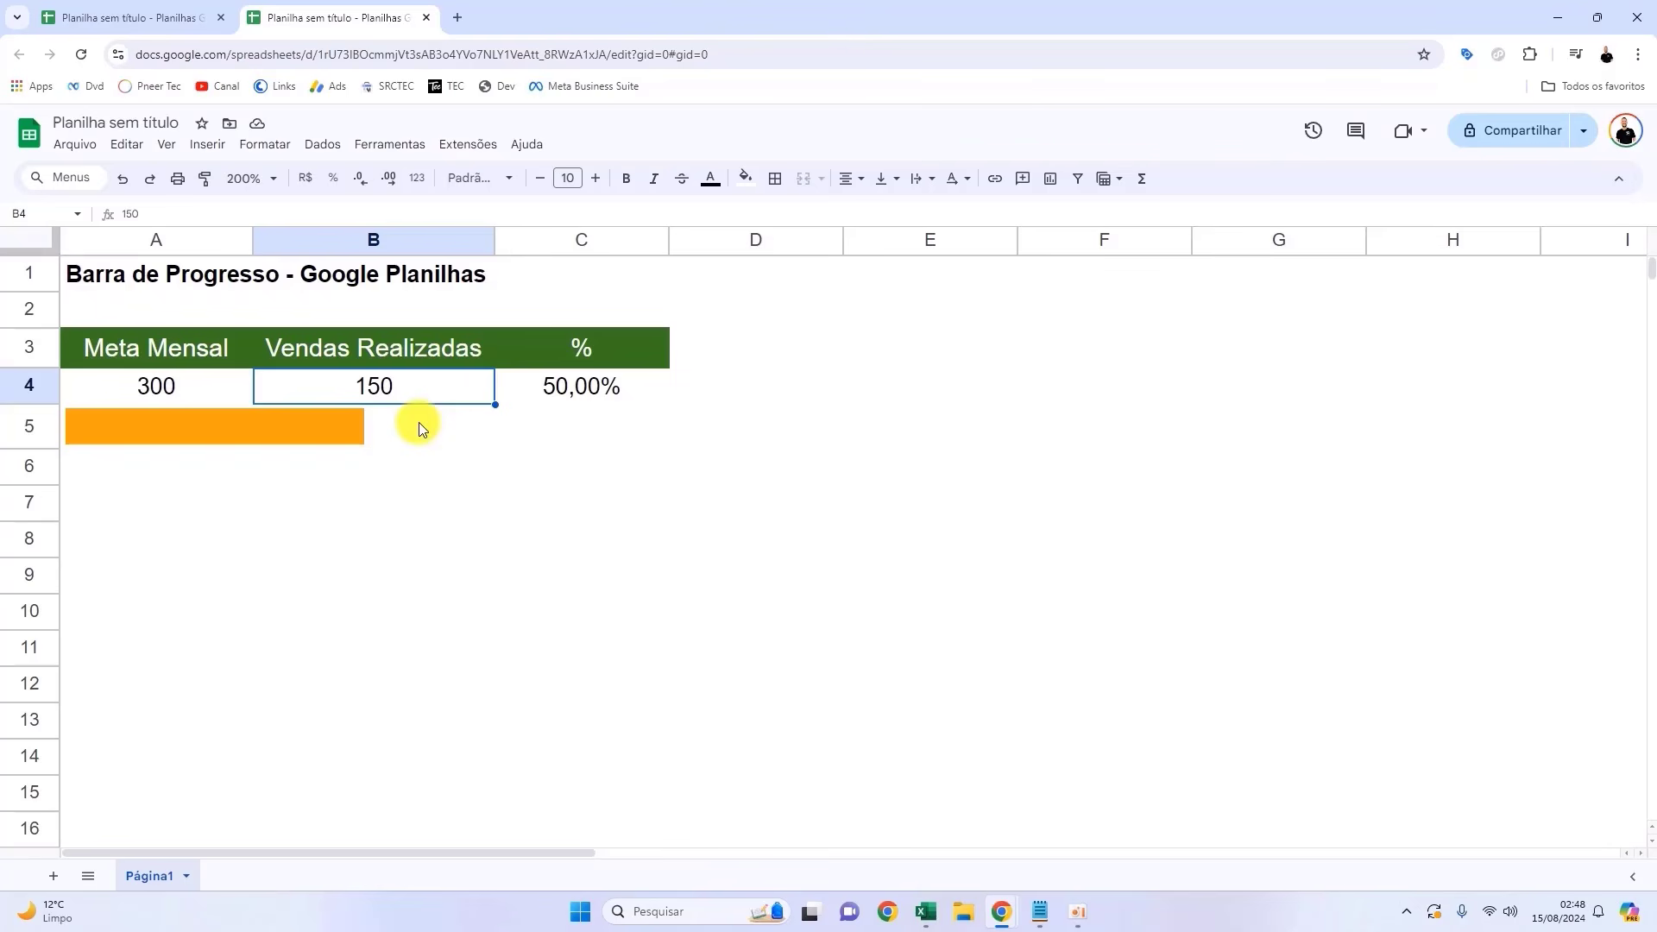
Step: Set the Vendas Realizadas value in cell B4 to 190 to update the progress bar
text(190)
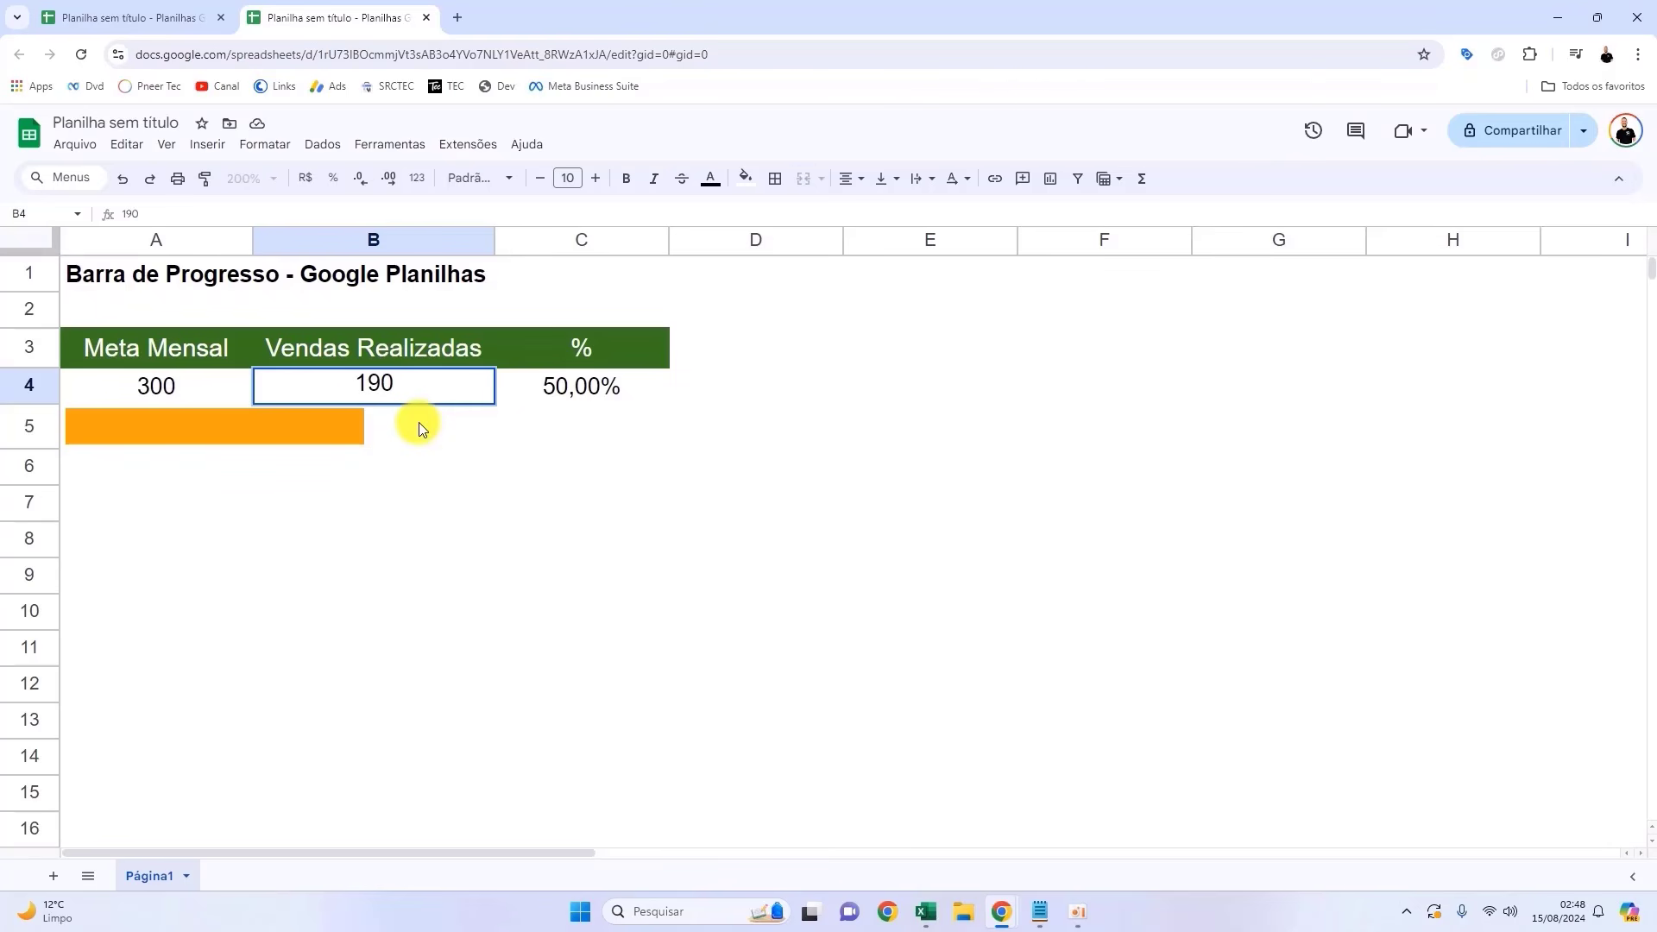
key(Return)
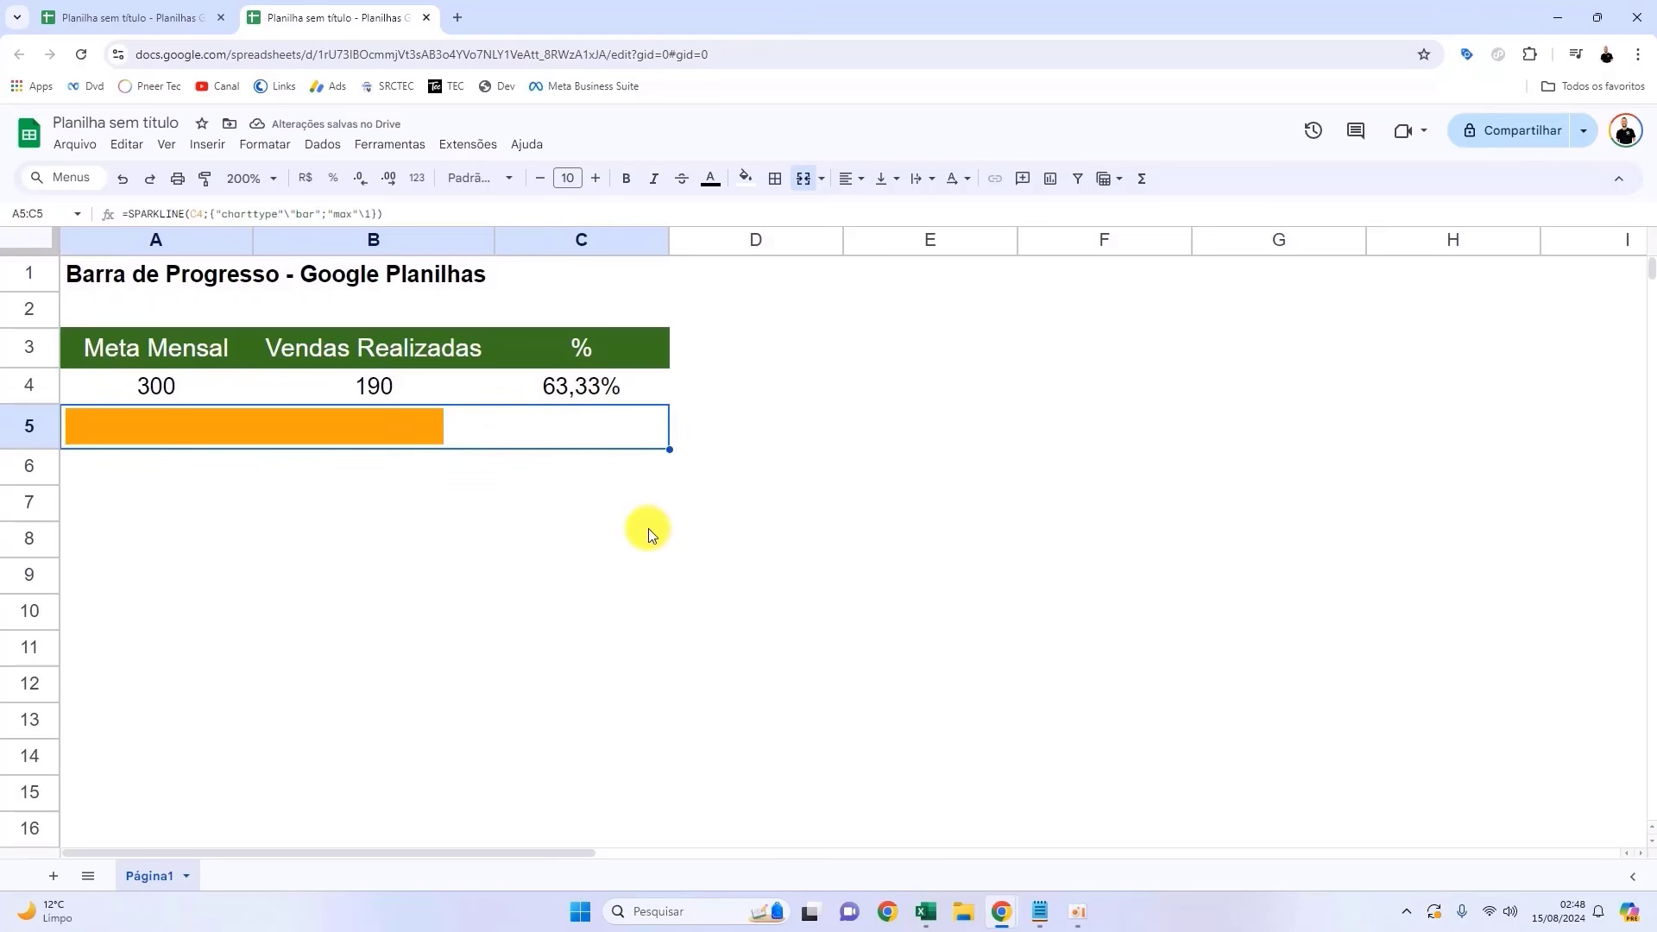
click(649, 504)
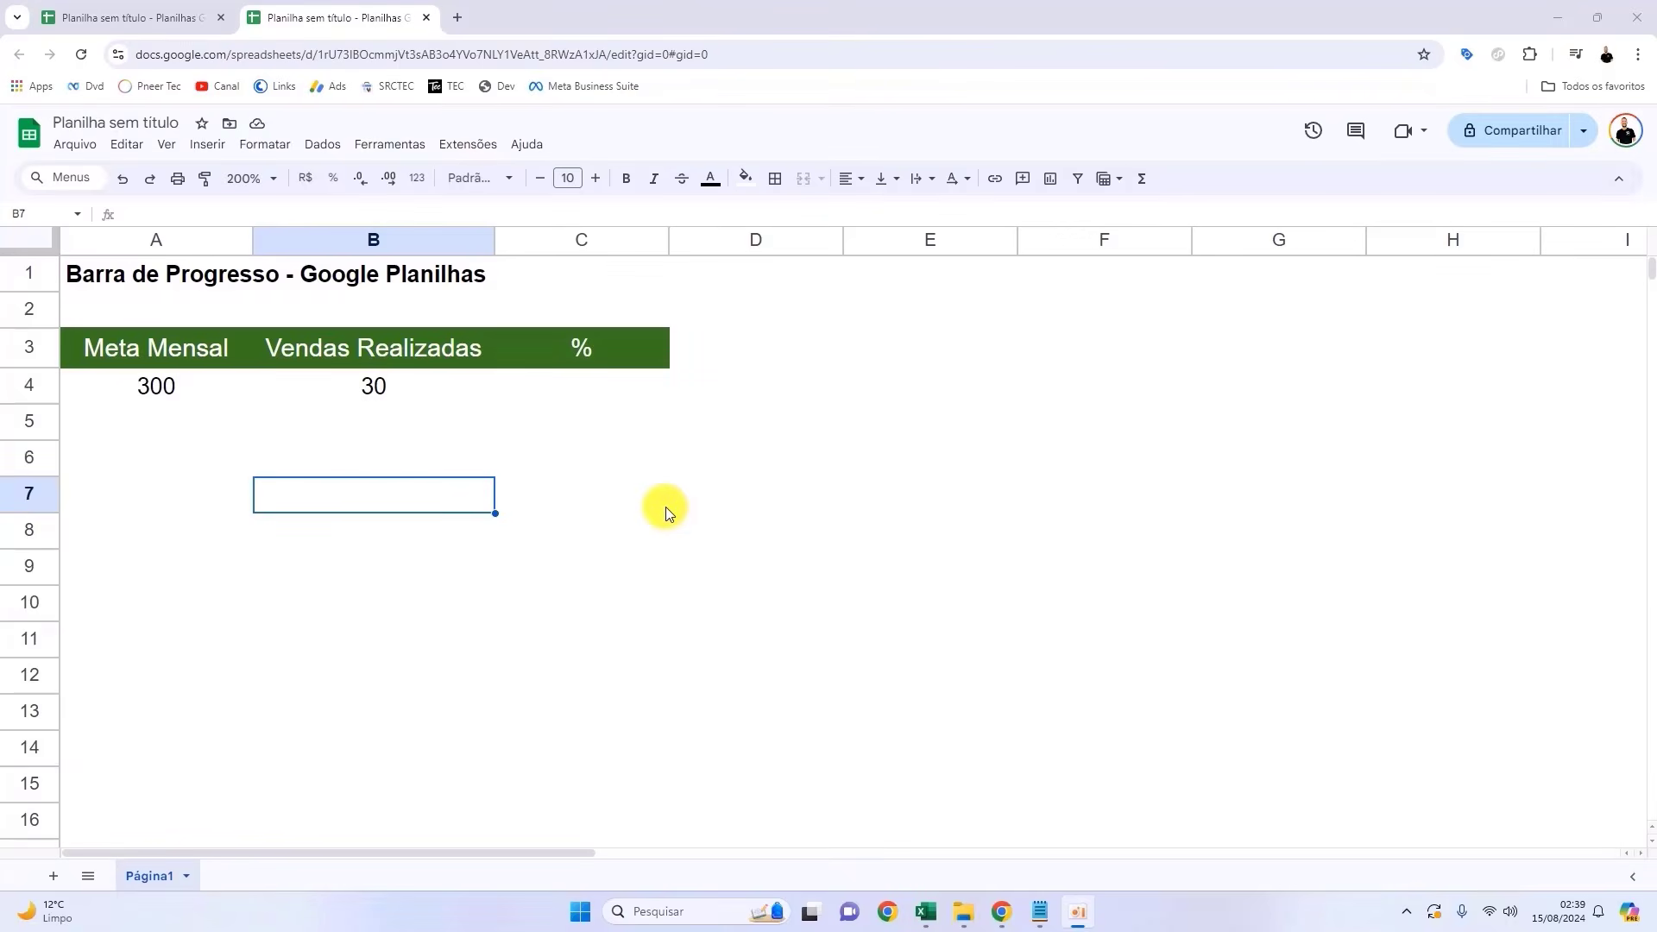
key(ctrl+1)
click(607, 463)
text(t)
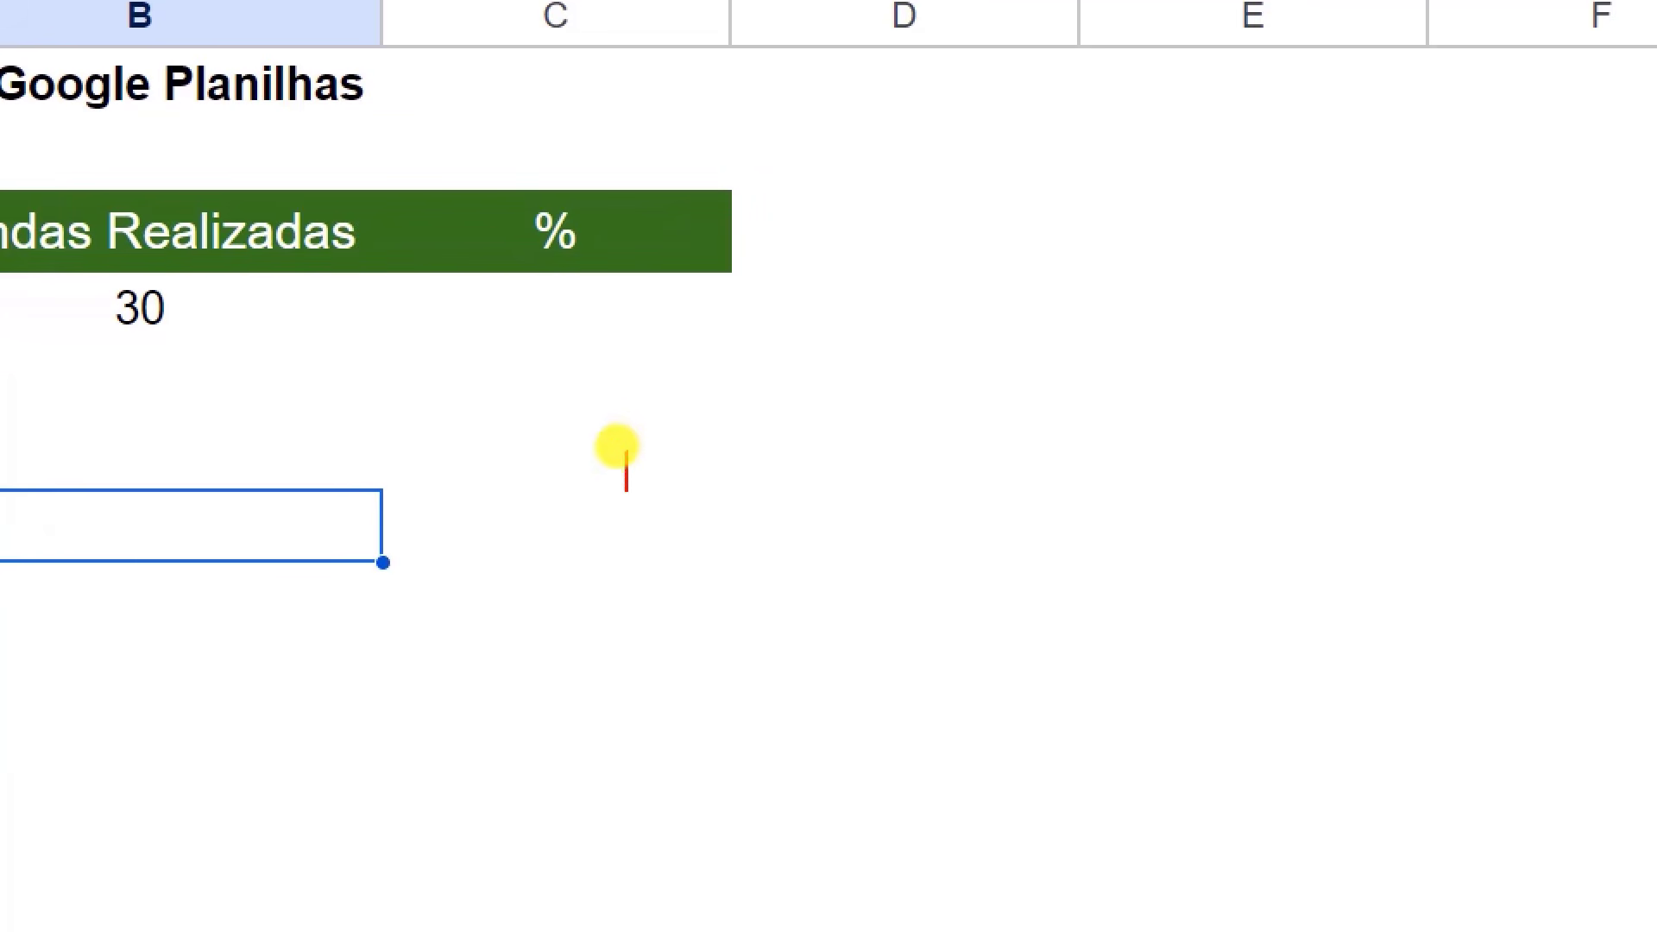
text(spa)
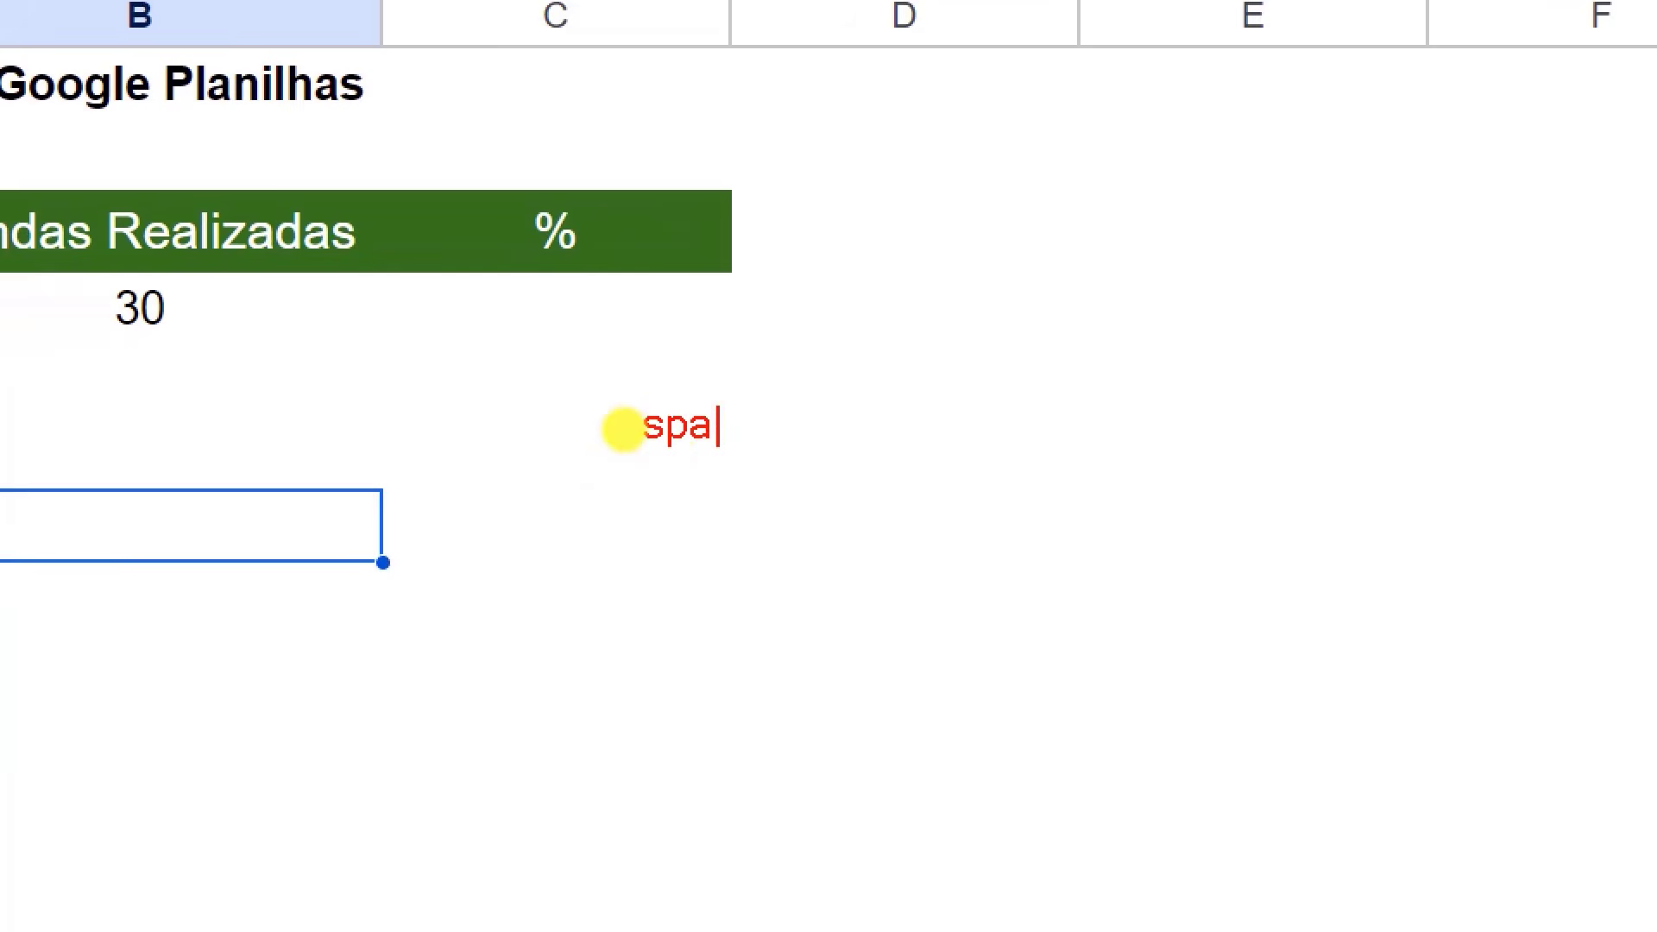
text(rkline)
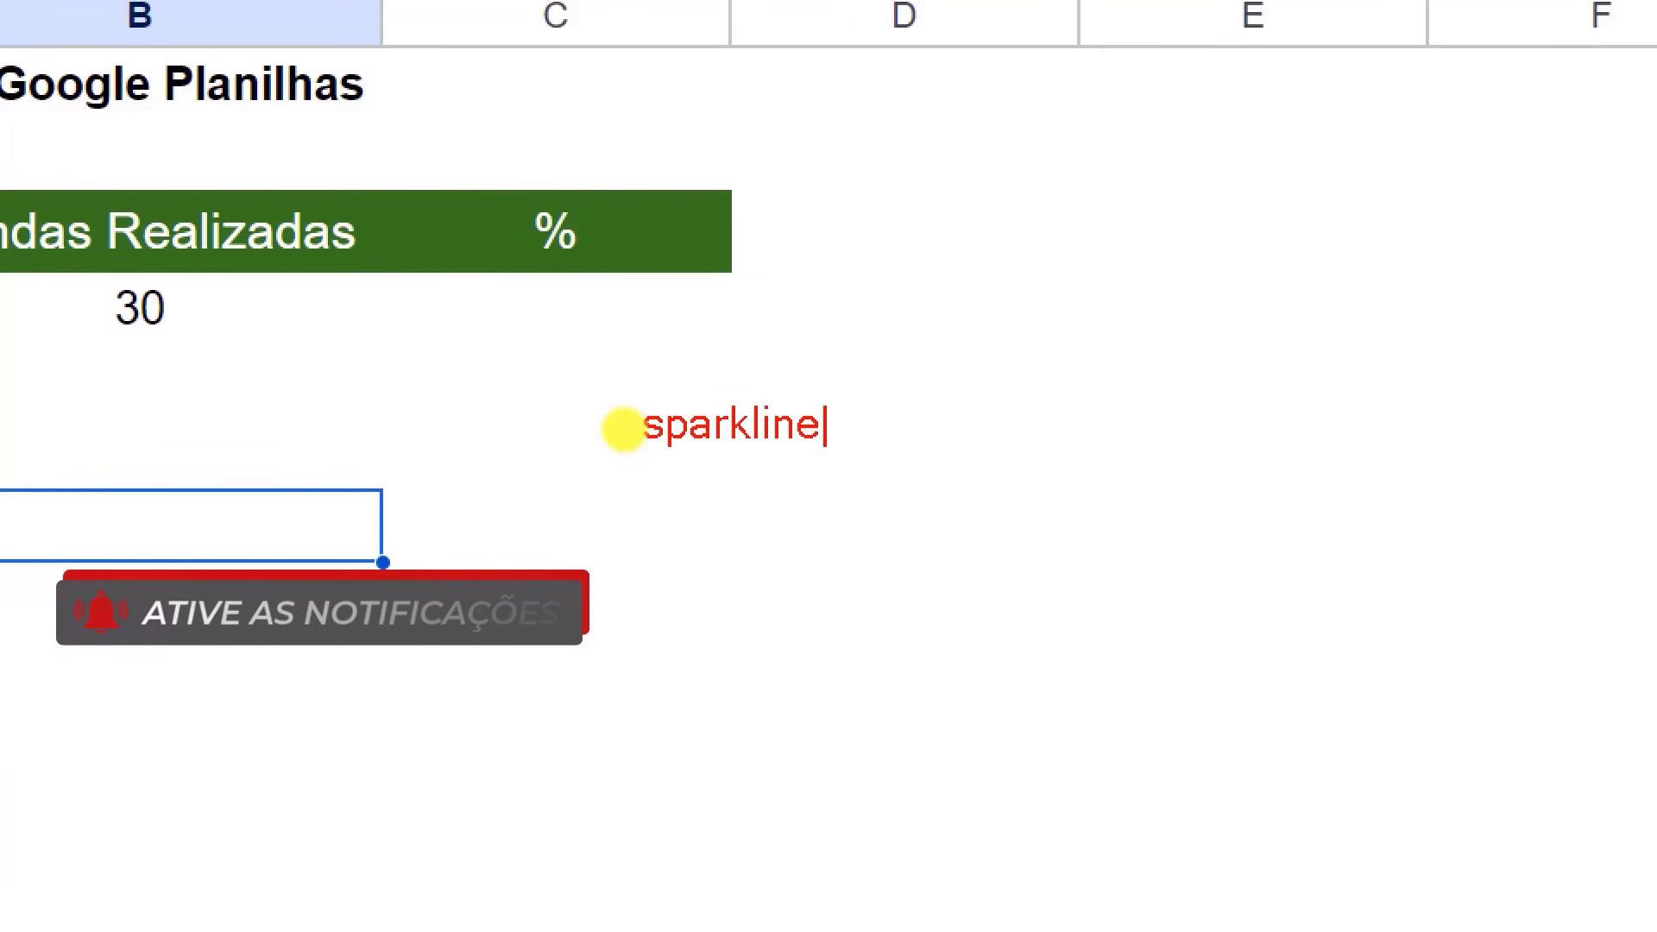
key(Escape)
drag(580, 414, 738, 473)
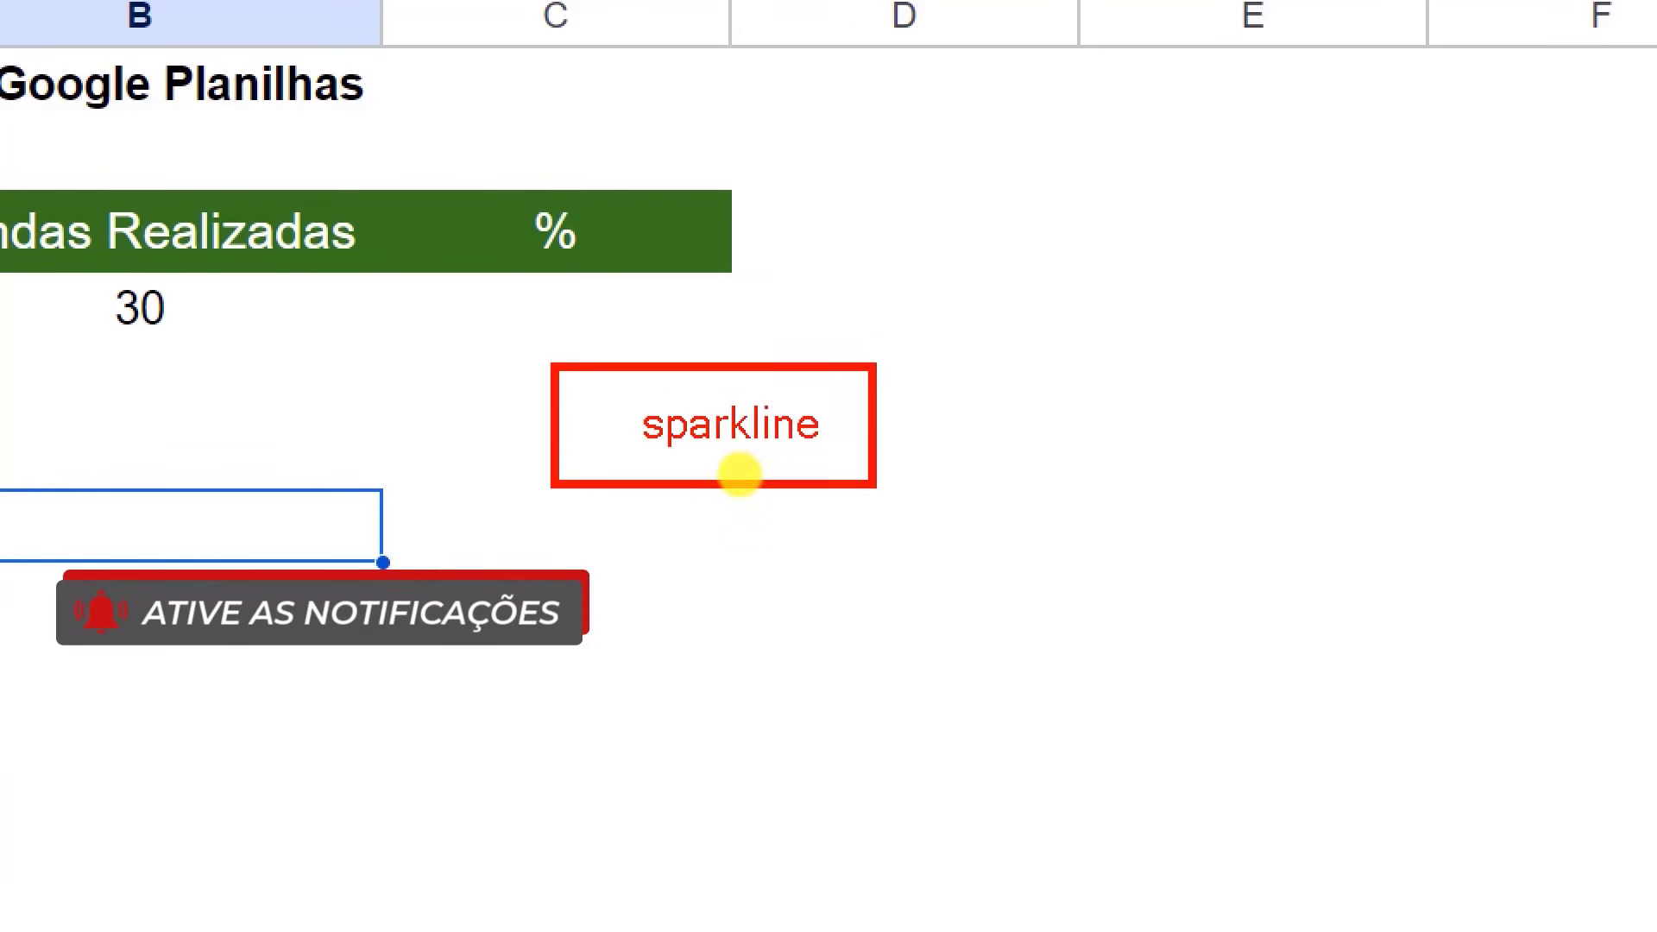
drag(930, 423, 1092, 422)
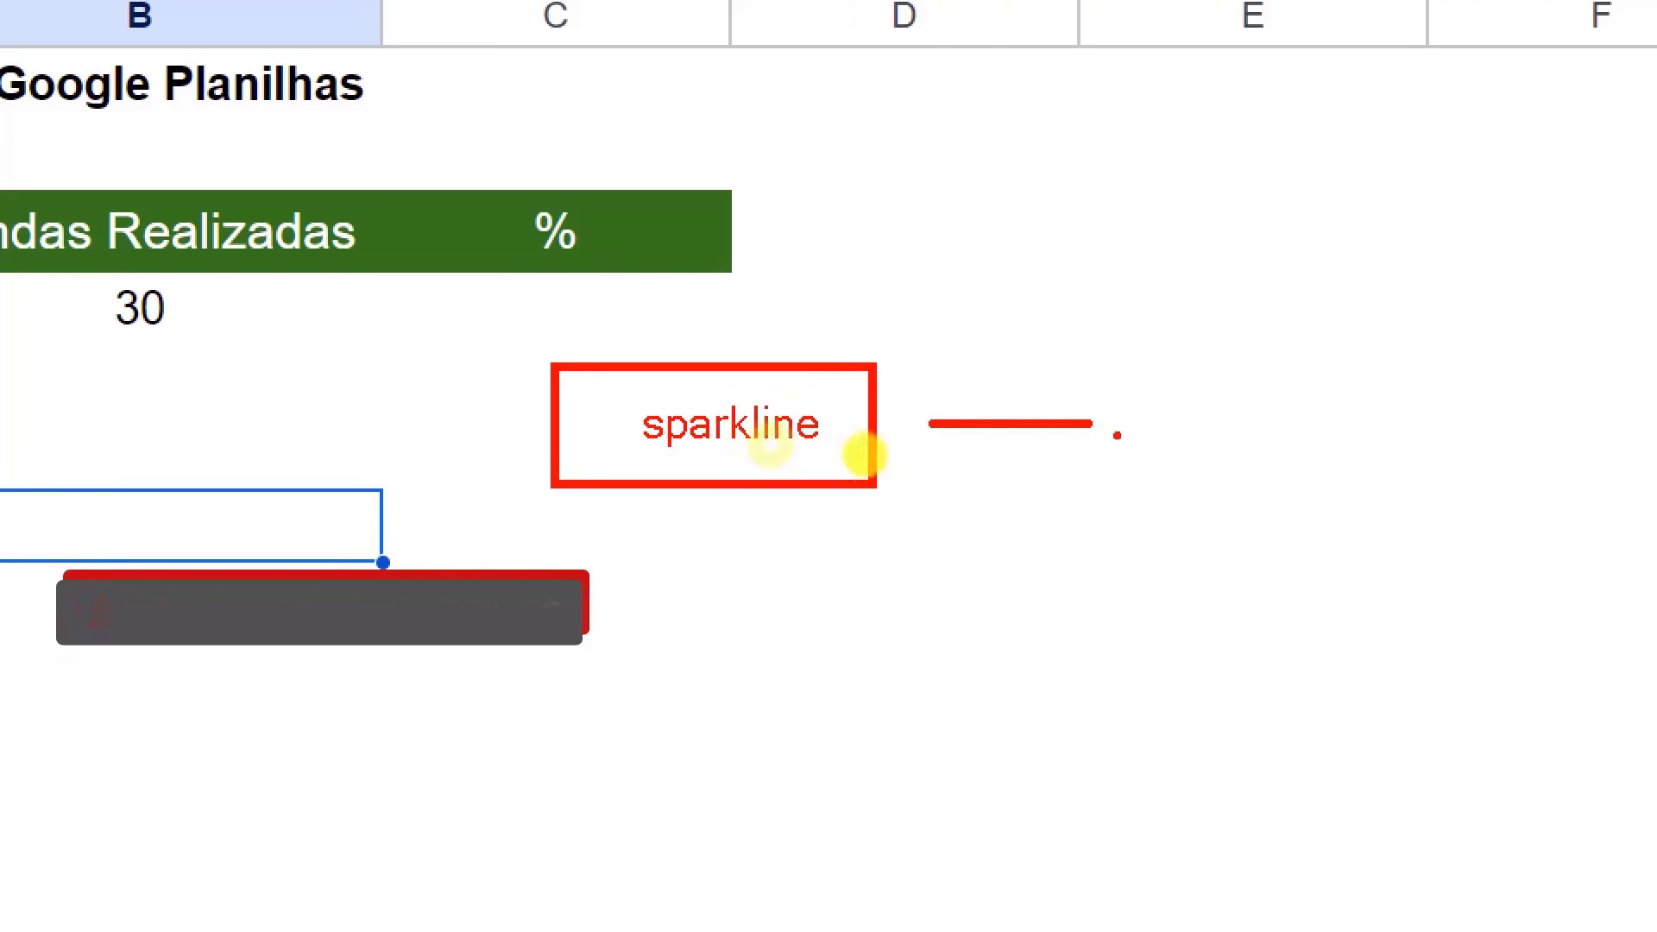
key(Escape)
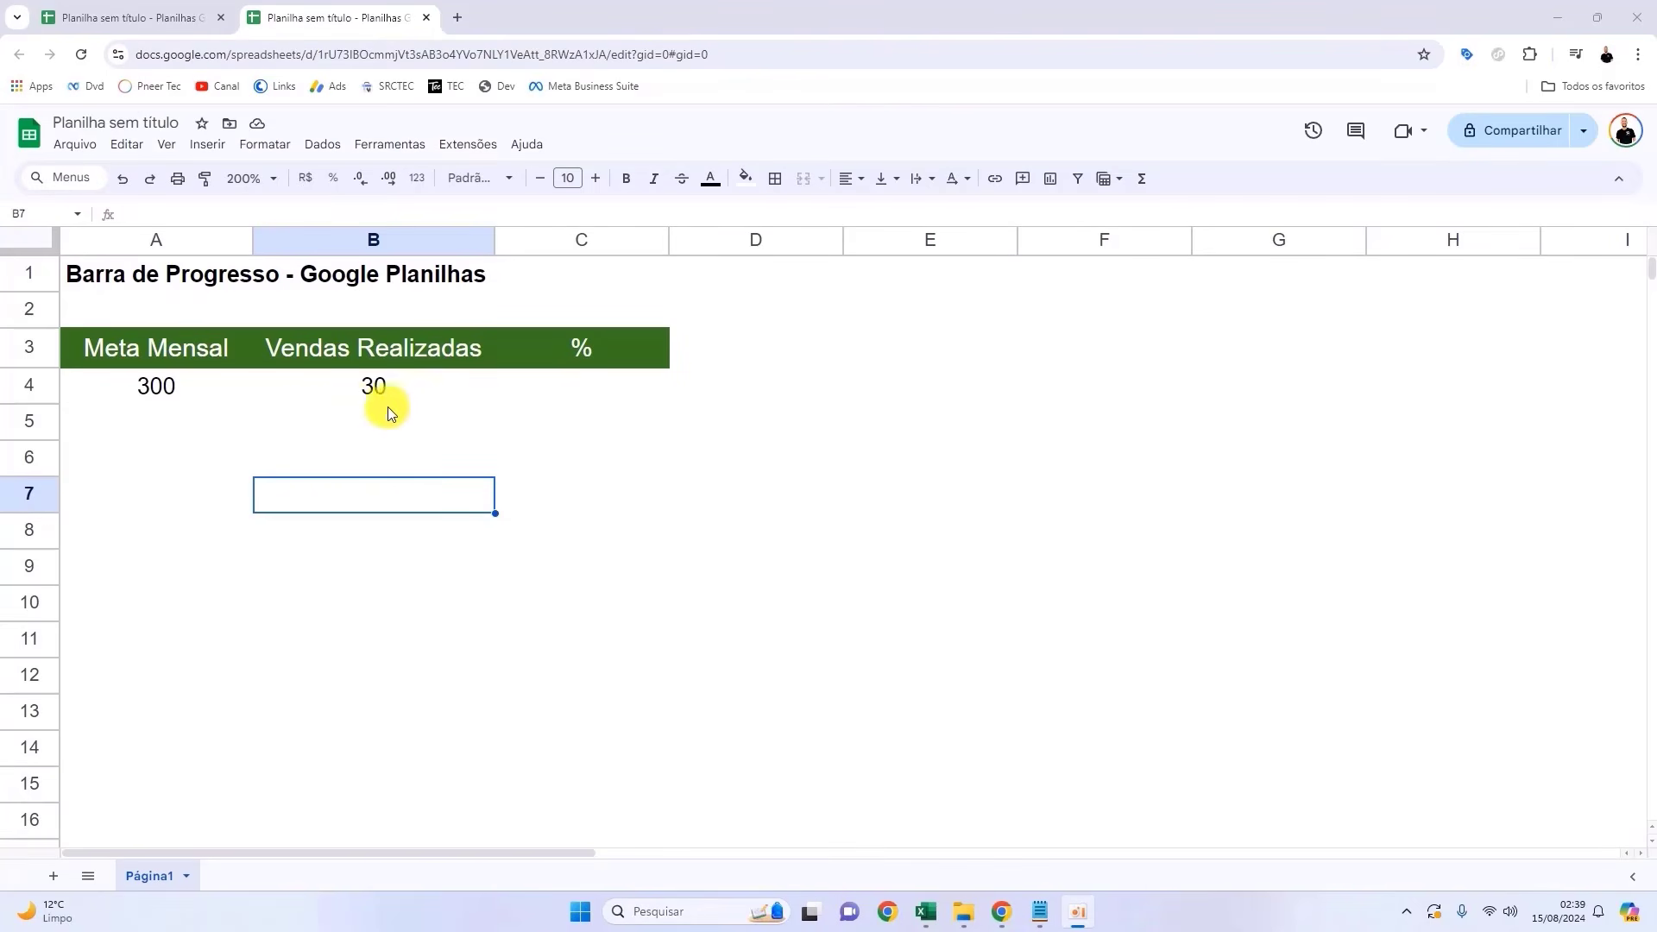
key(ctrl+1)
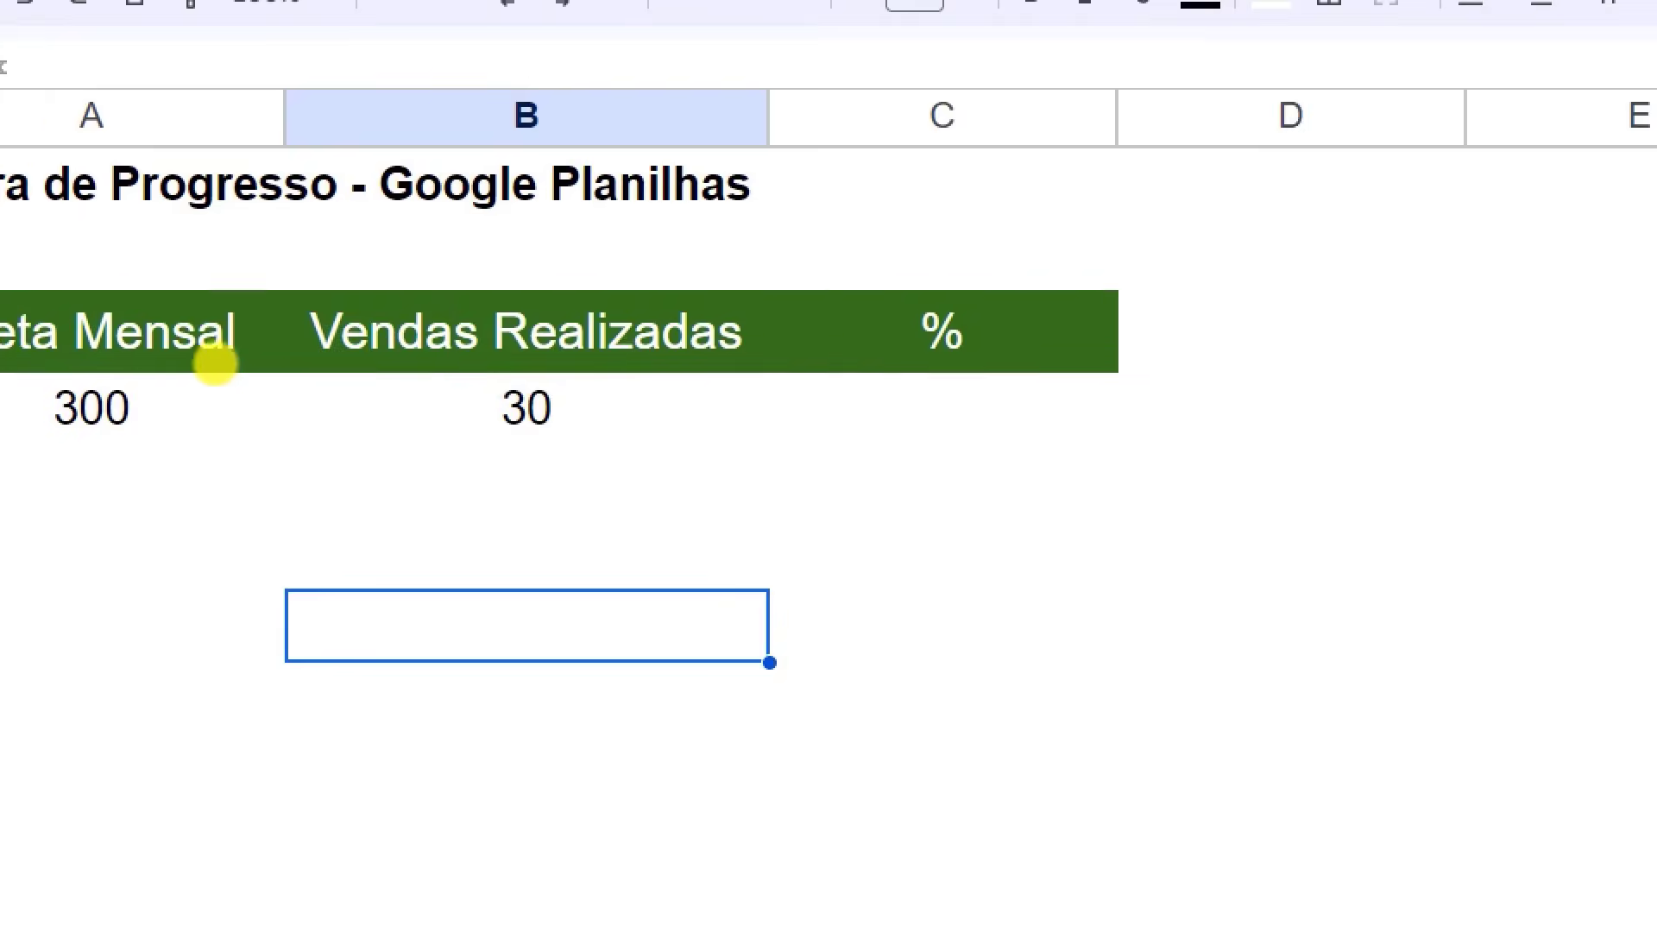
scroll(172, 380, down, 2)
click(102, 405)
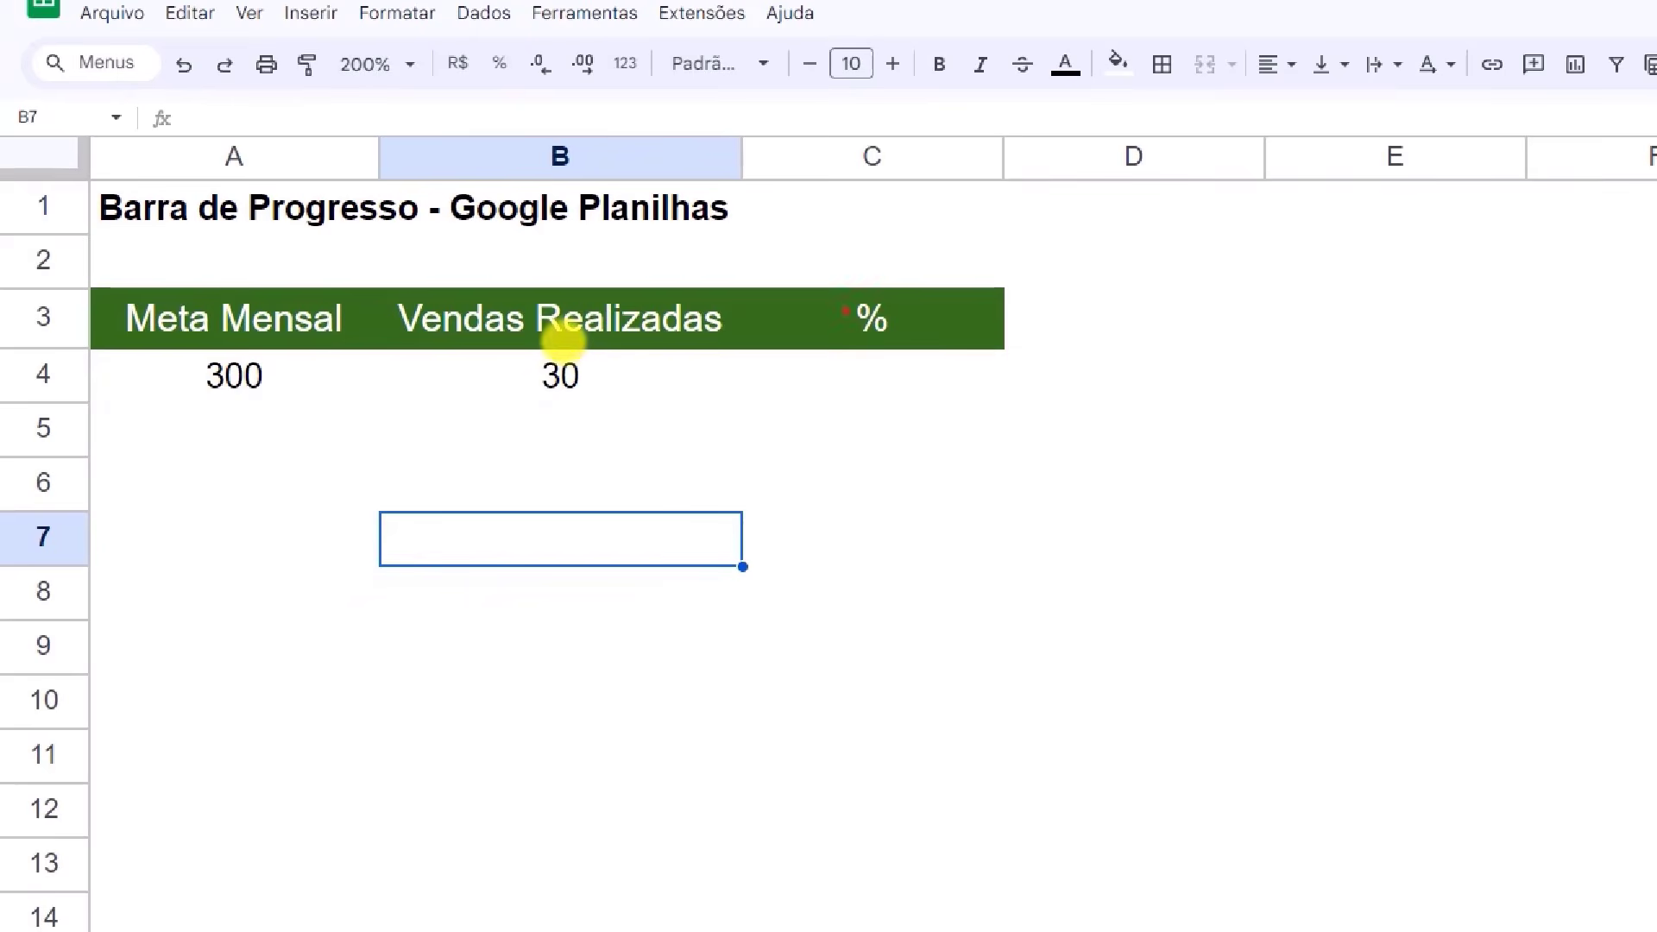
drag(848, 289, 903, 347)
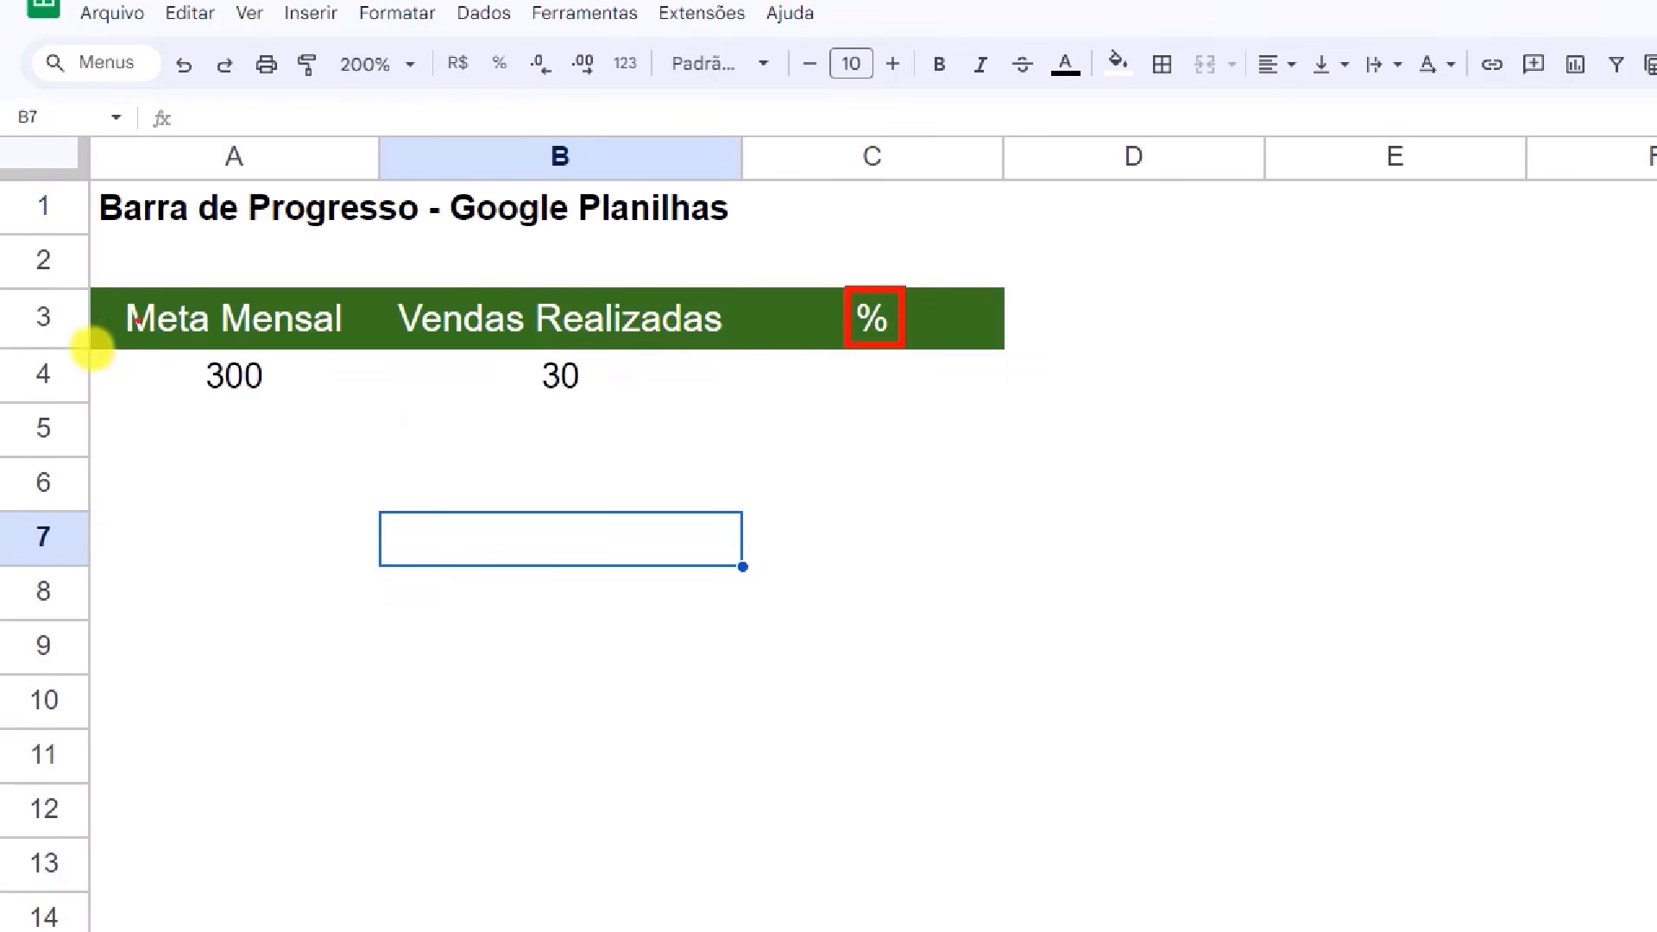
mouse_move(105, 289)
mouse_down()
mouse_move(138, 369)
mouse_move(377, 410)
mouse_up()
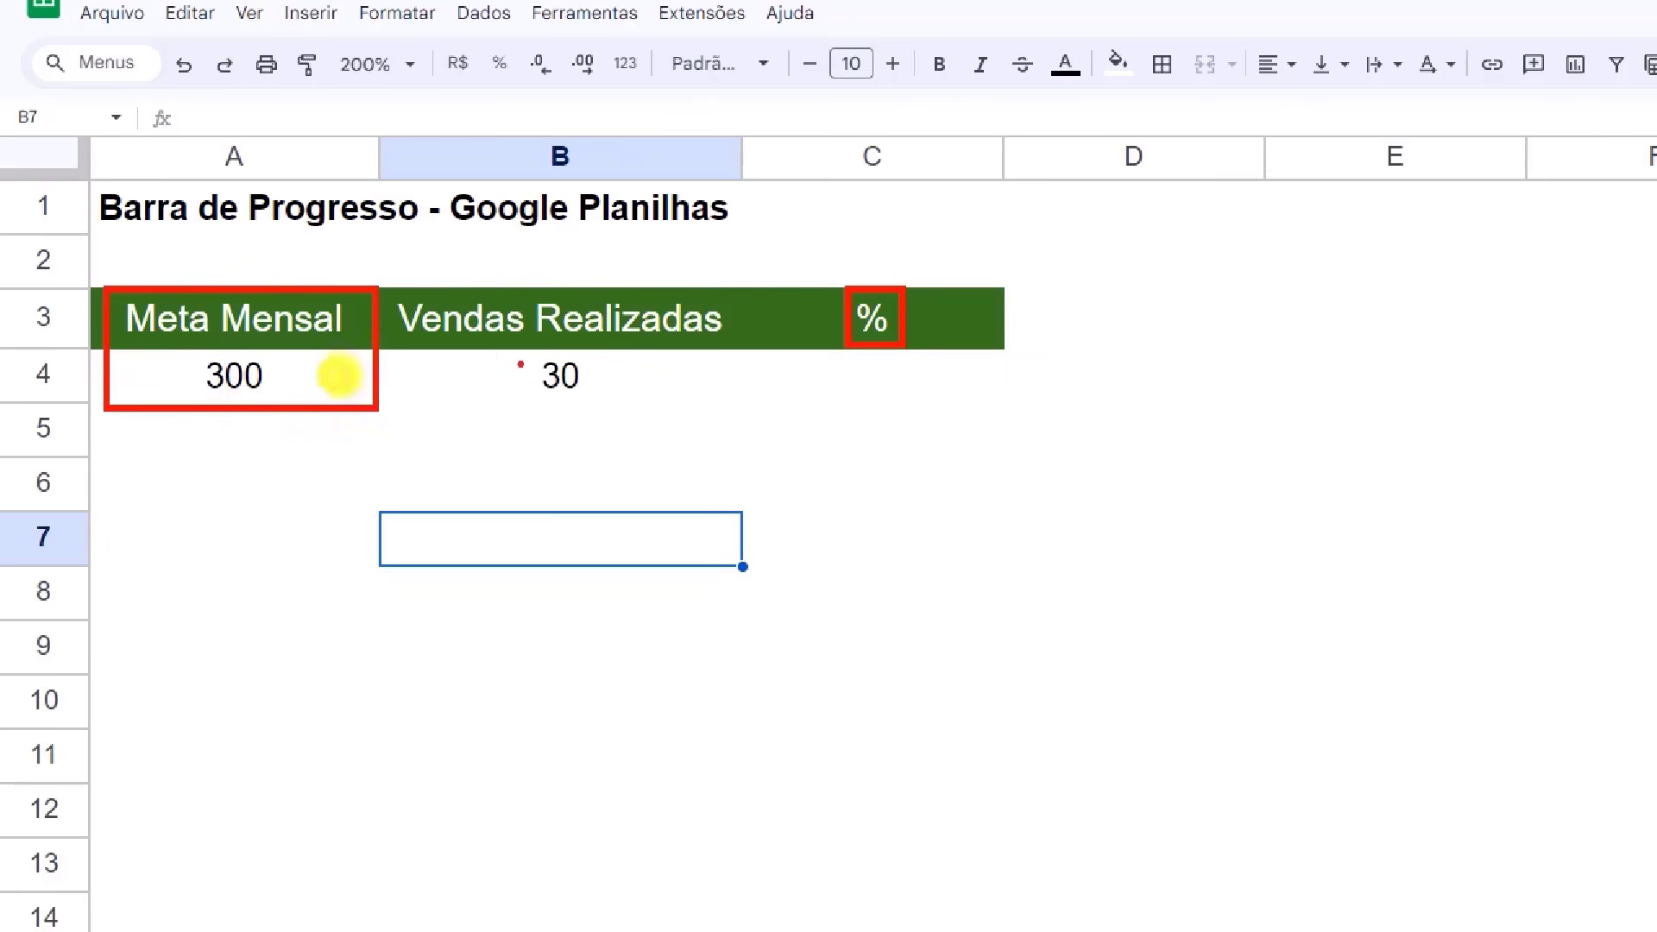
mouse_move(395, 285)
mouse_down()
mouse_move(630, 414)
mouse_move(733, 414)
mouse_up()
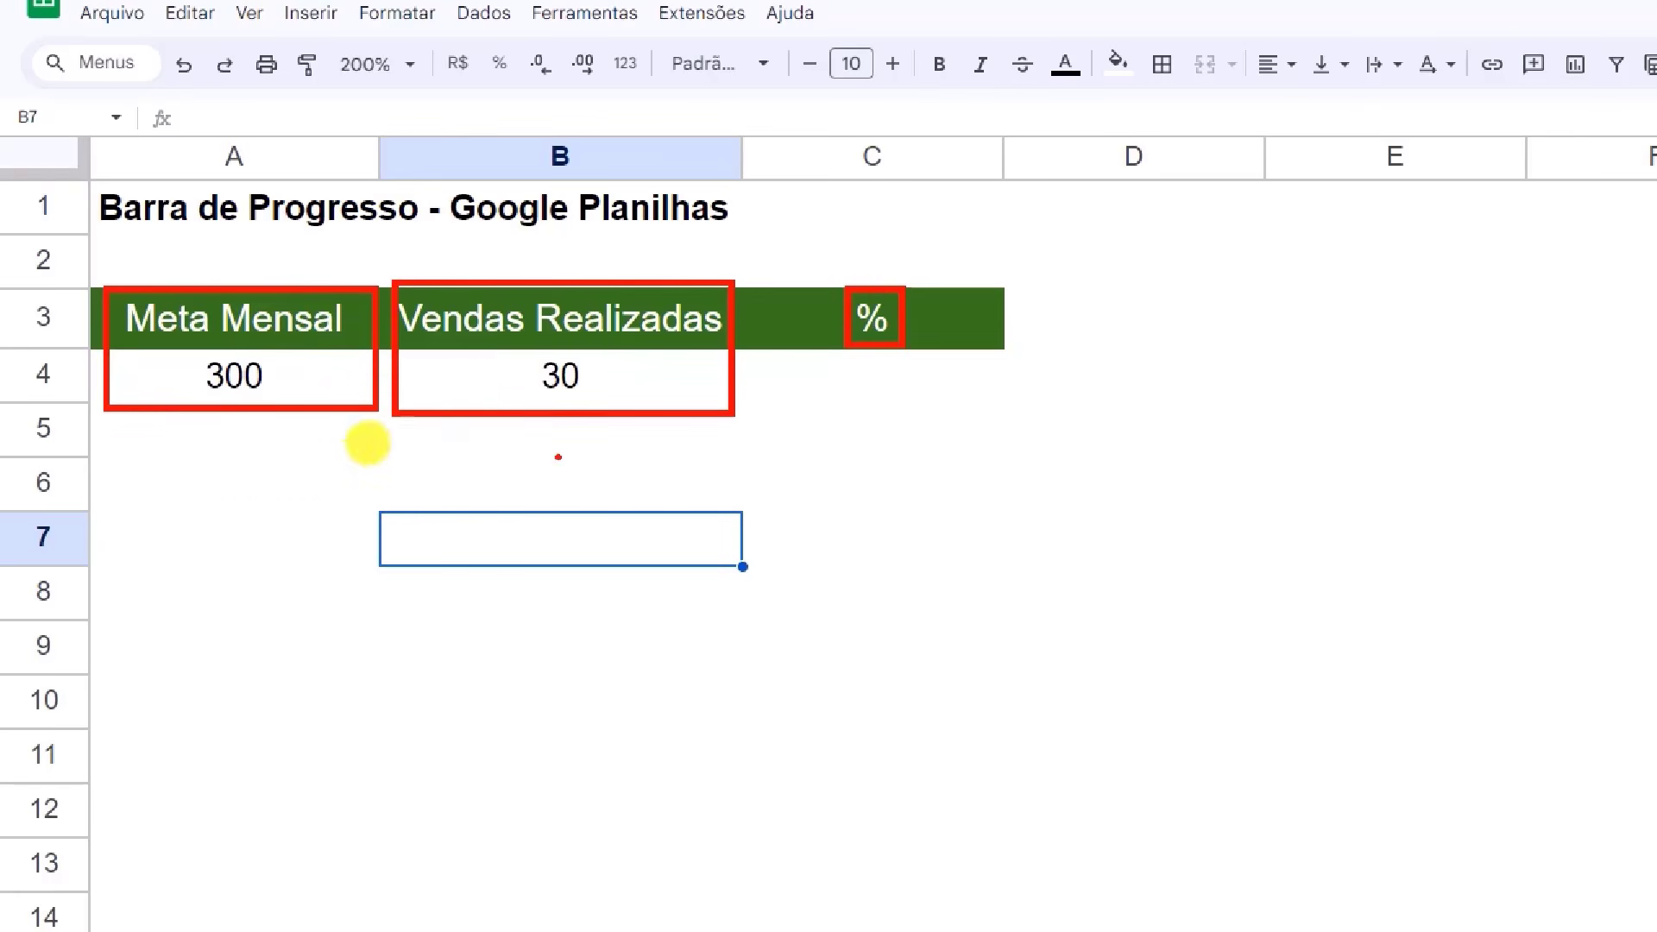
text(t)
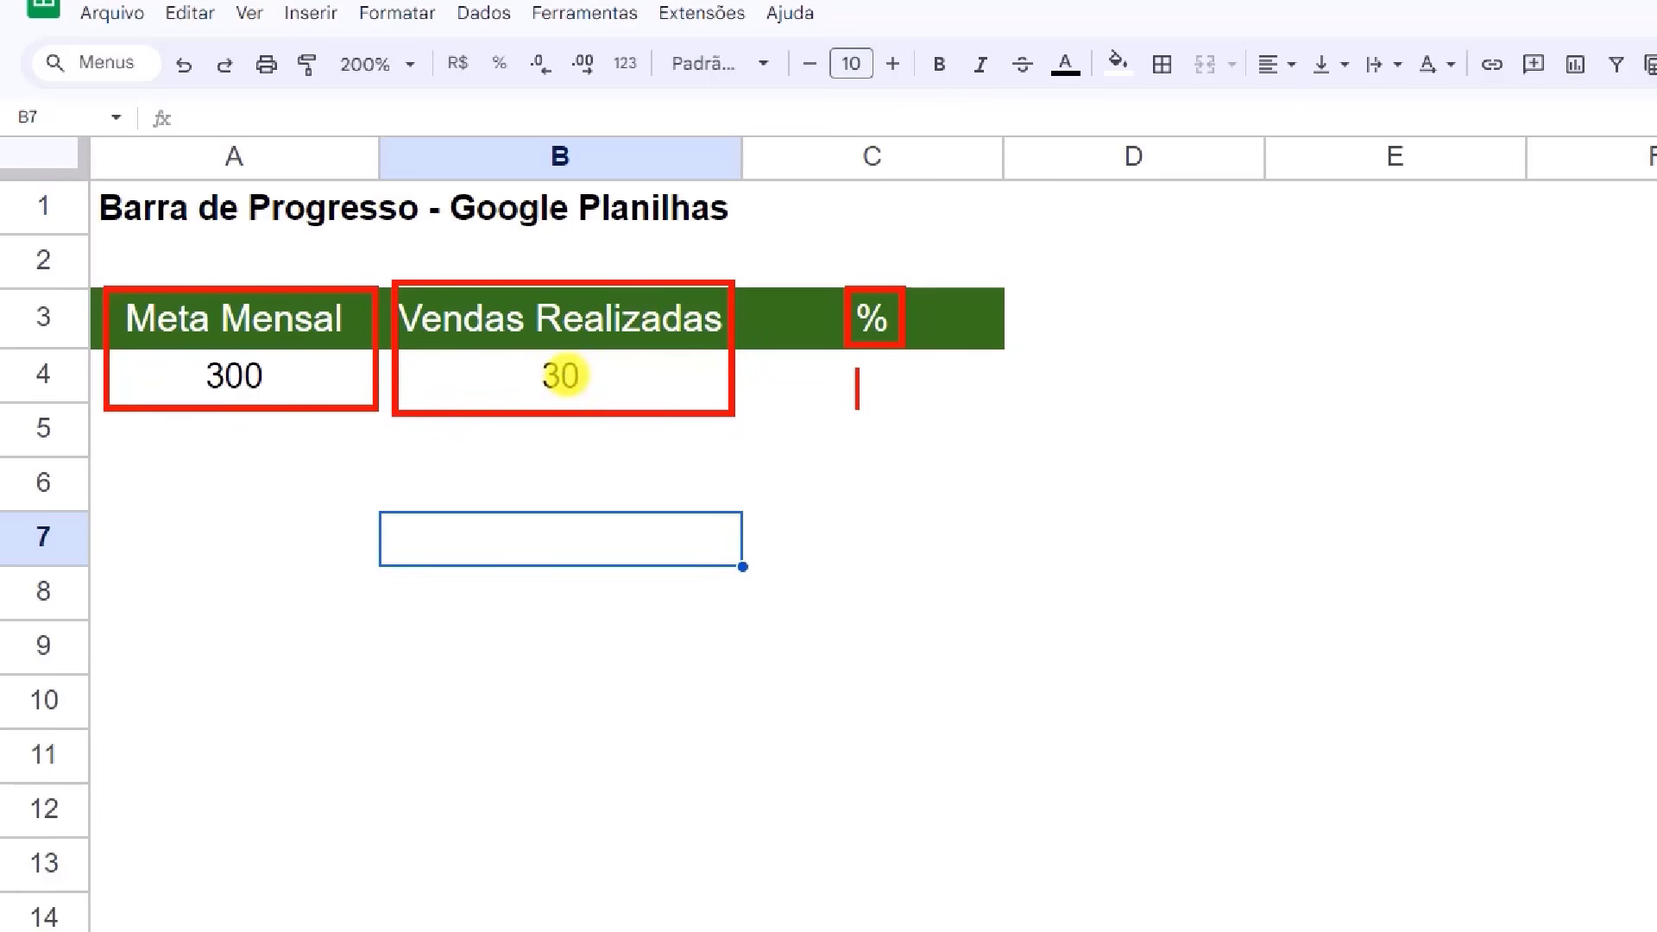
text(10%)
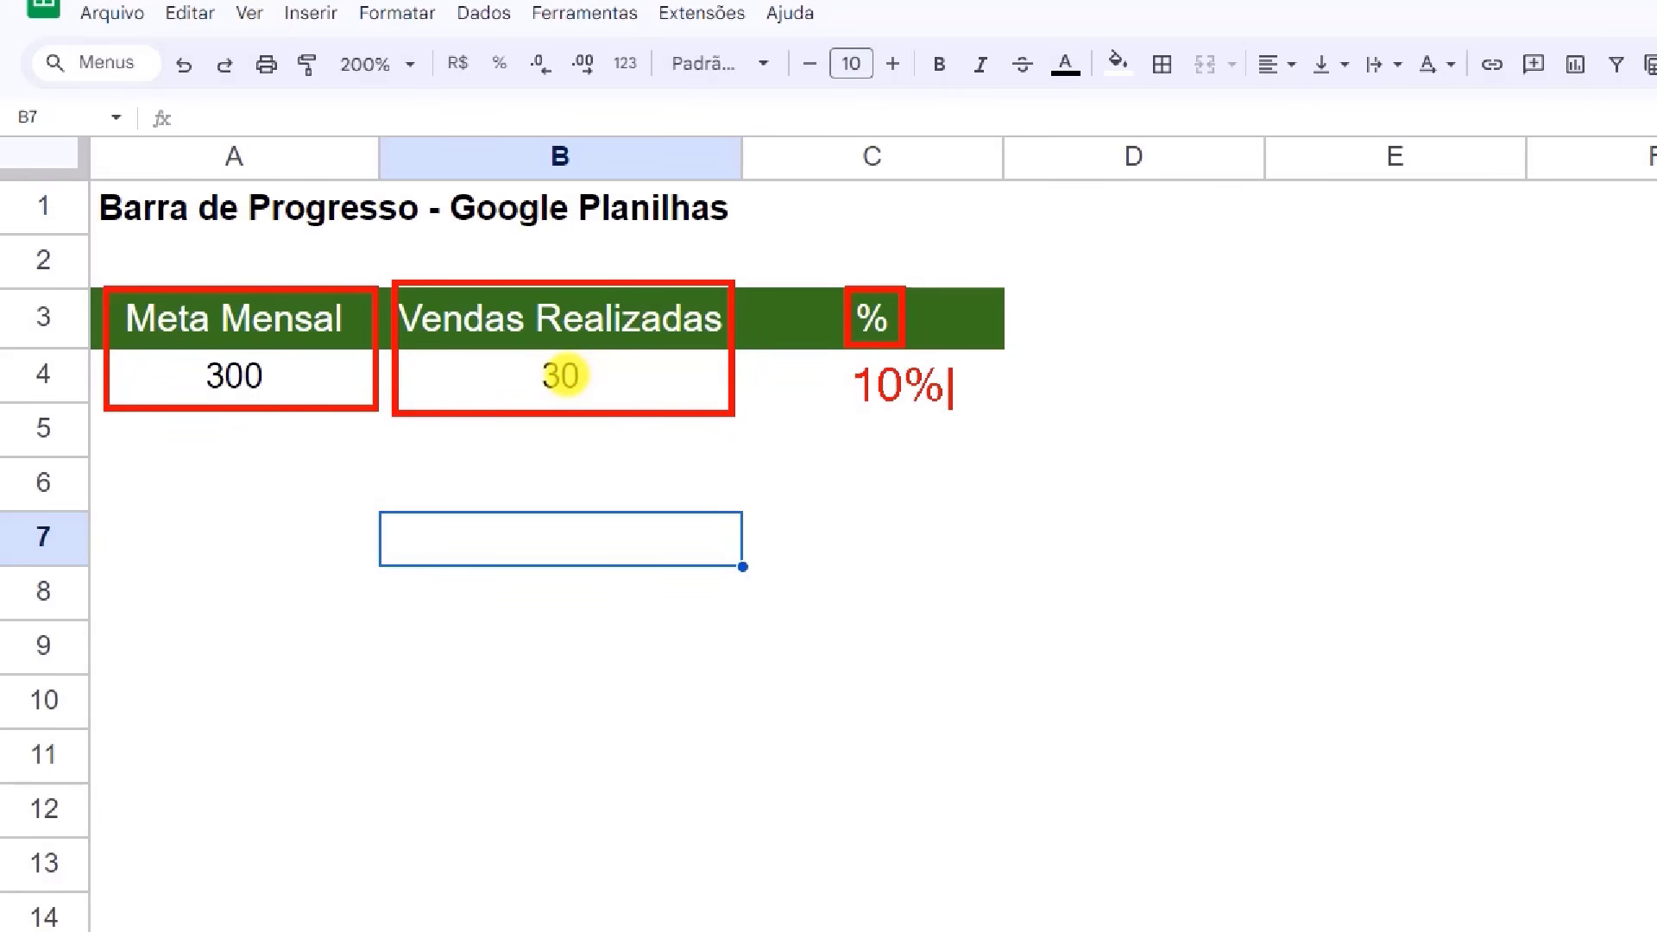
key(Escape)
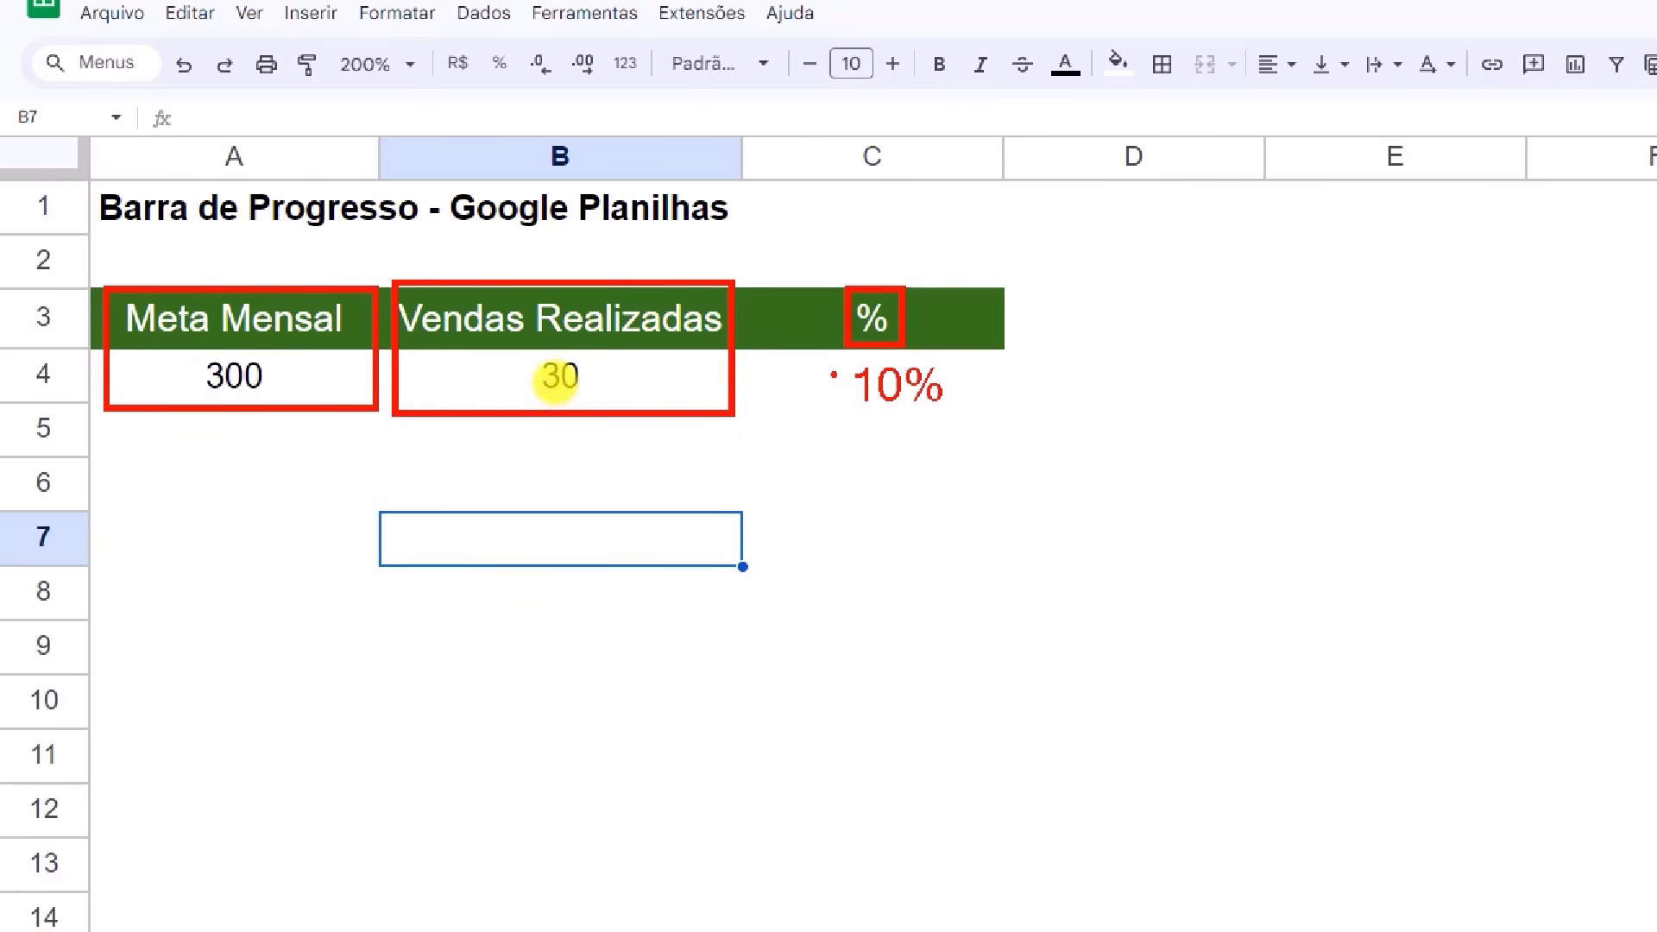
mouse_move(830, 360)
mouse_down()
mouse_move(830, 407)
mouse_move(1005, 358)
mouse_move(999, 423)
mouse_move(798, 414)
mouse_up()
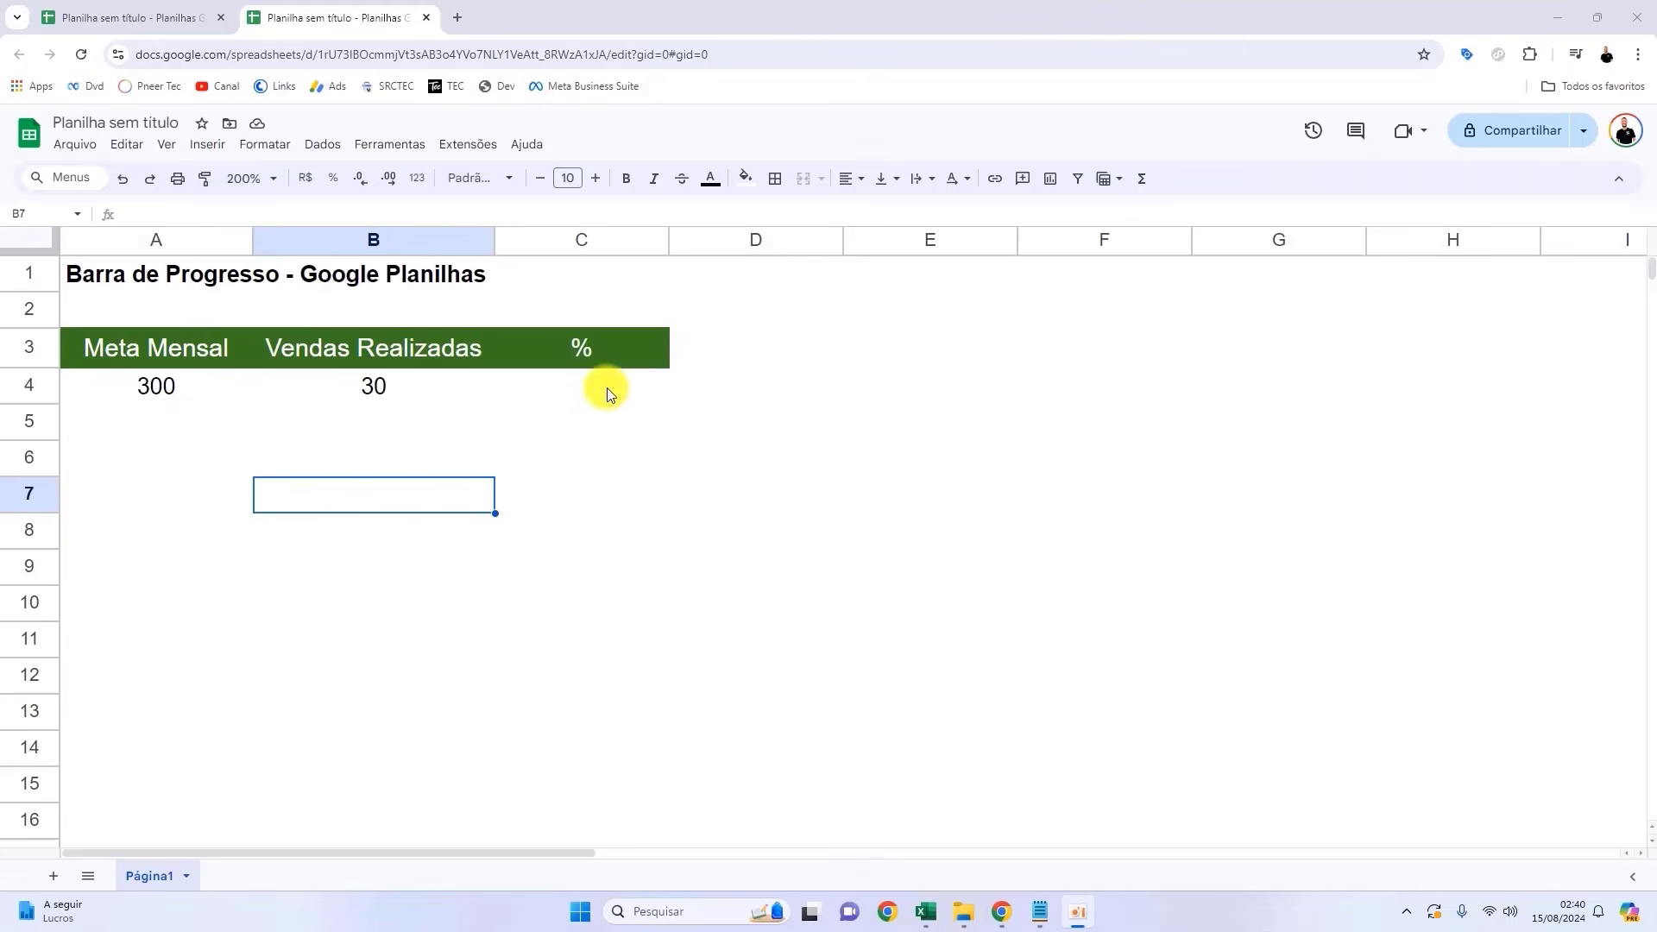
Step: Enter the formula =B4/A4 in cell C4 to divide the completed sales by the monthly target
click(617, 399)
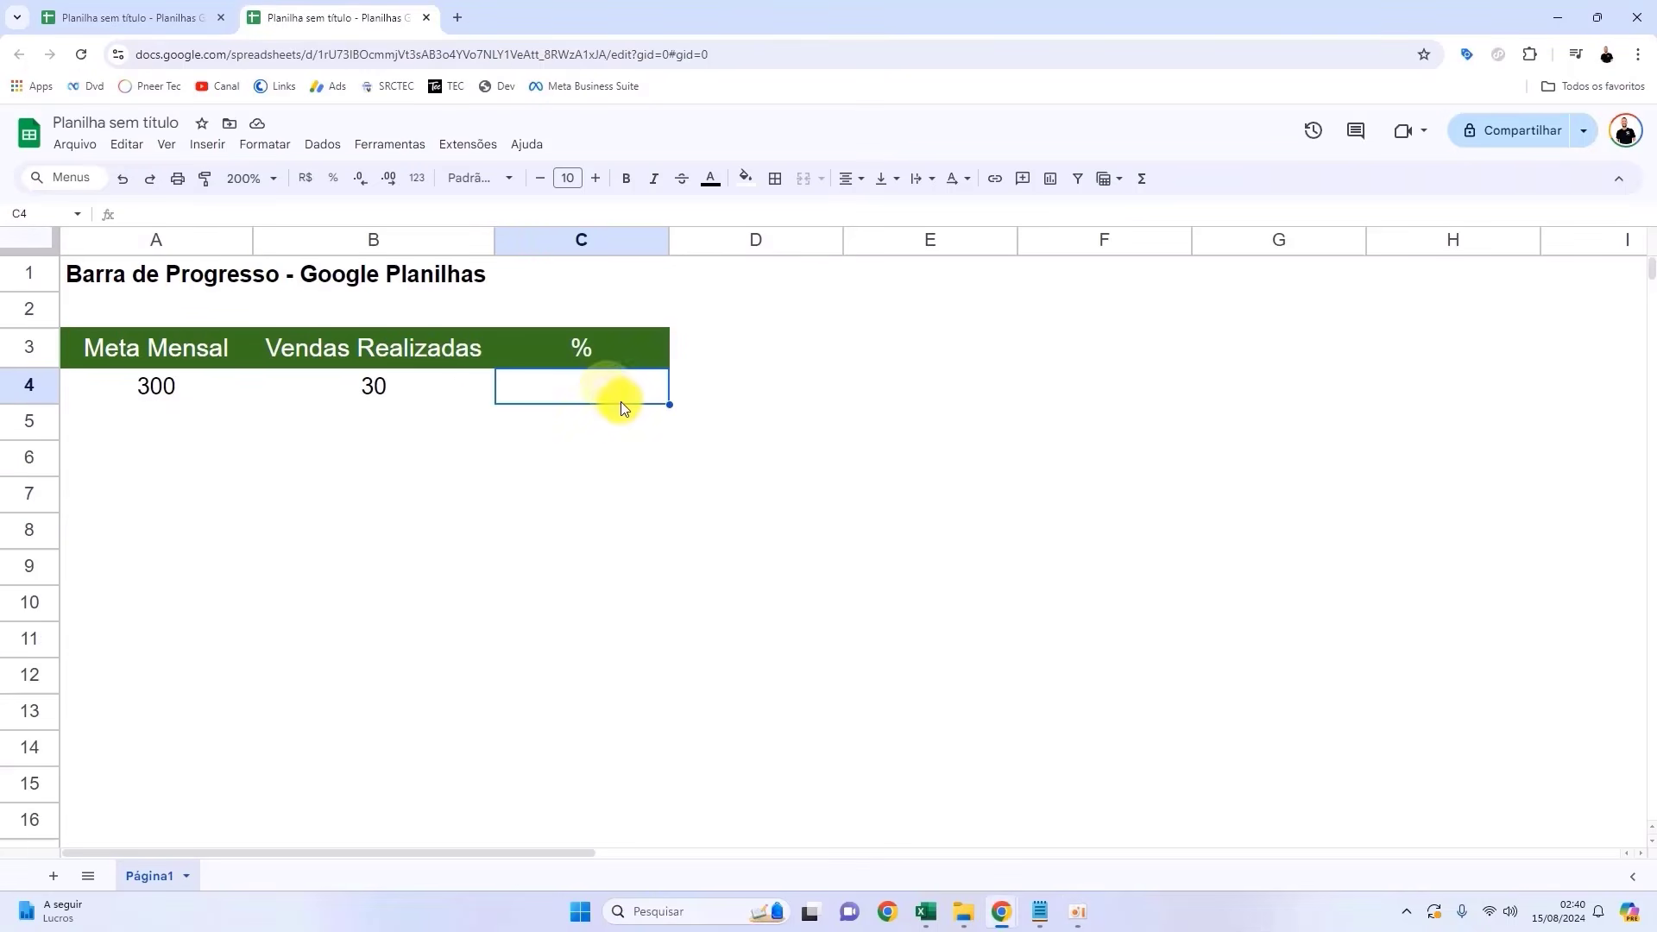
text(=)
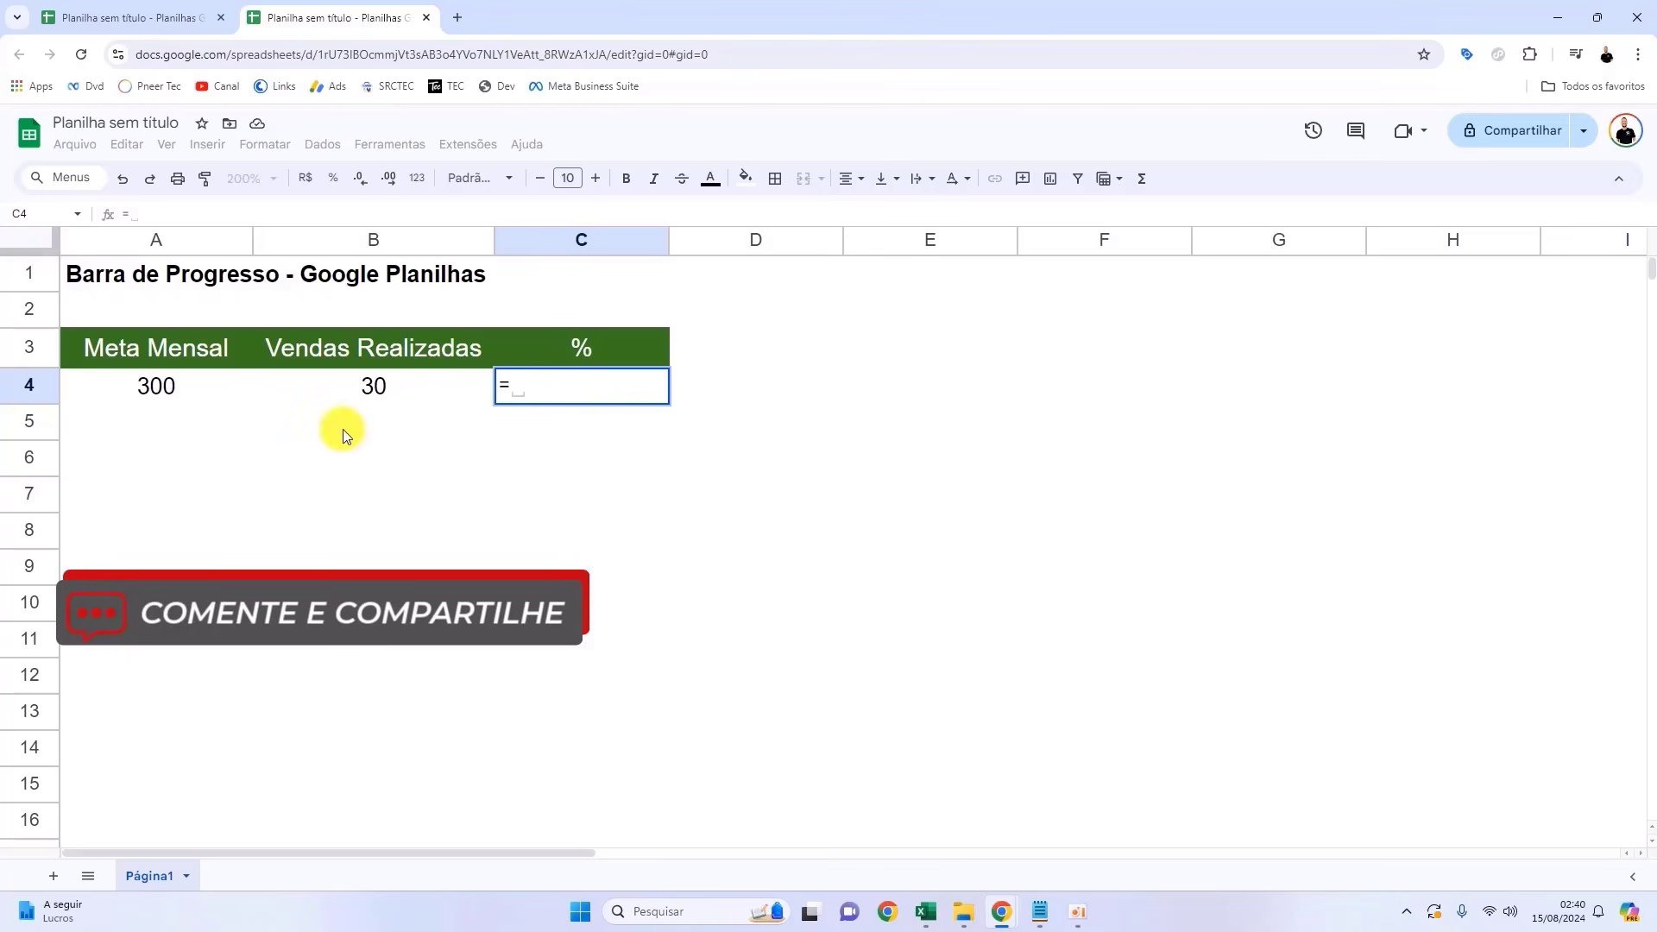
click(383, 385)
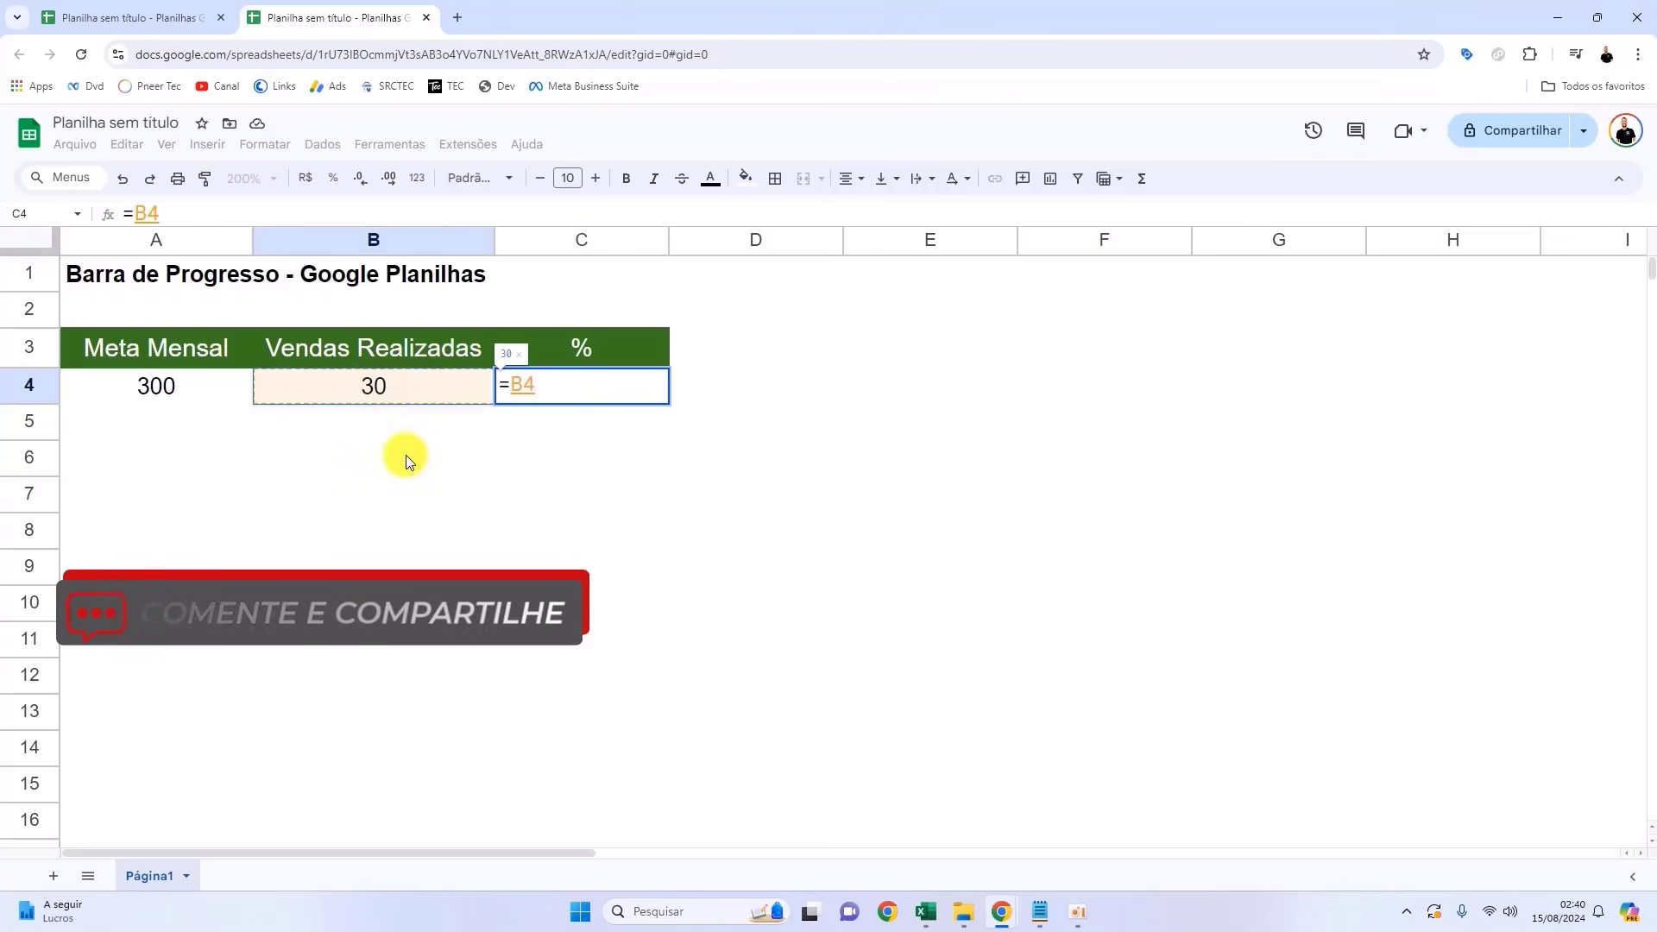
text(/)
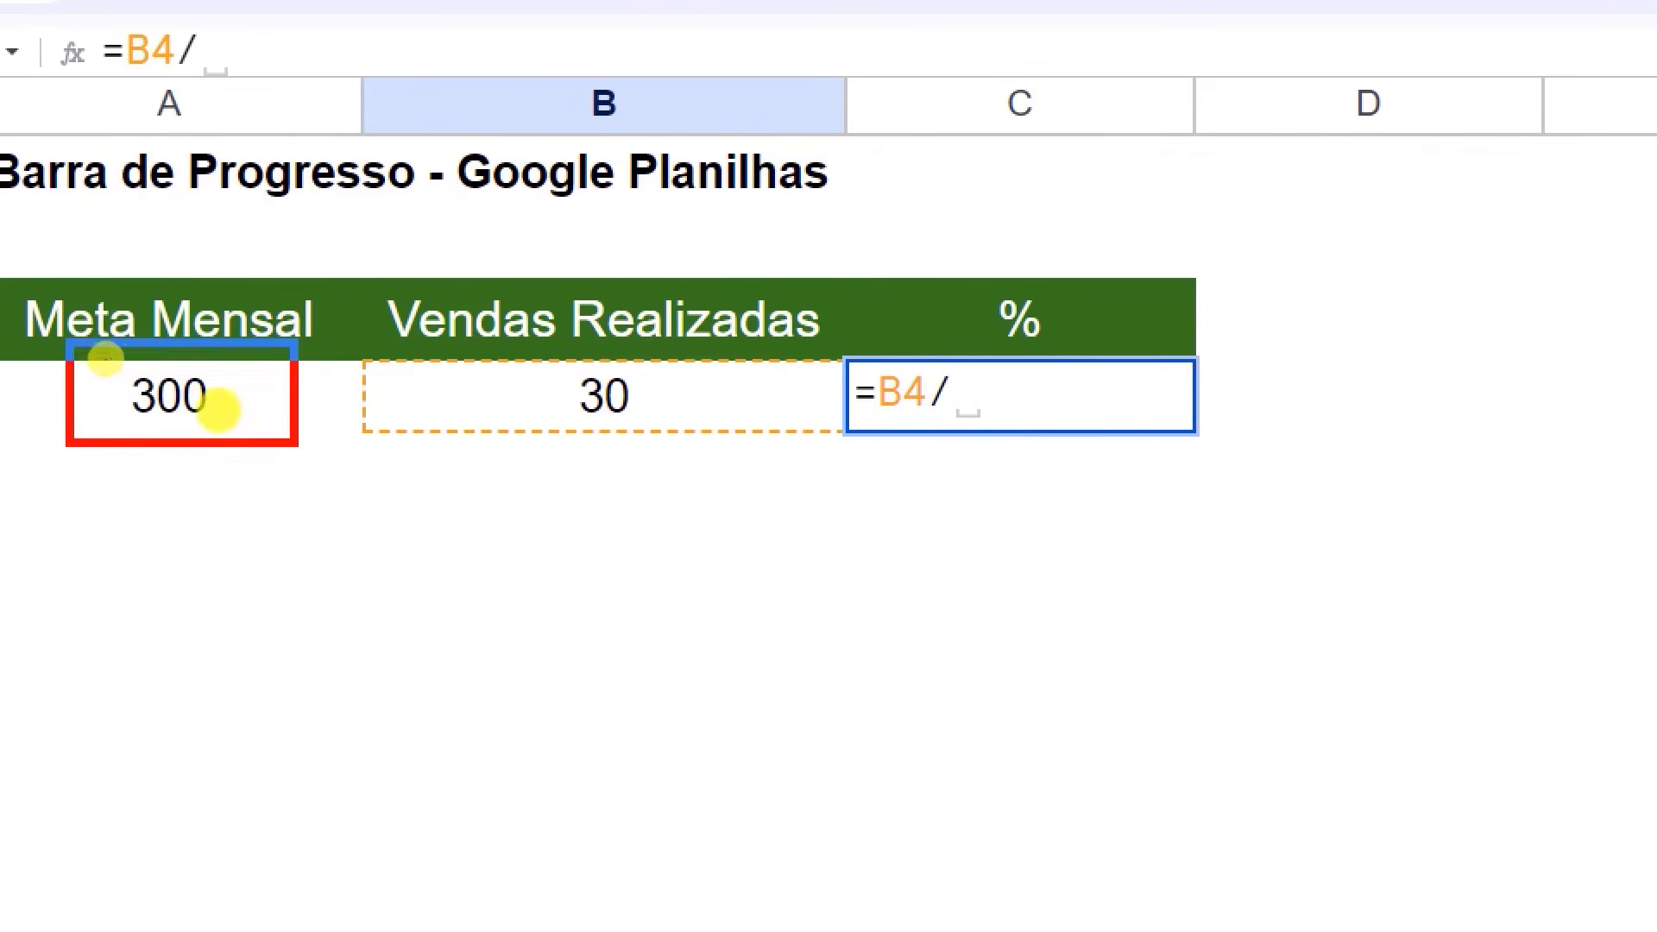
click(271, 409)
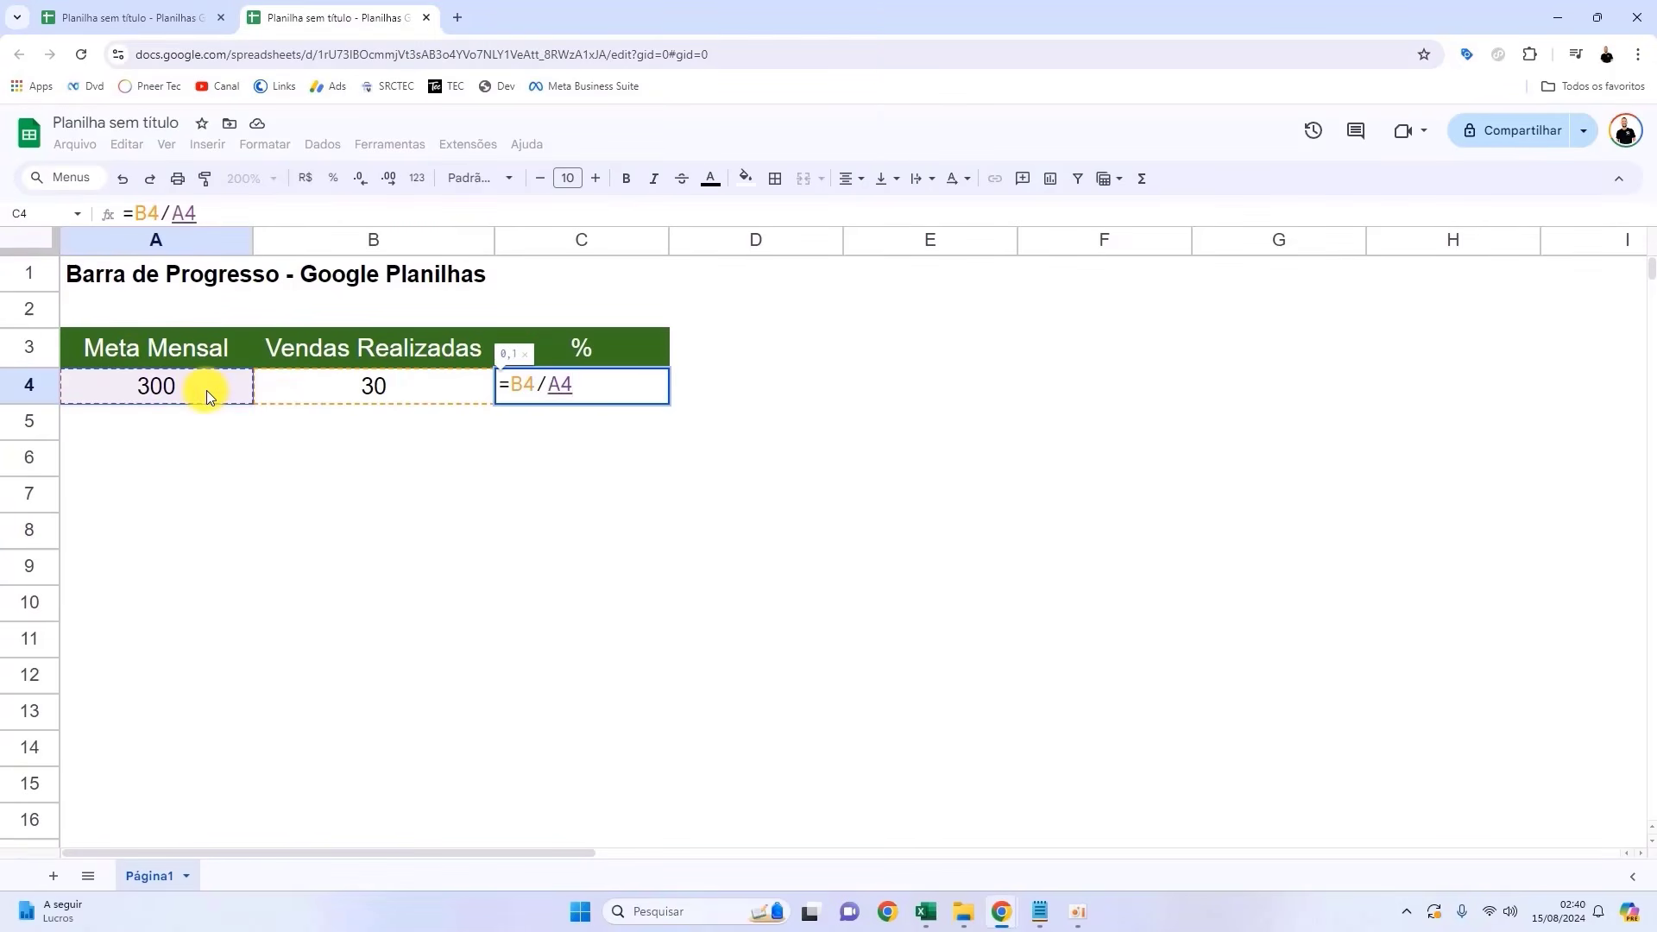
key(Return)
Step: Format the result in cell C4 as a percentage (Porcentagem)
click(570, 393)
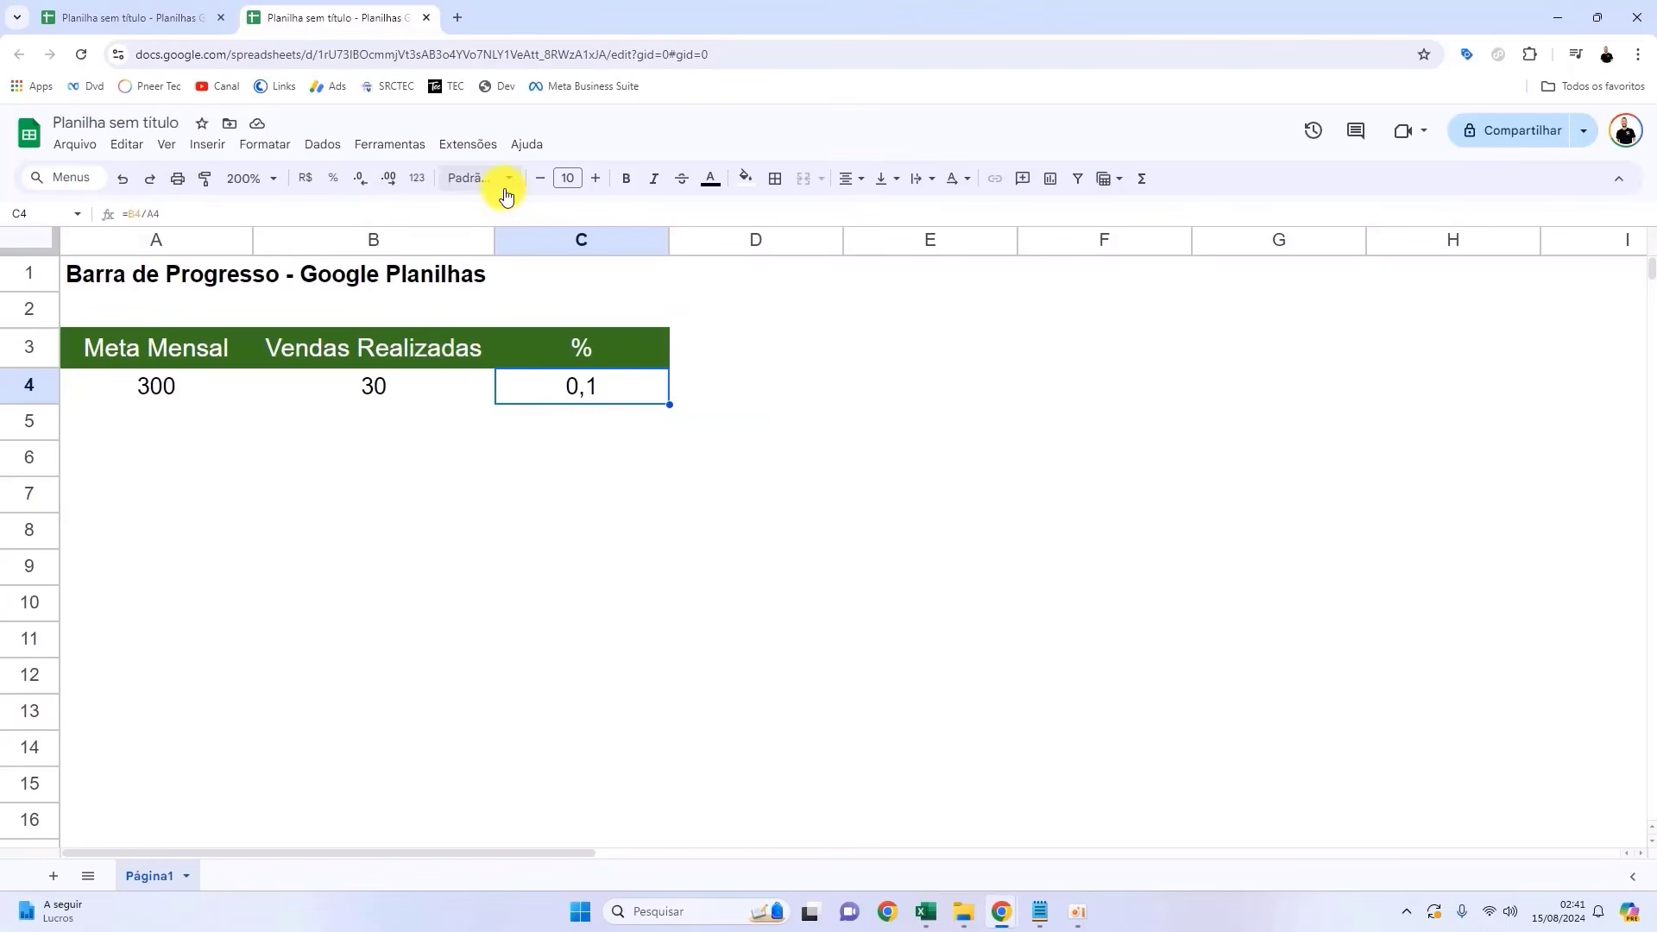
click(507, 181)
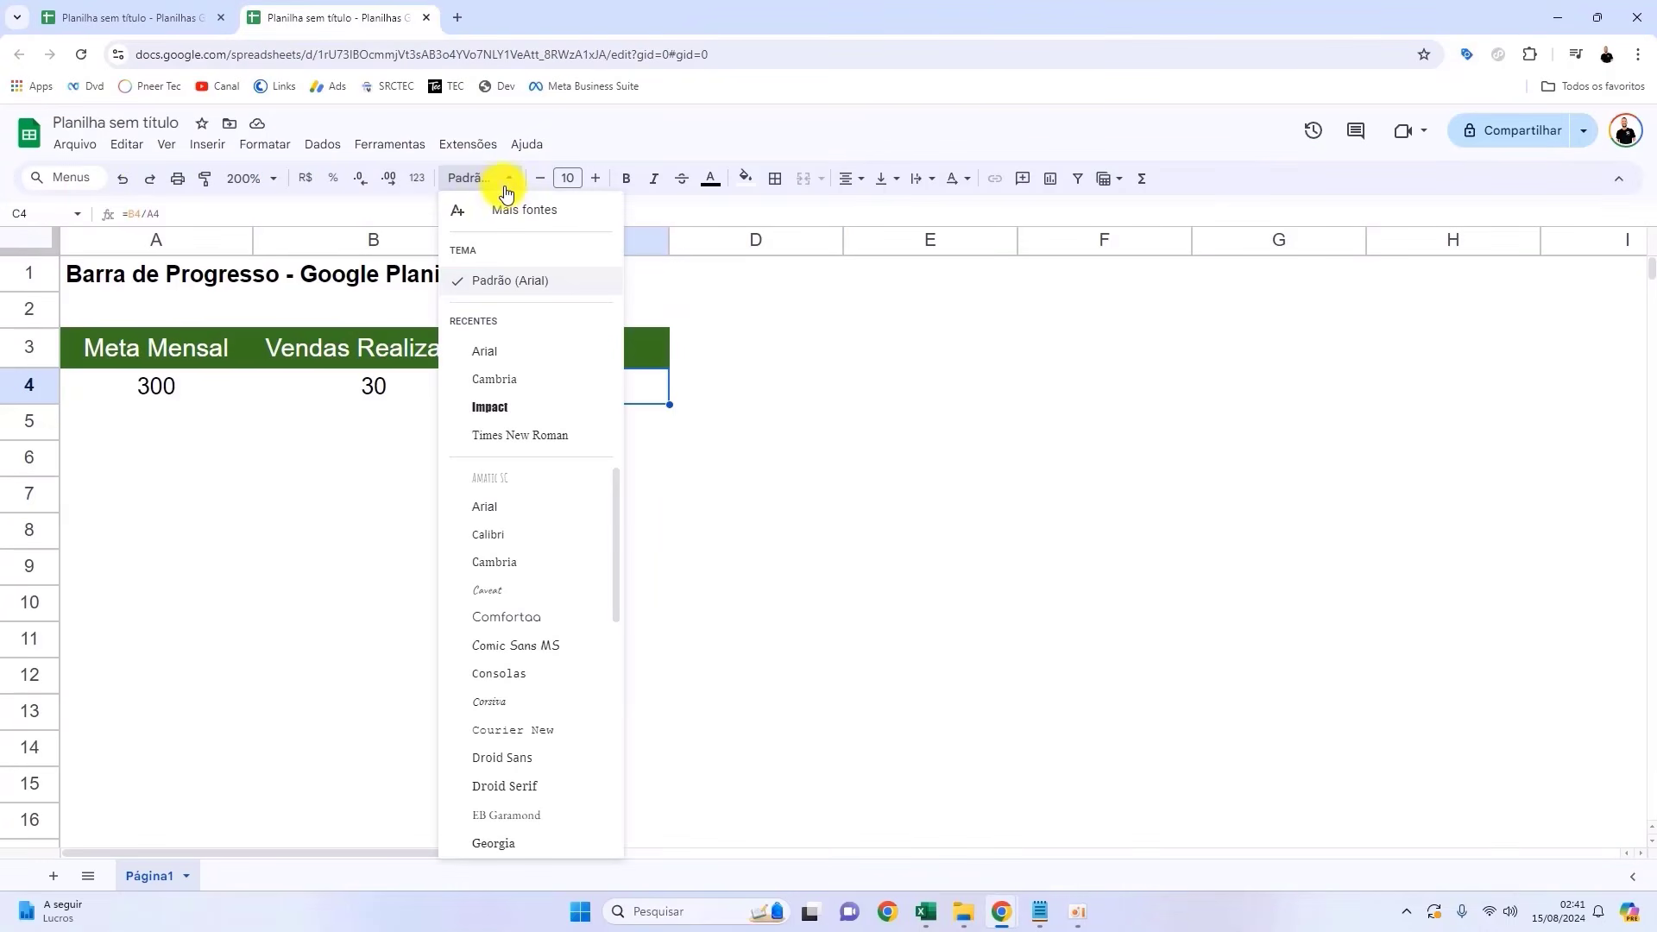
click(681, 129)
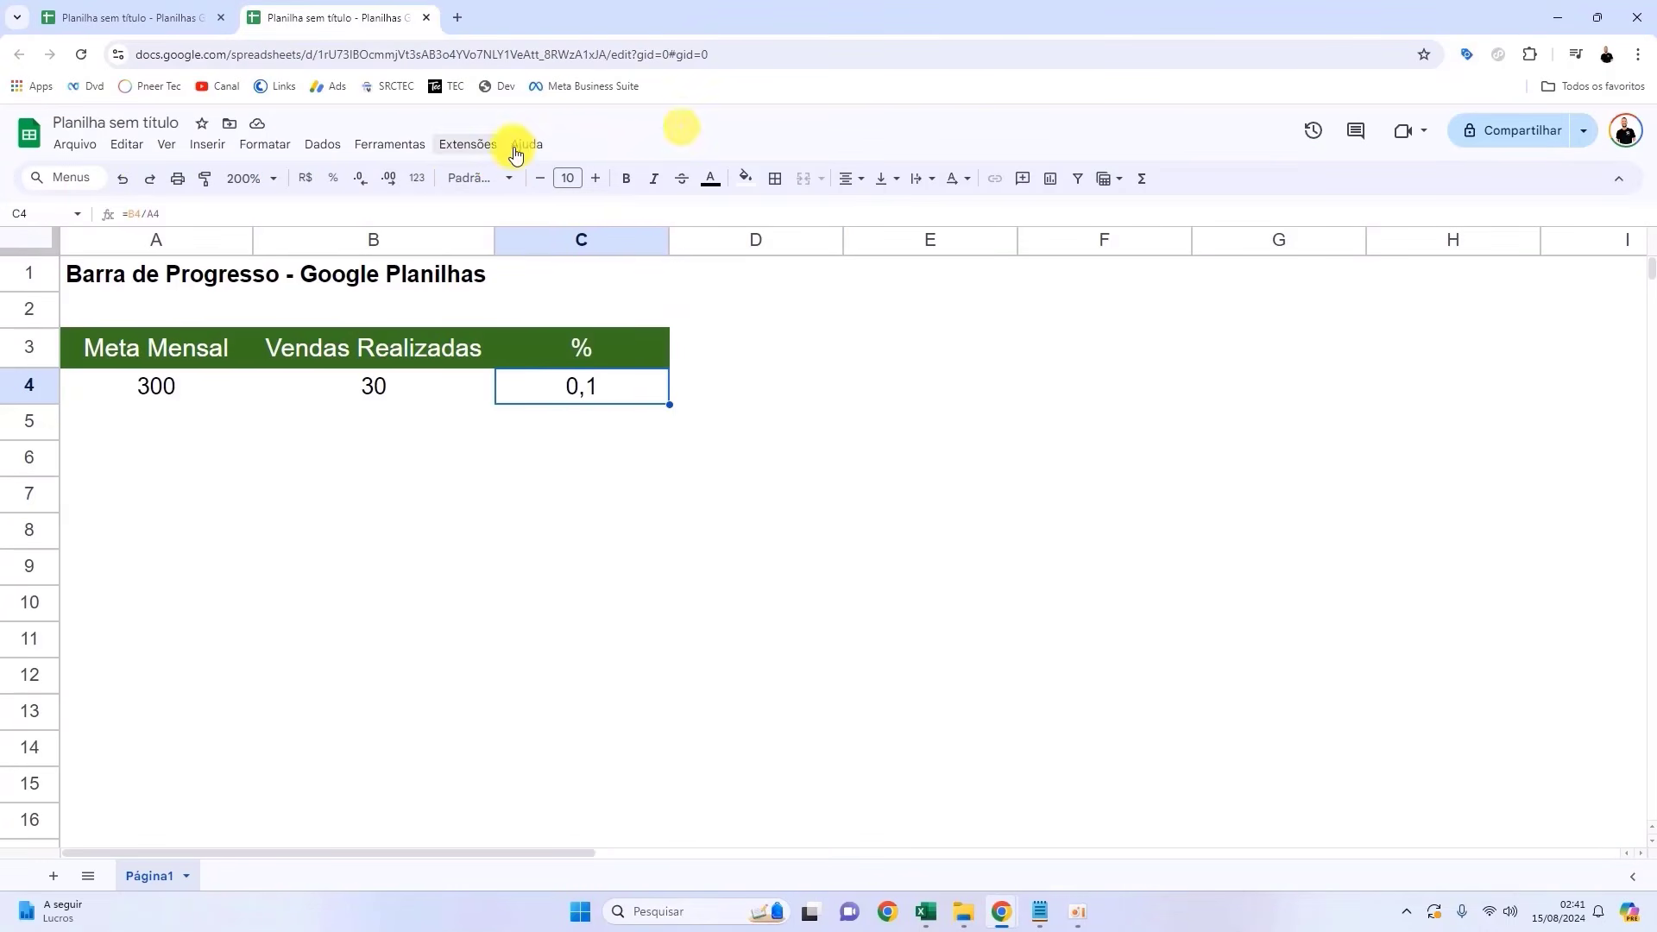
click(414, 185)
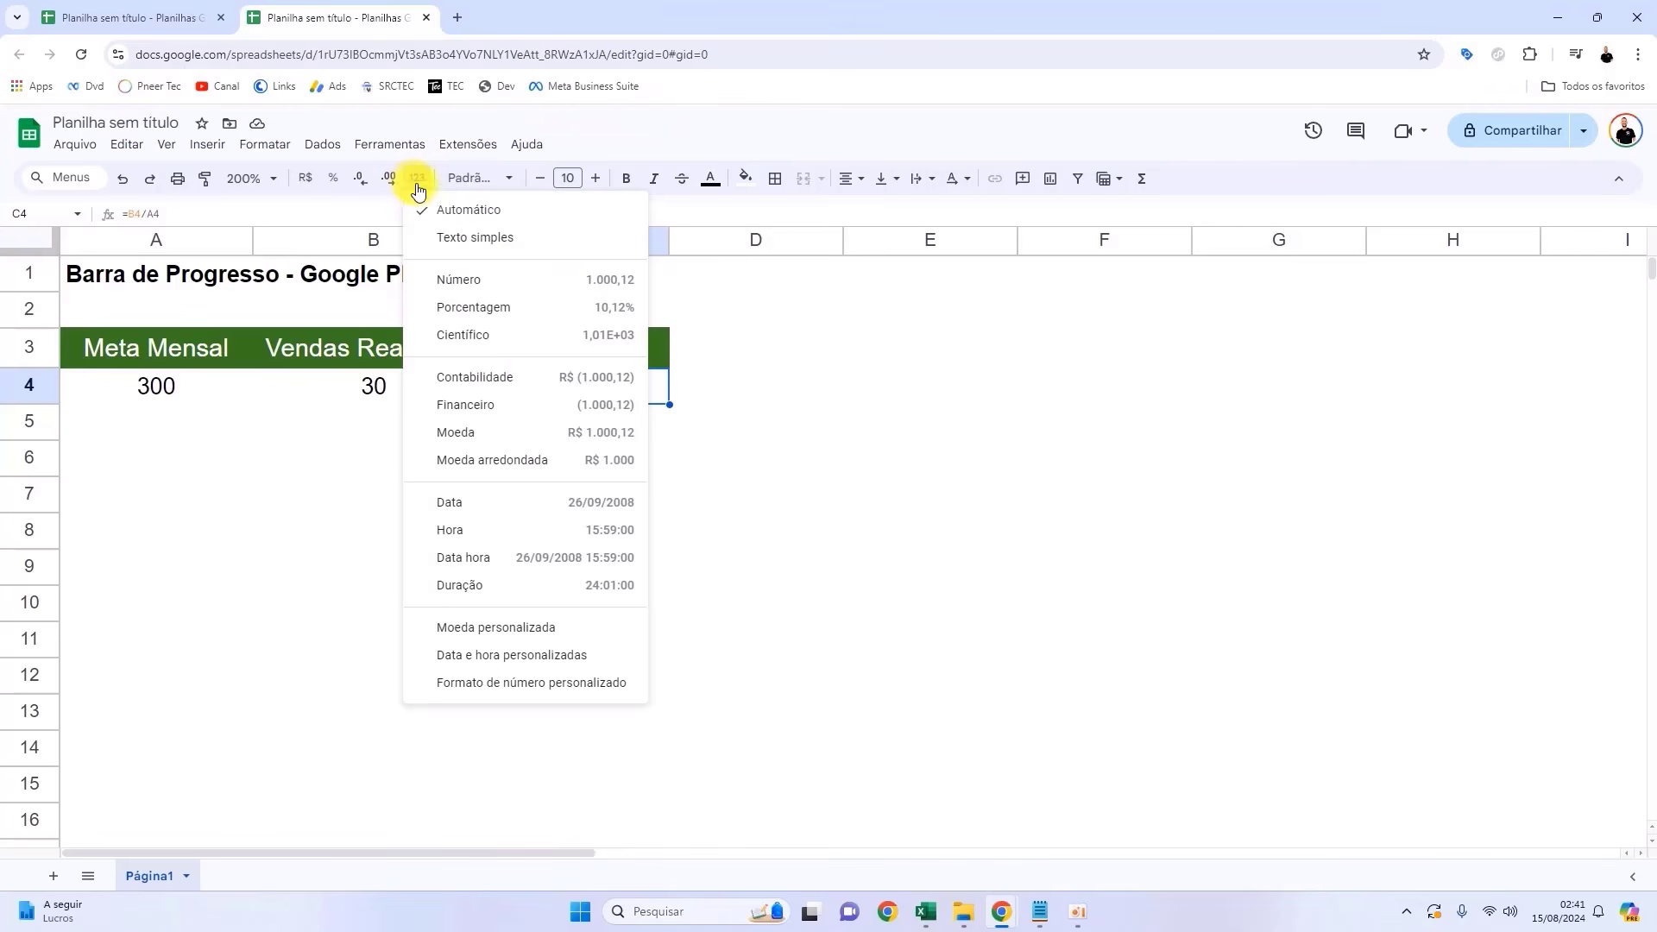
click(502, 311)
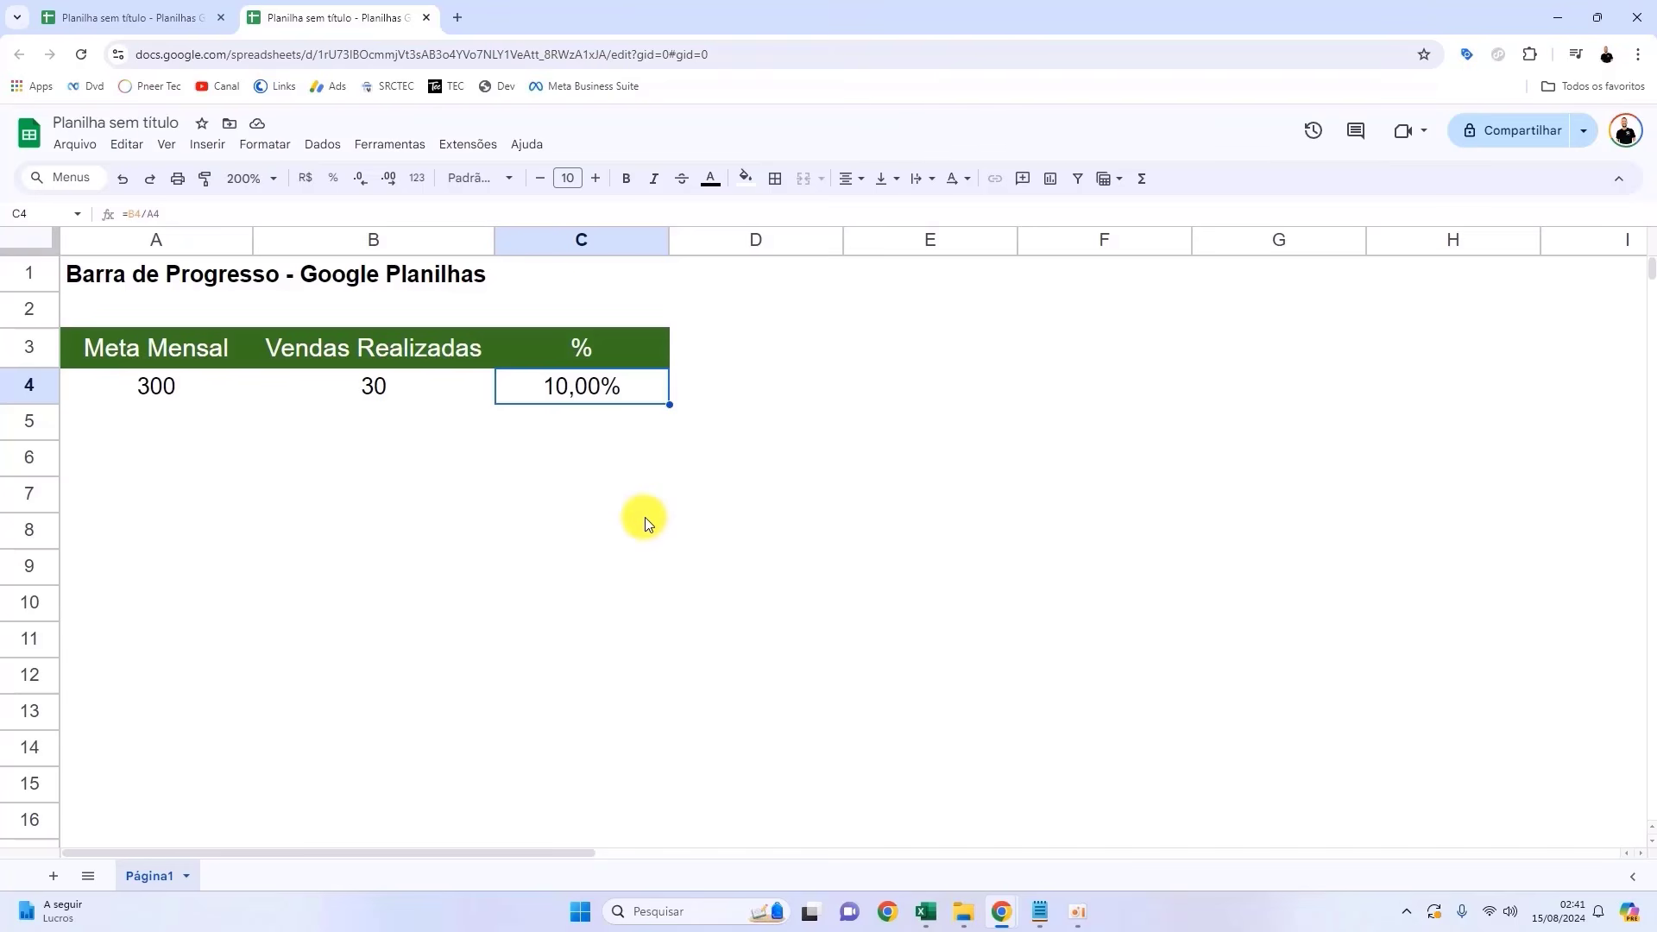
Step: Merge cells A5:C5 into one cell beneath the table and make row 5 slightly taller
click(607, 428)
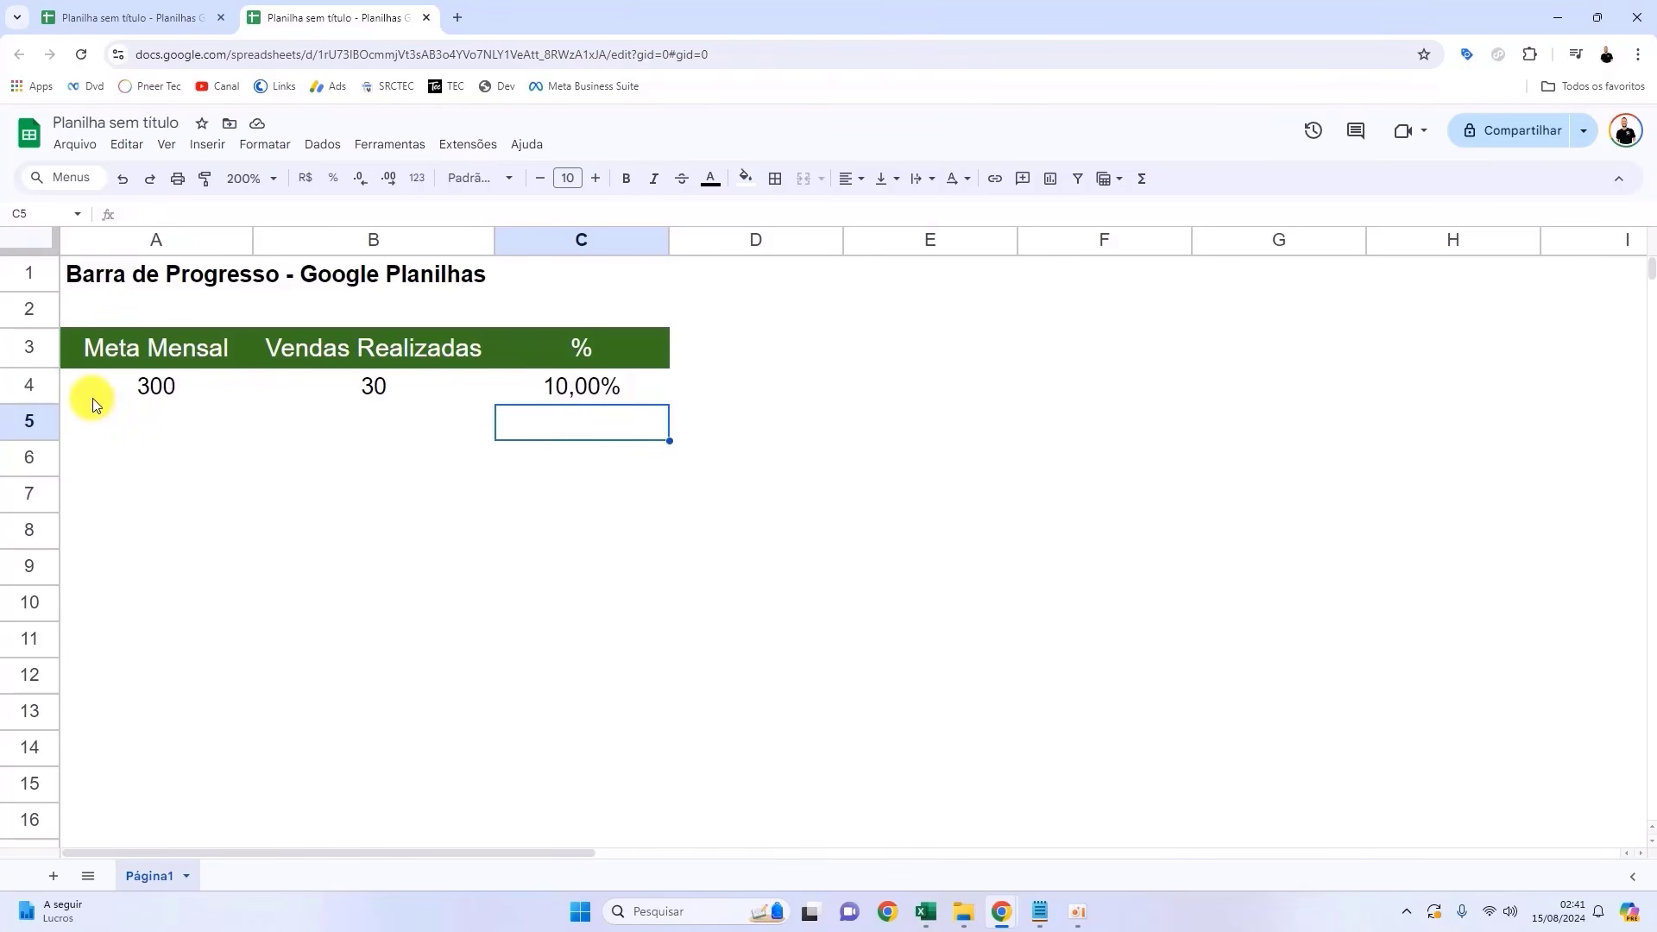
drag(108, 420, 541, 416)
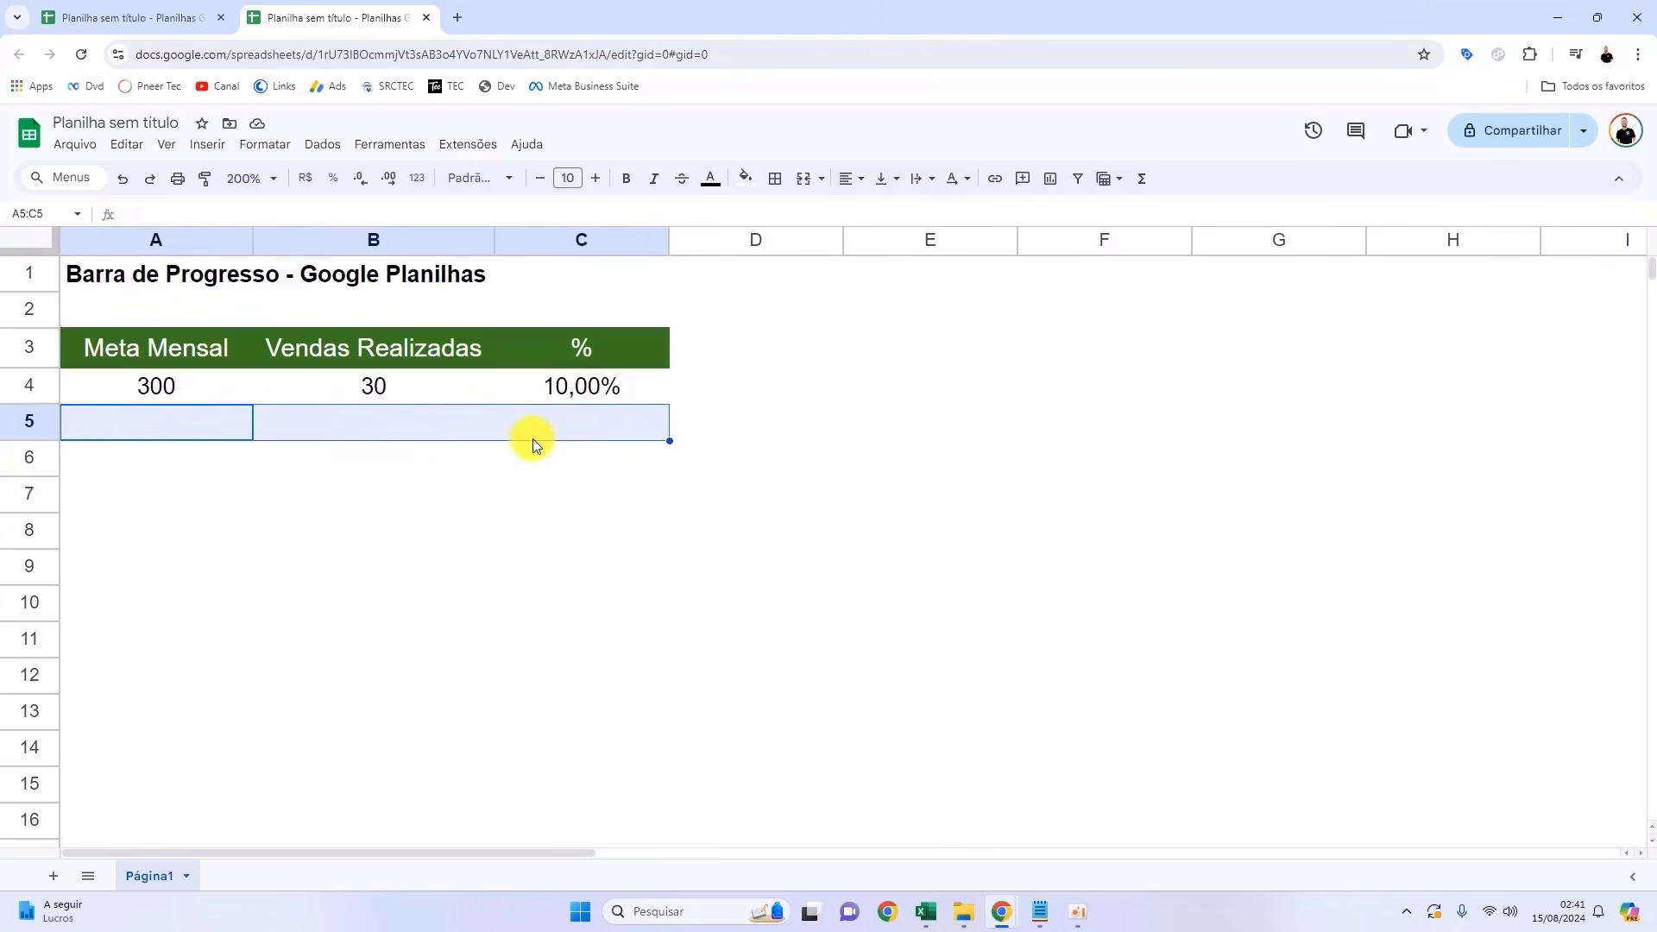
click(158, 422)
drag(92, 426, 266, 424)
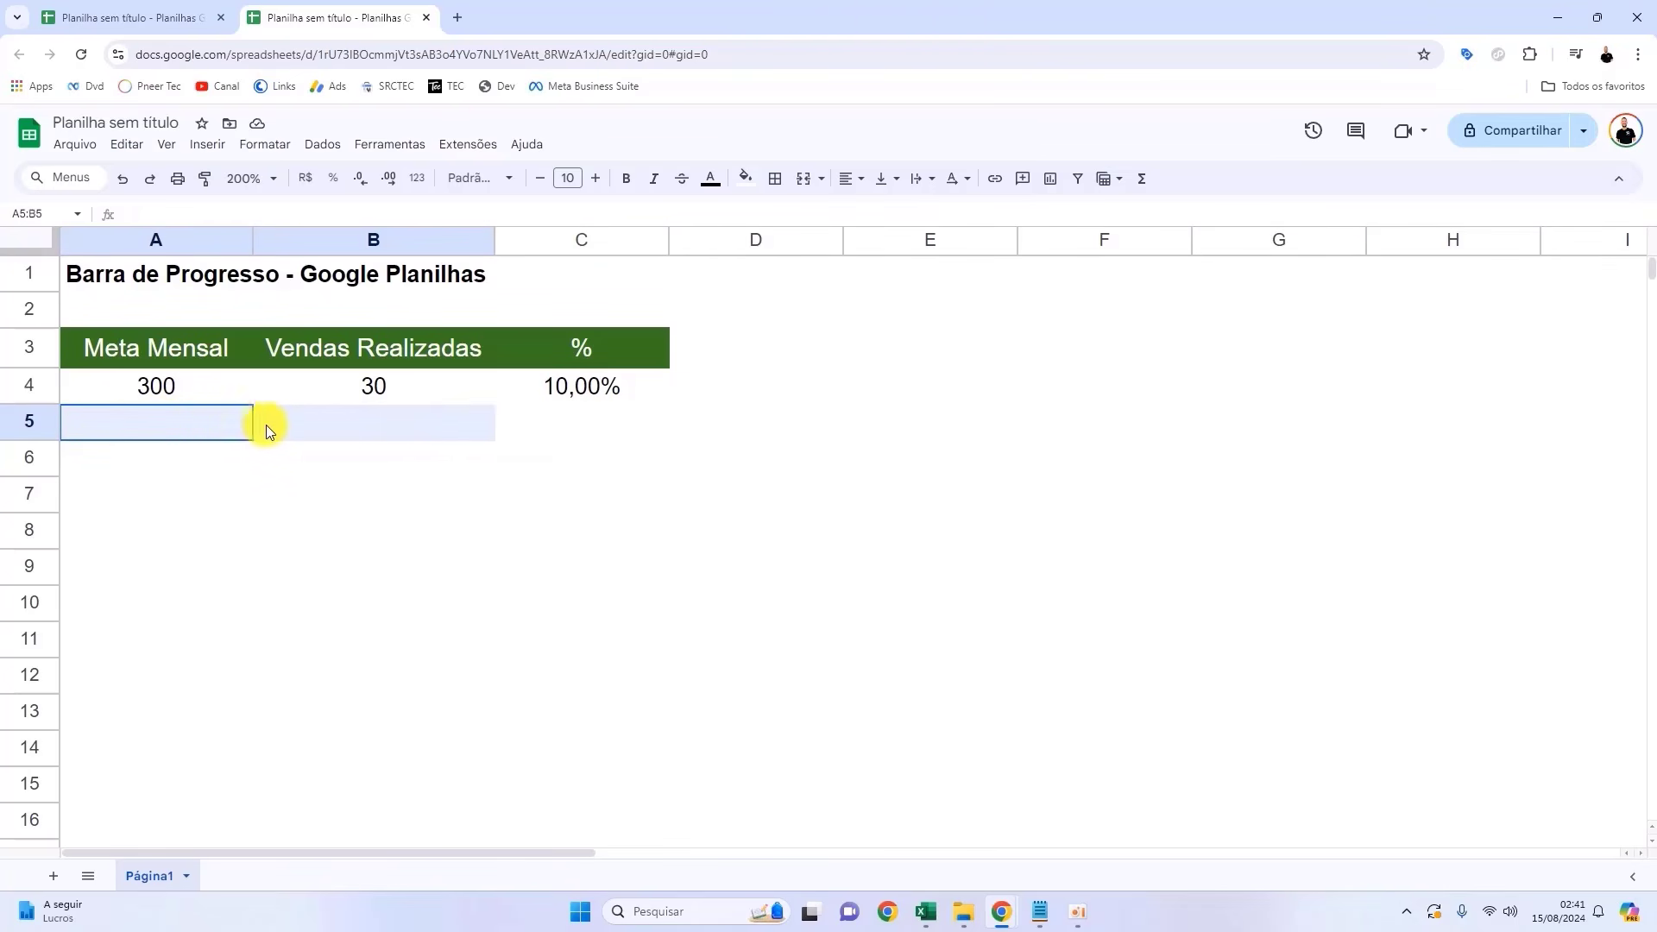
drag(479, 430, 579, 425)
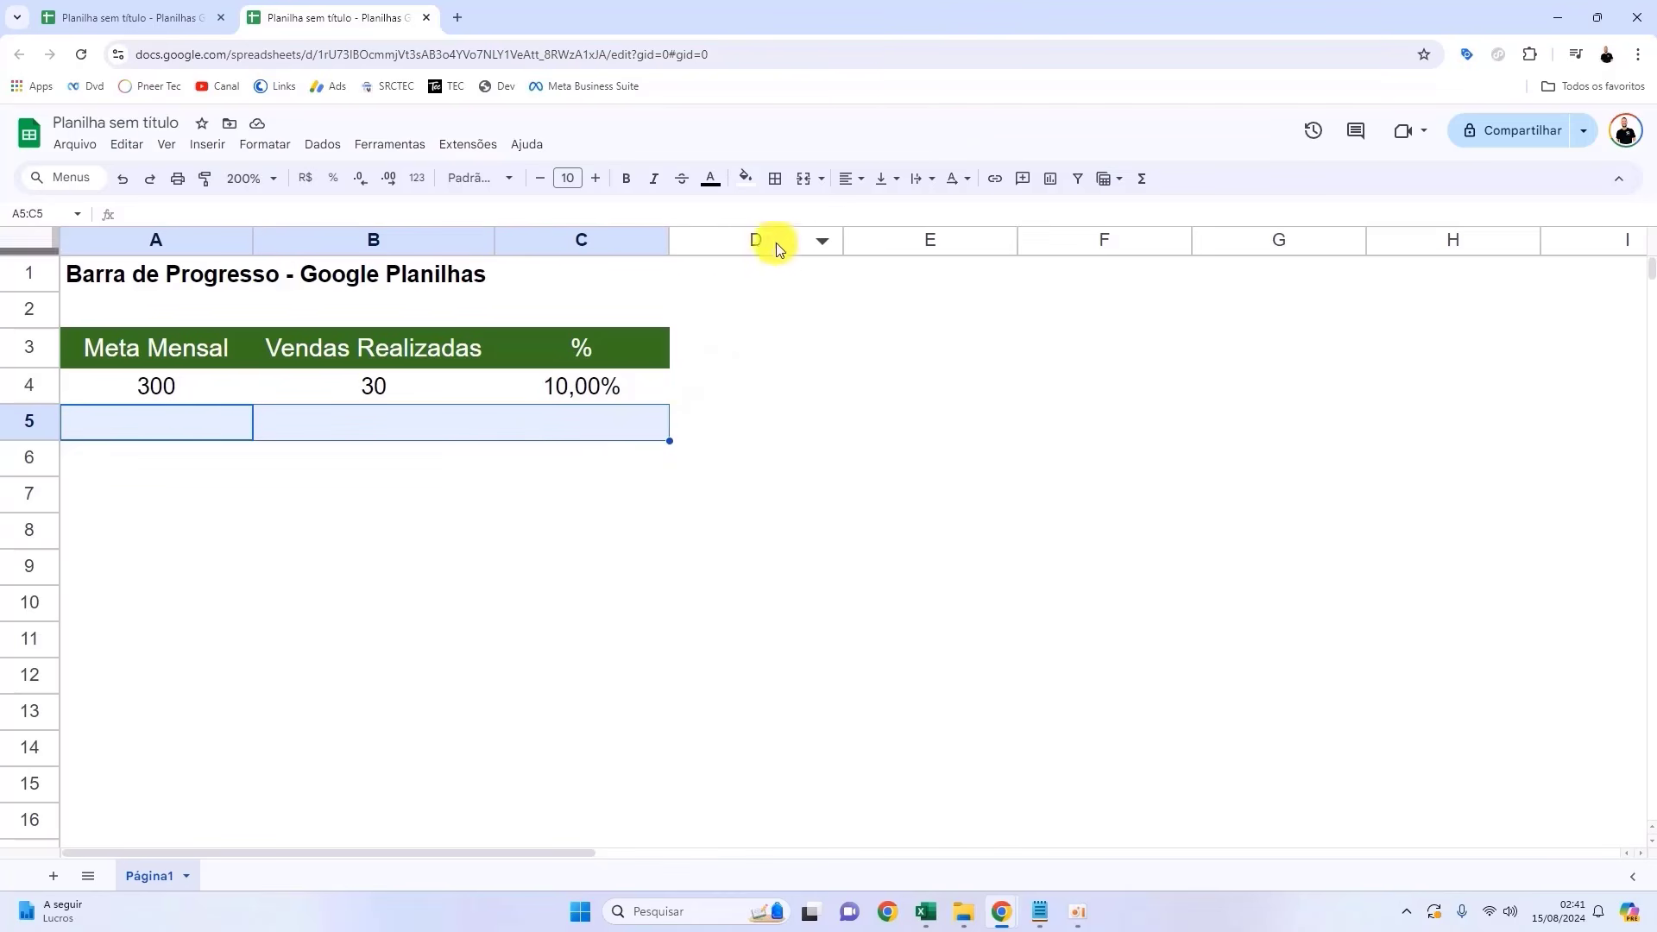
click(805, 183)
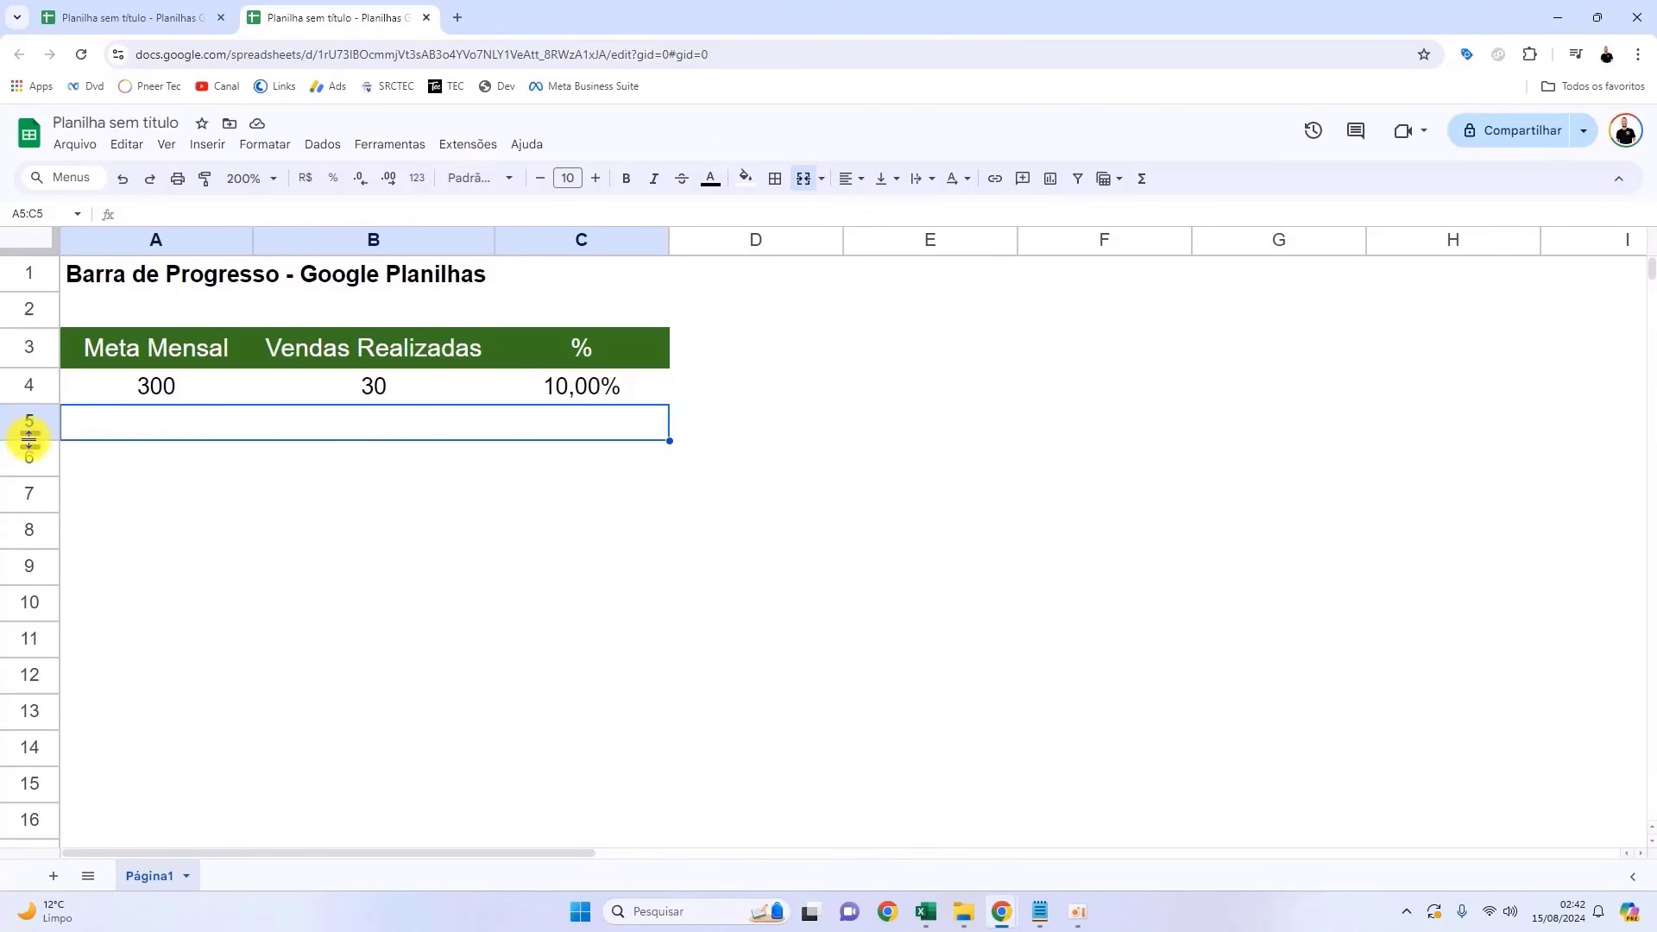
drag(27, 439, 28, 449)
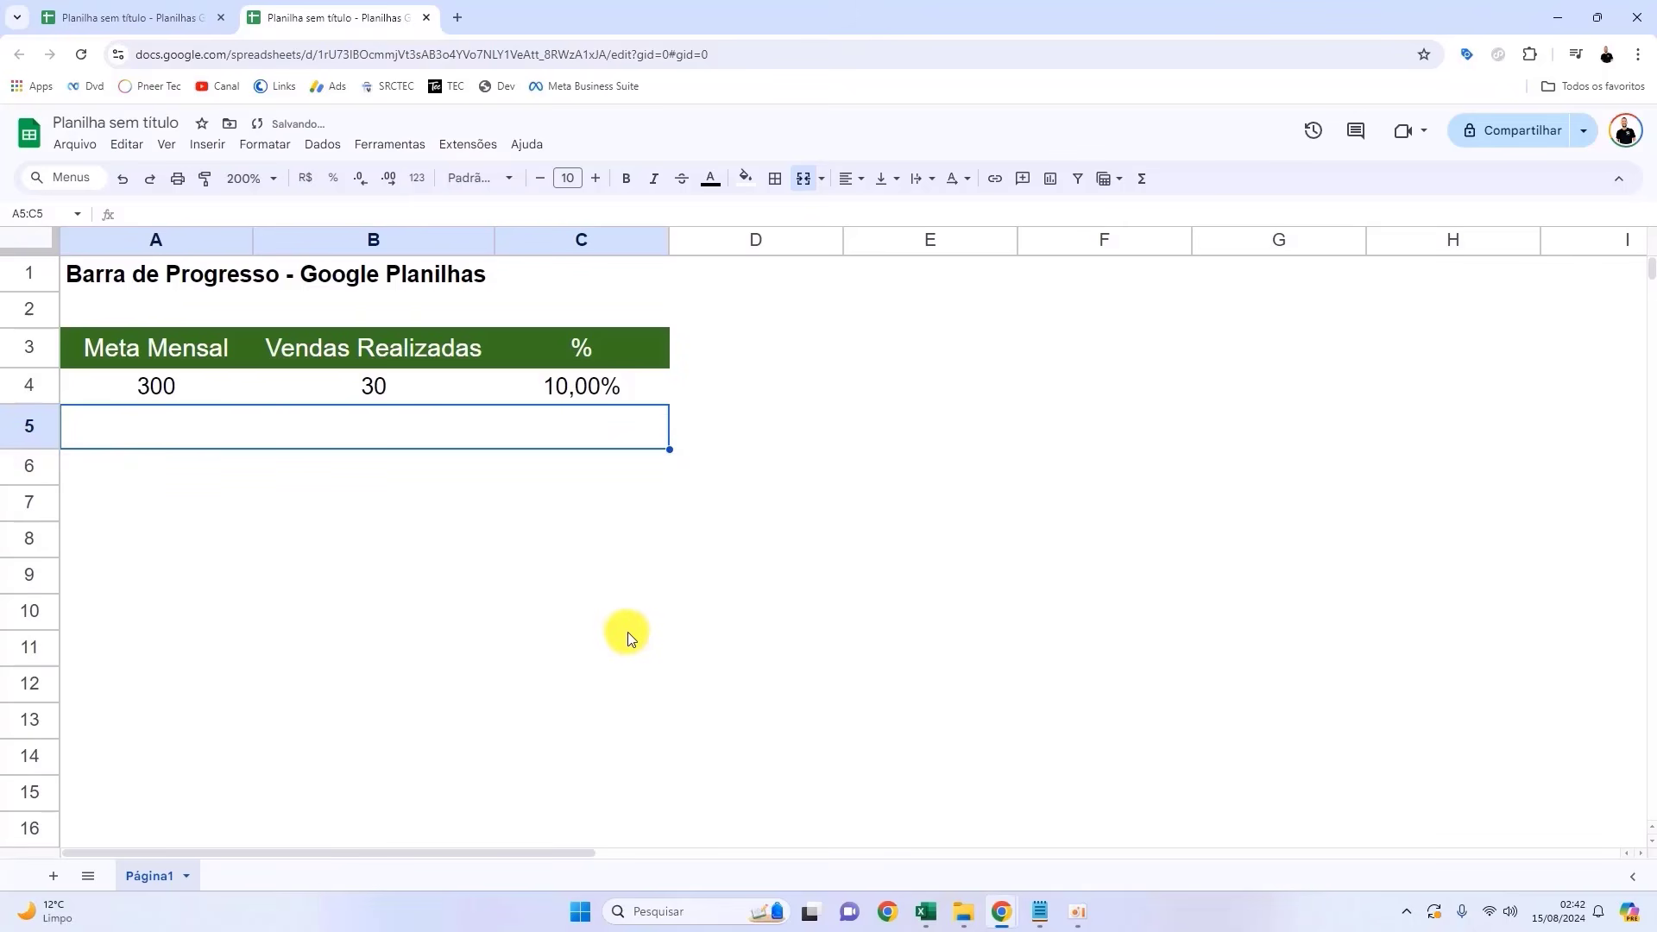
Step: Start a SPARKLINE formula in the merged cell A5:C5 with C4 as its data and open the options array with a brace
text(=)
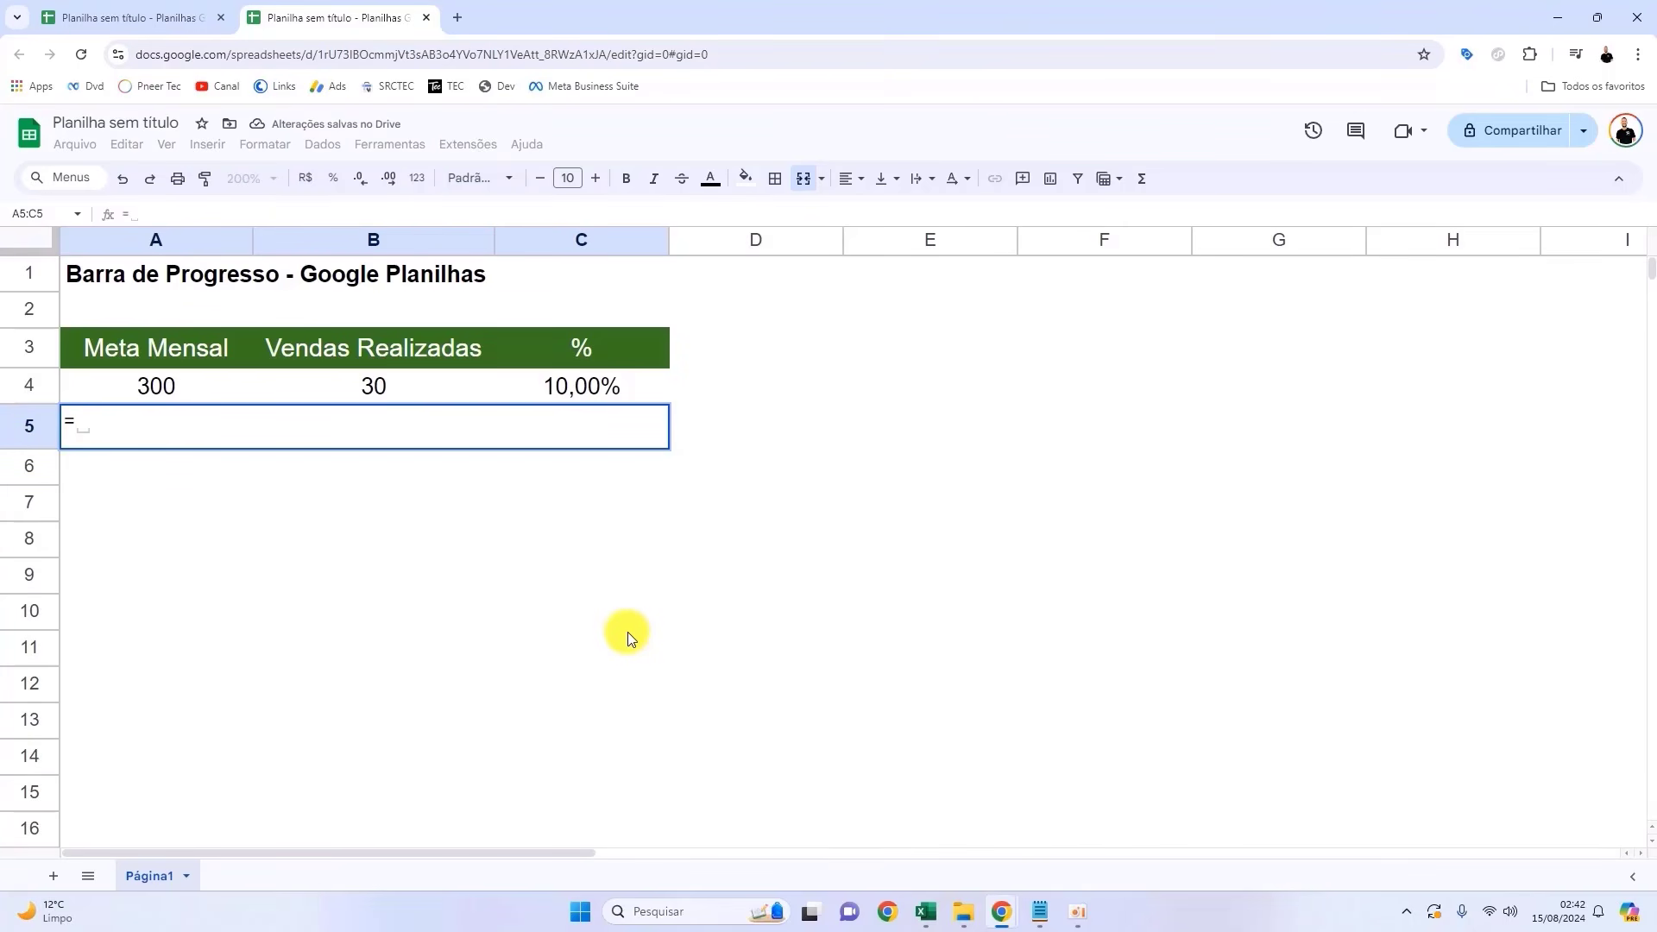
text(s)
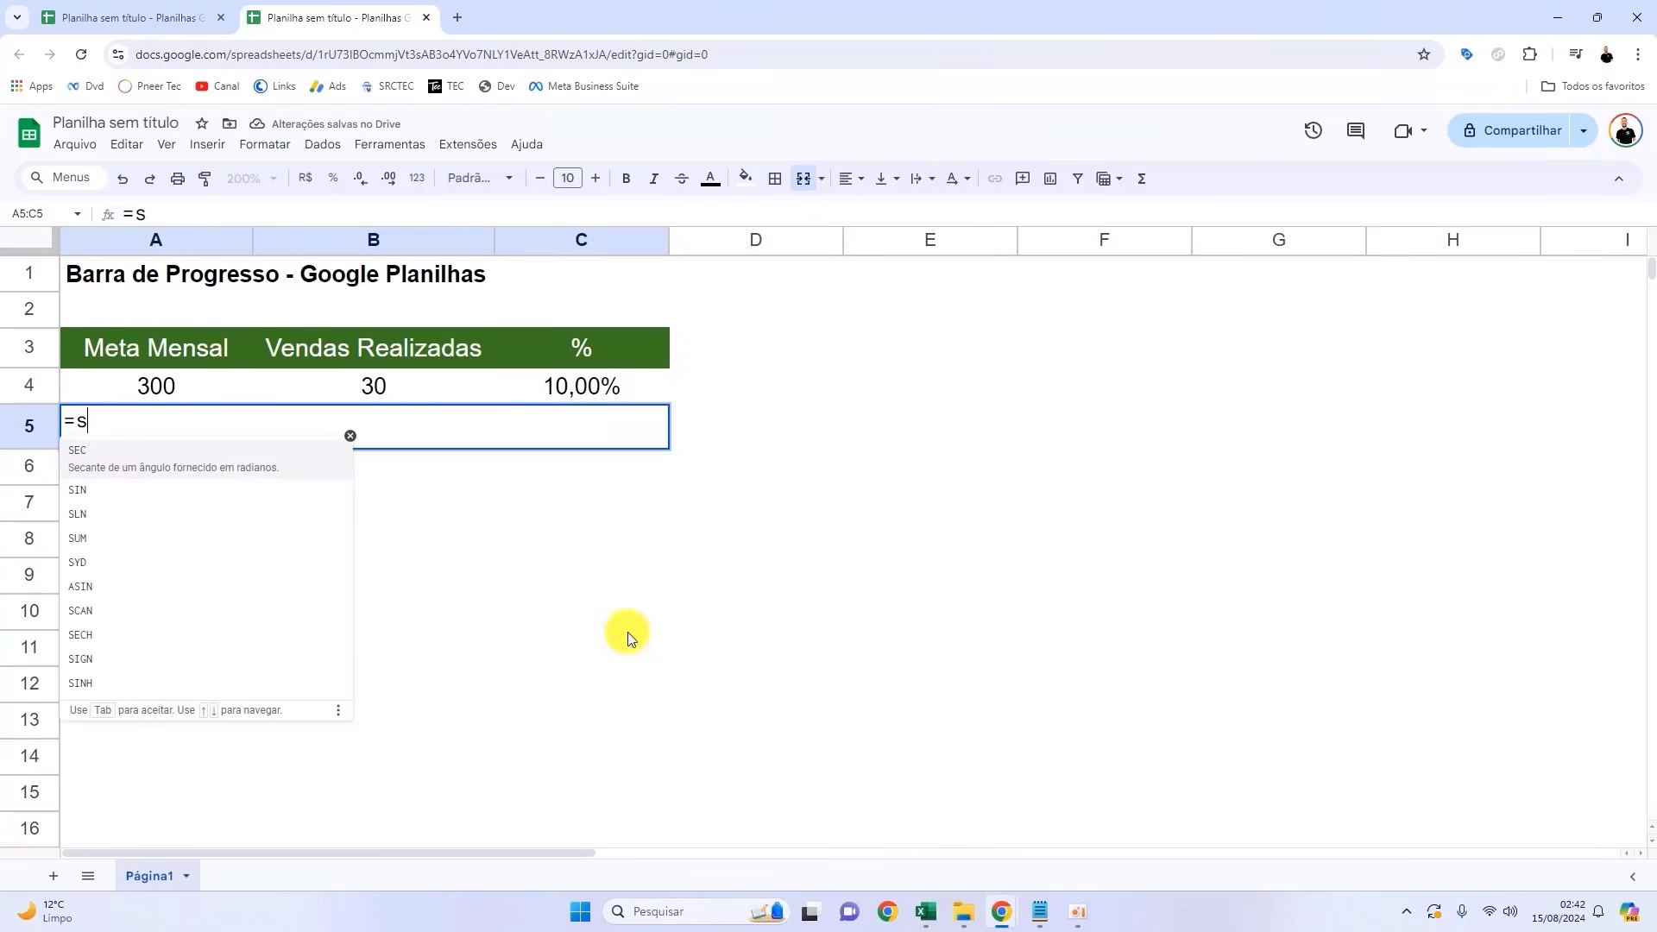
text(park)
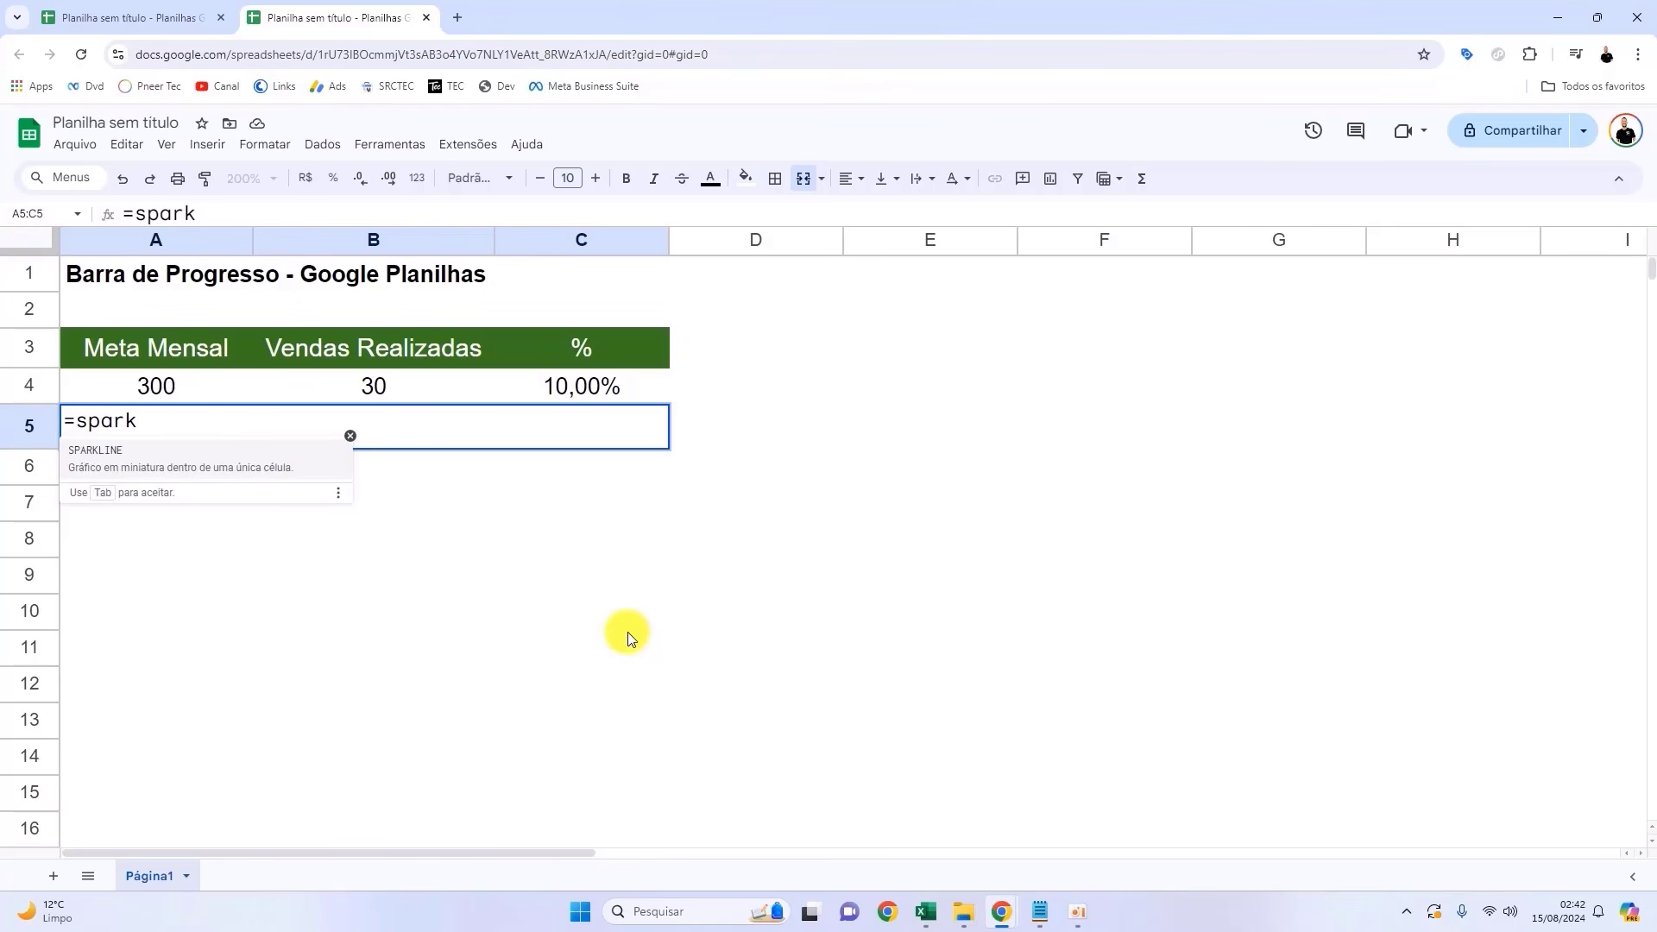
click(118, 462)
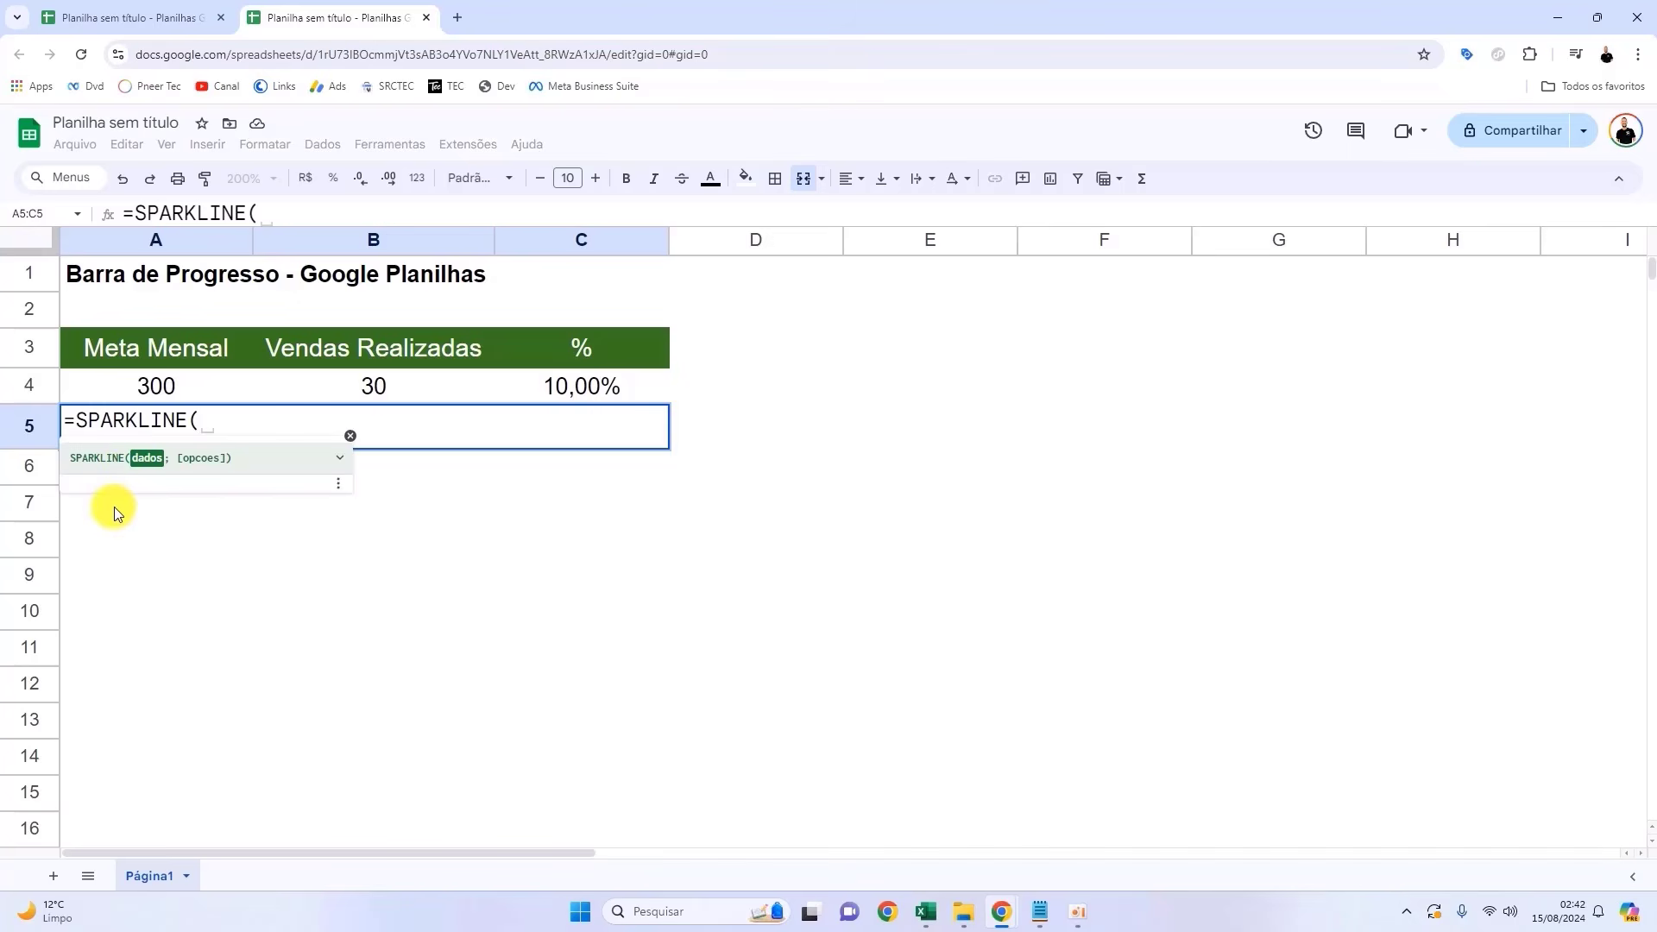
click(342, 464)
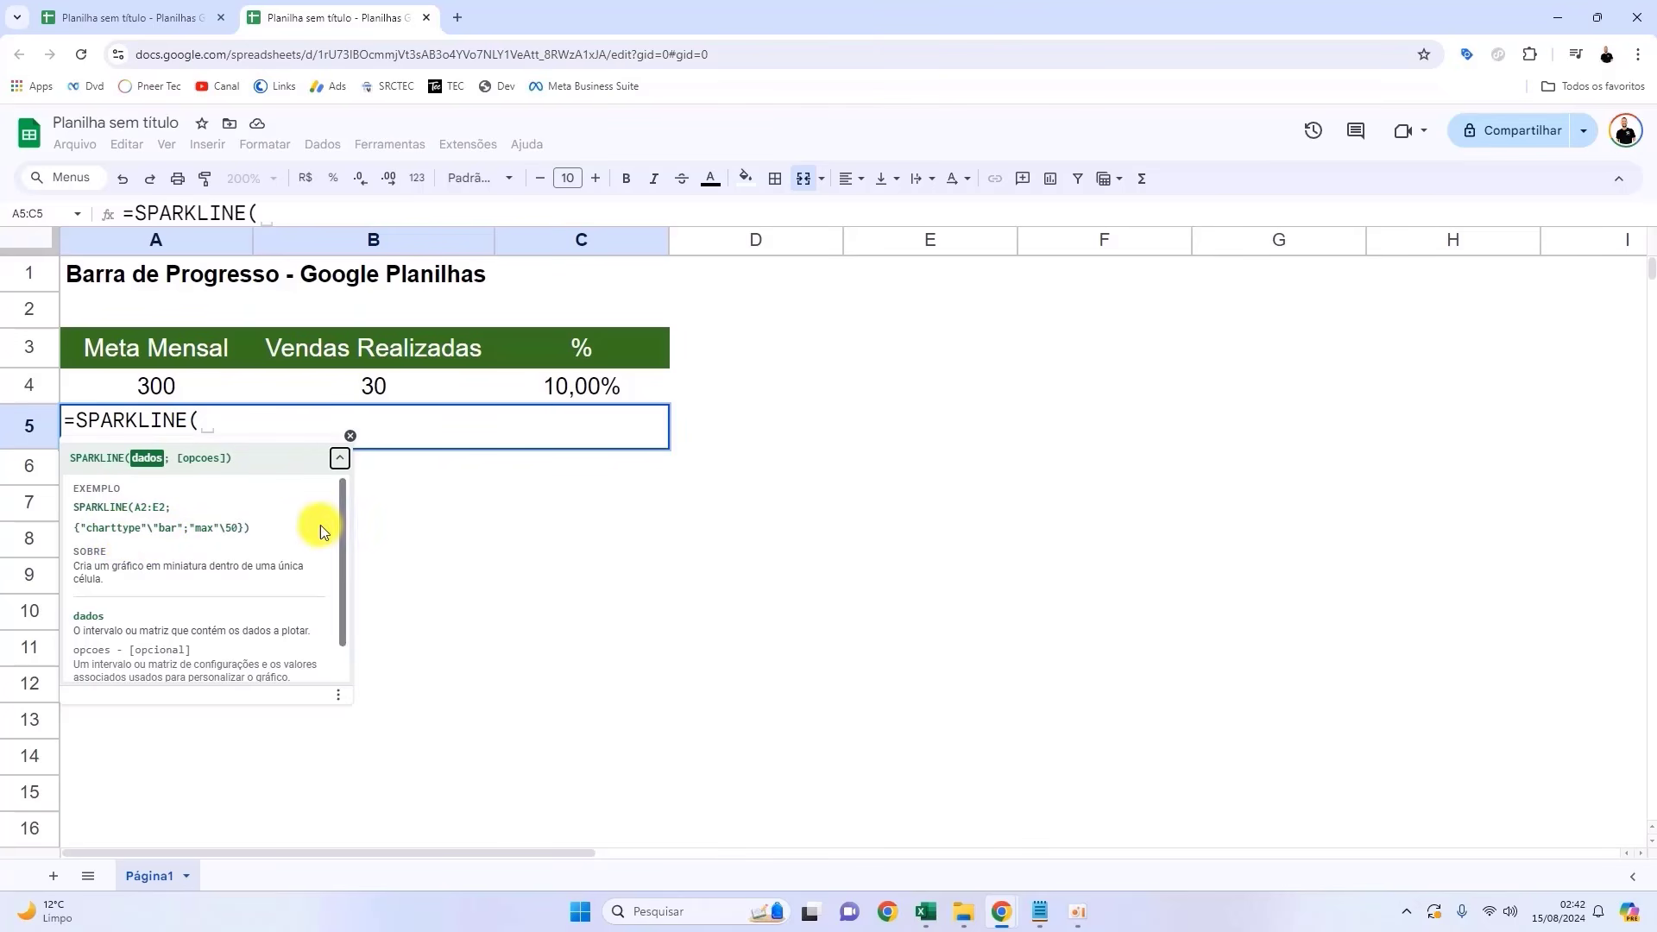
click(583, 385)
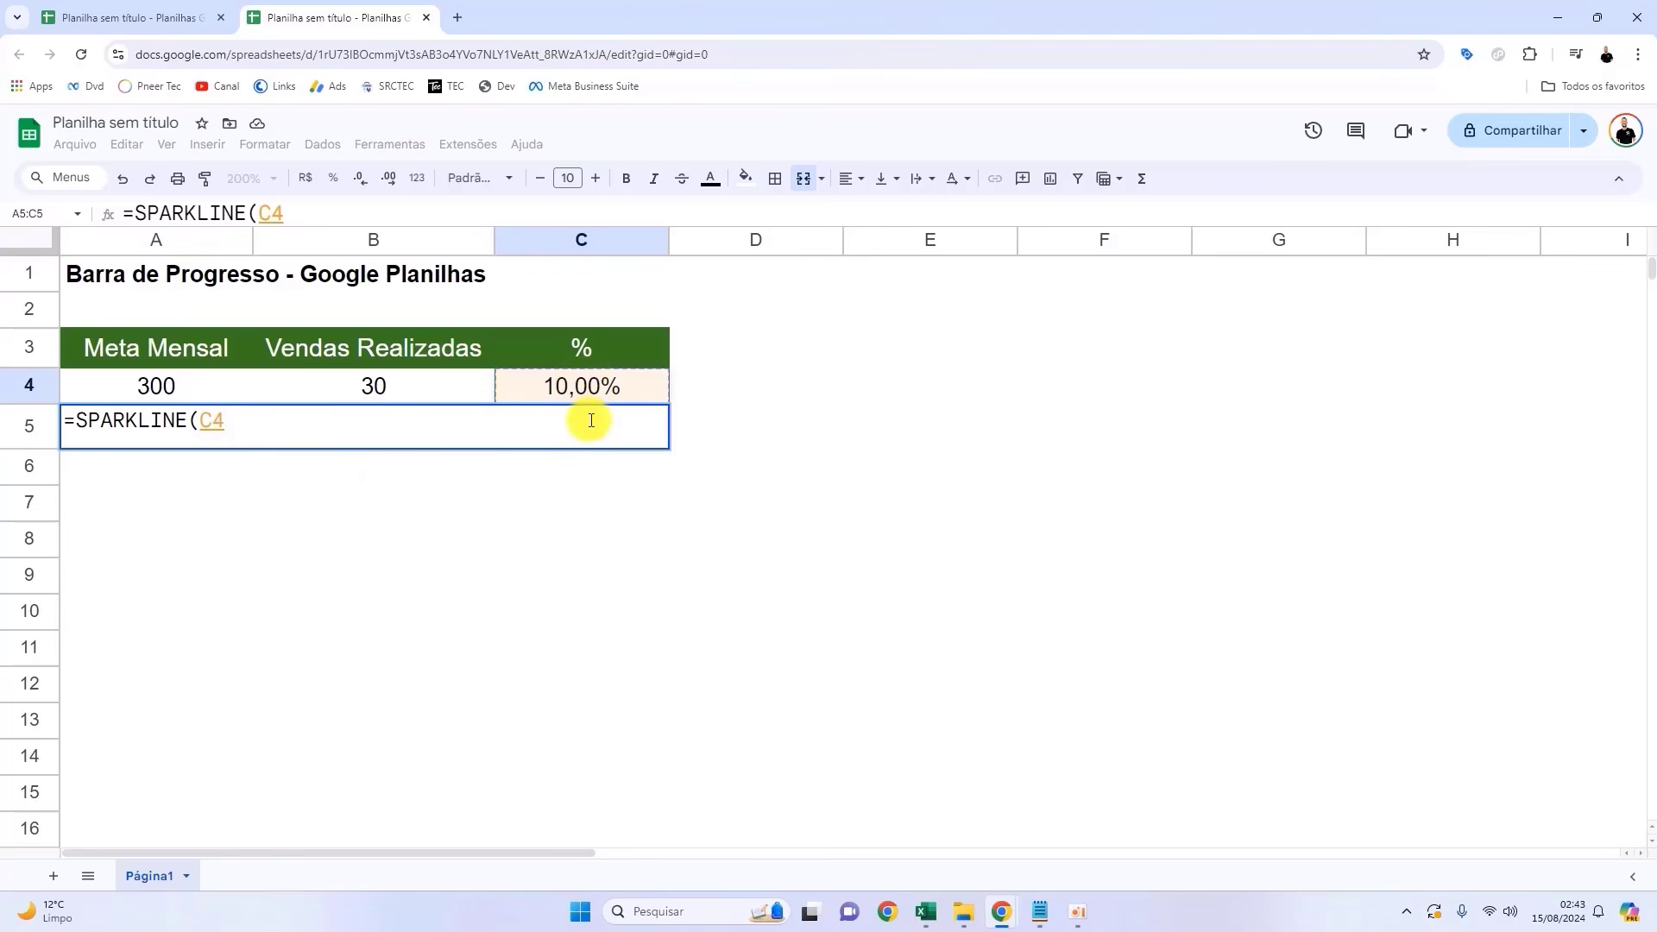
text(;)
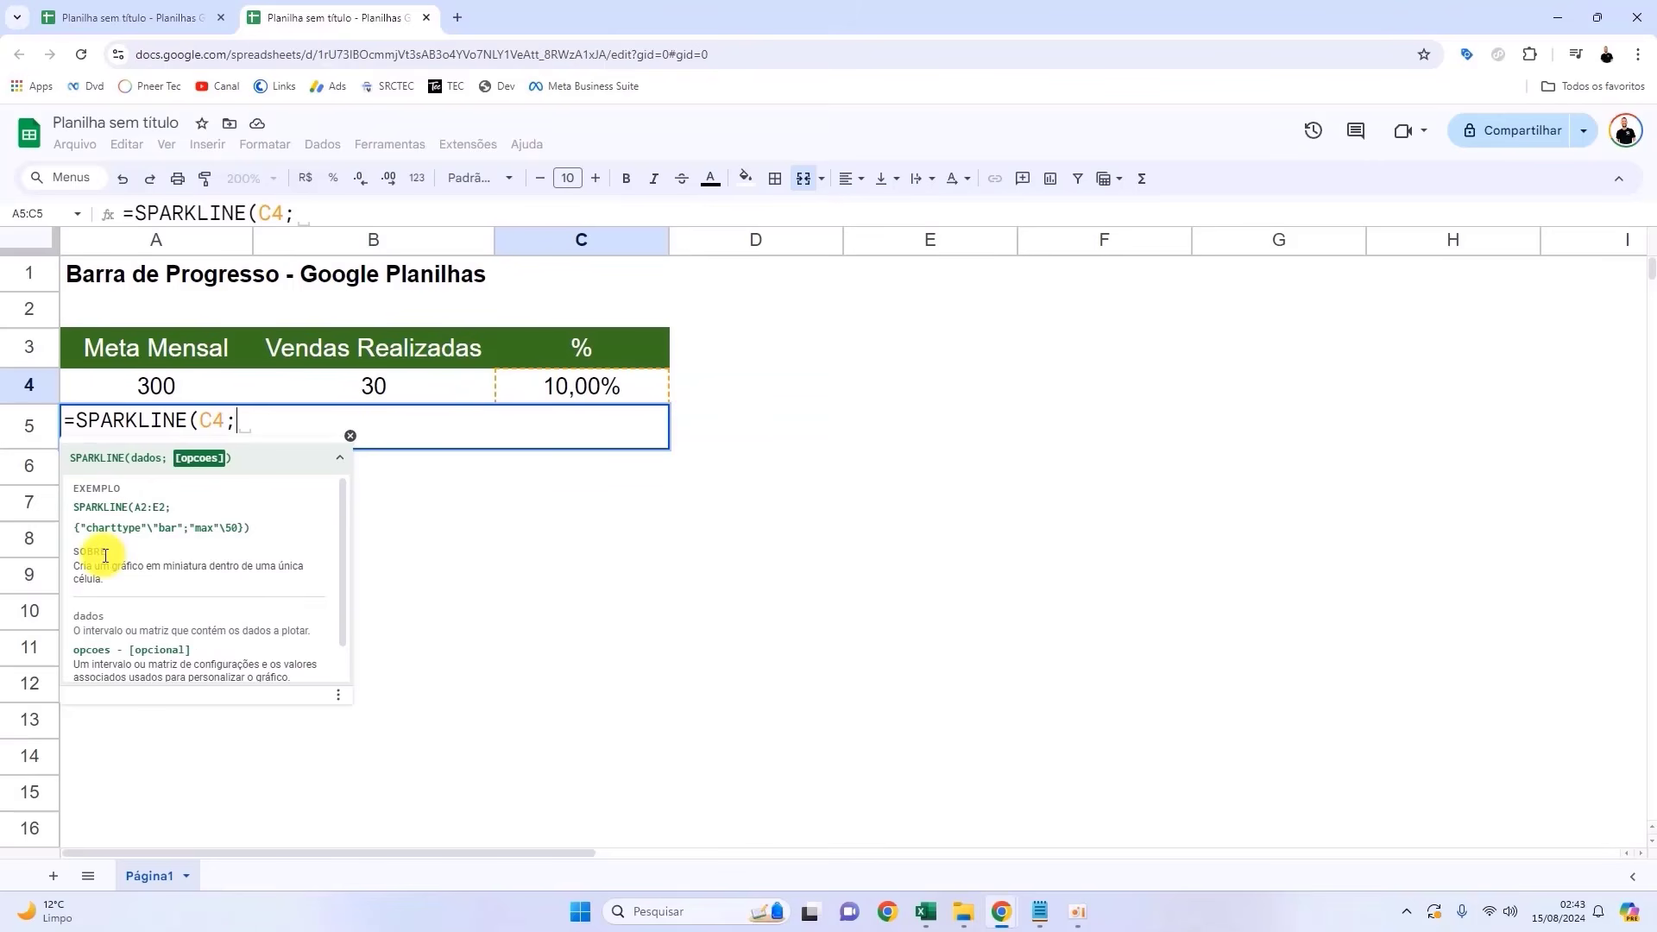
text({)
text(chart)
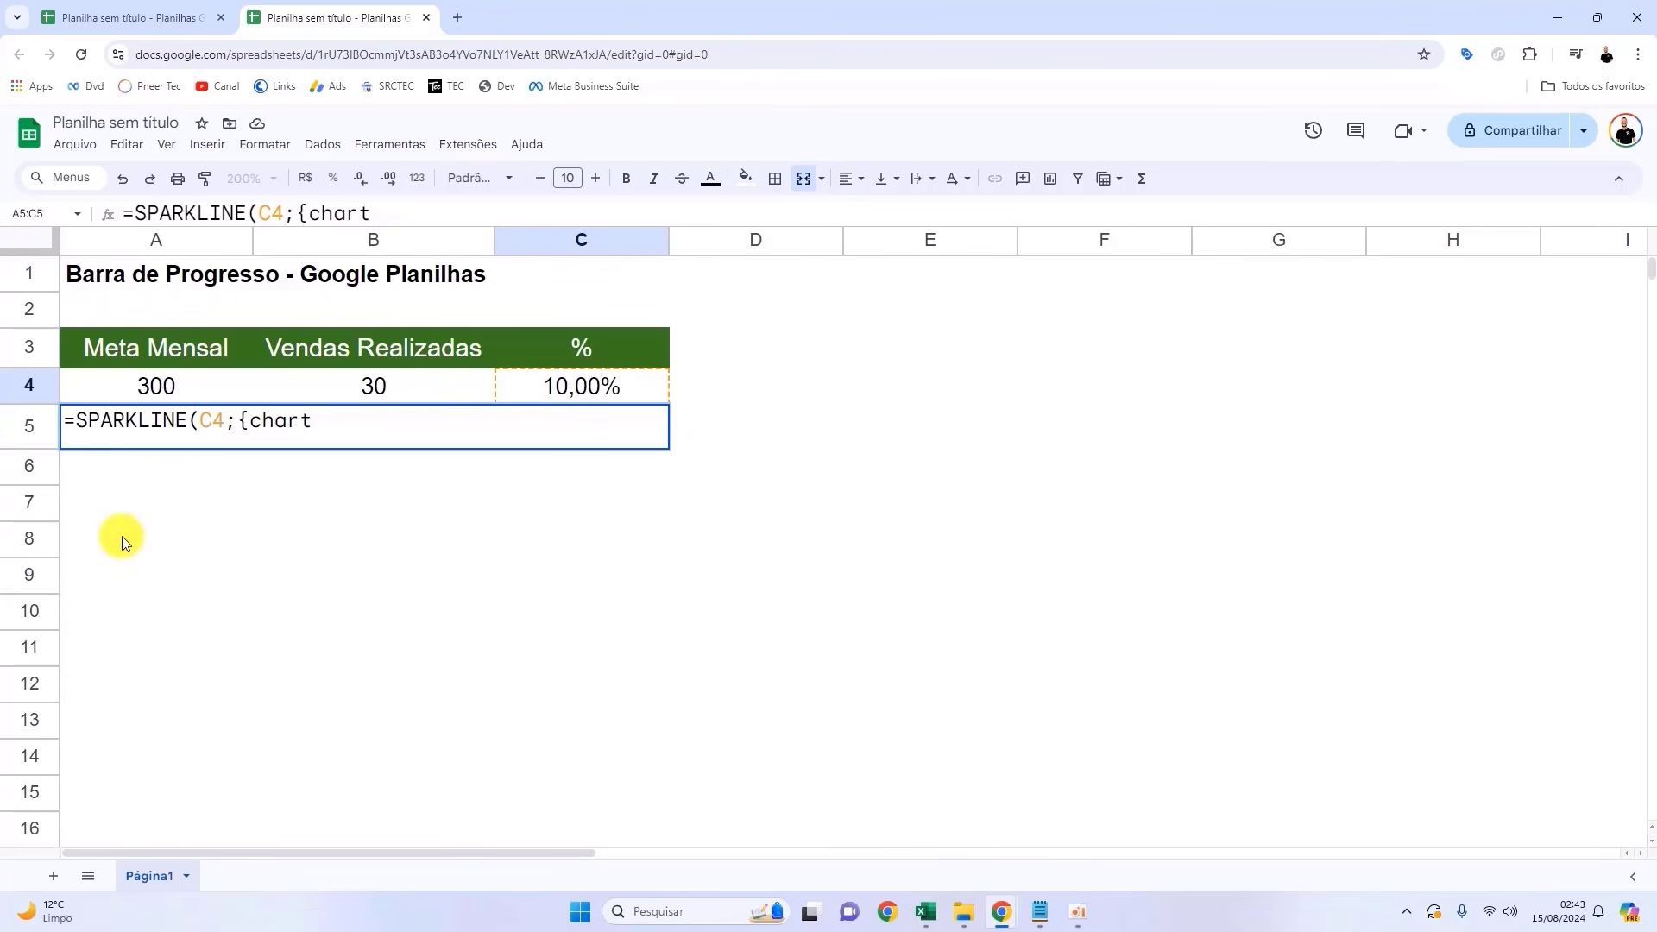
text(type)
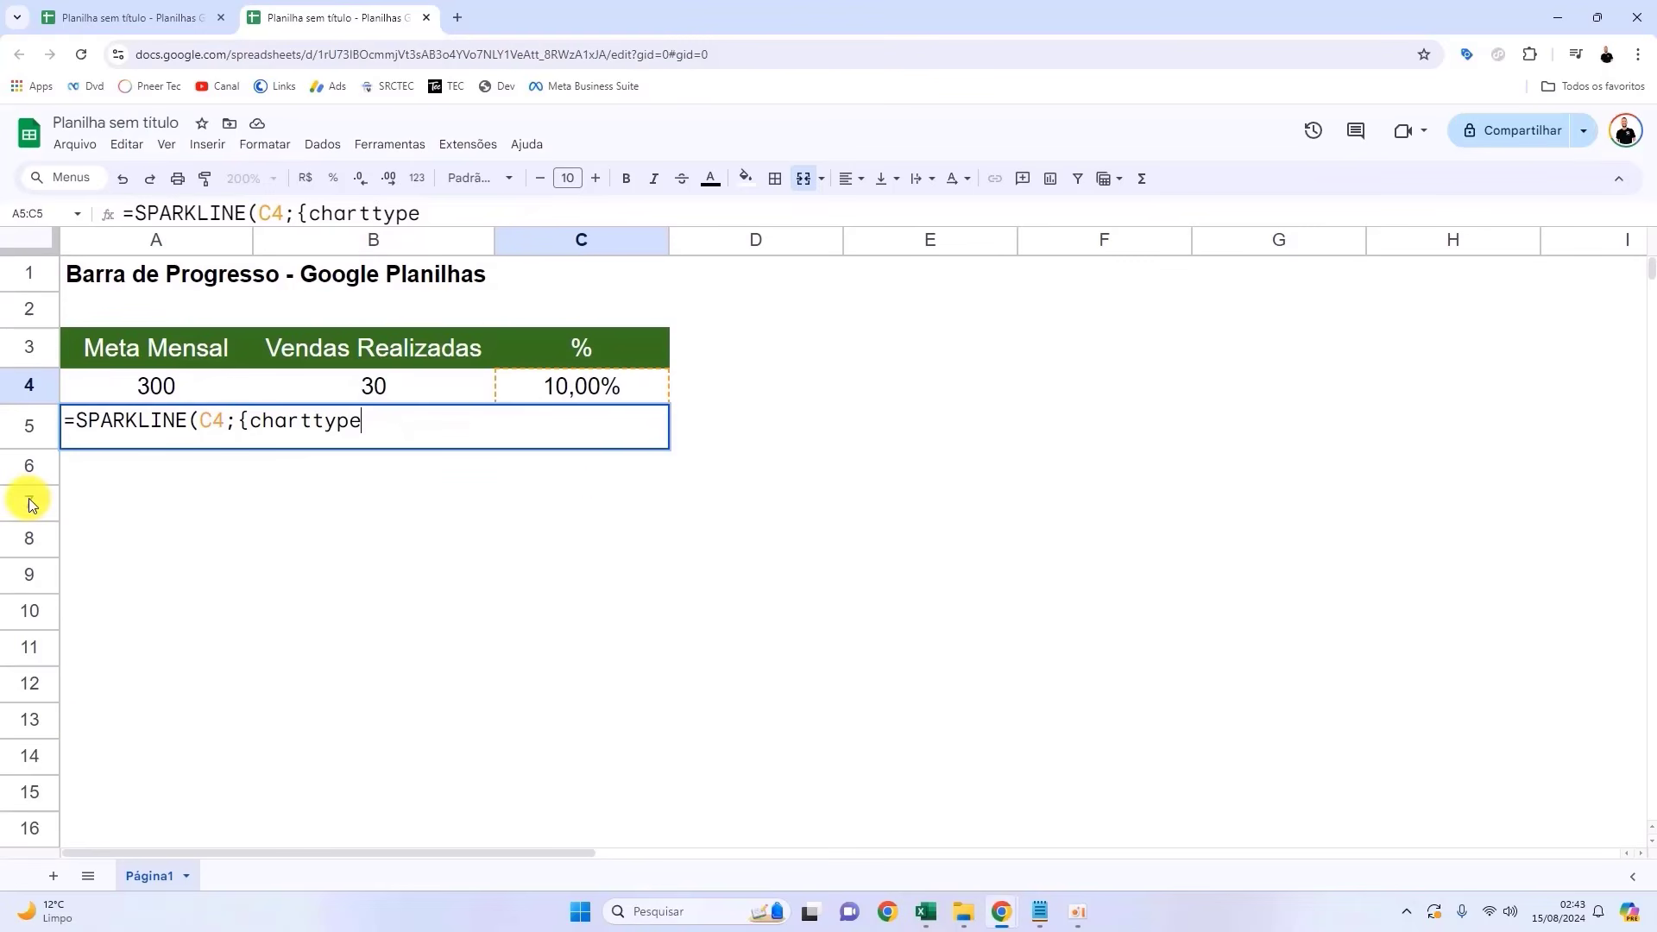
key(shift+Left)
key(shift+Left)
key(shift+Left)
key(shift+Left)
key(shift+Left)
key(shift+Left)
key(shift+Left)
key(shift+Left)
key(shift+Left)
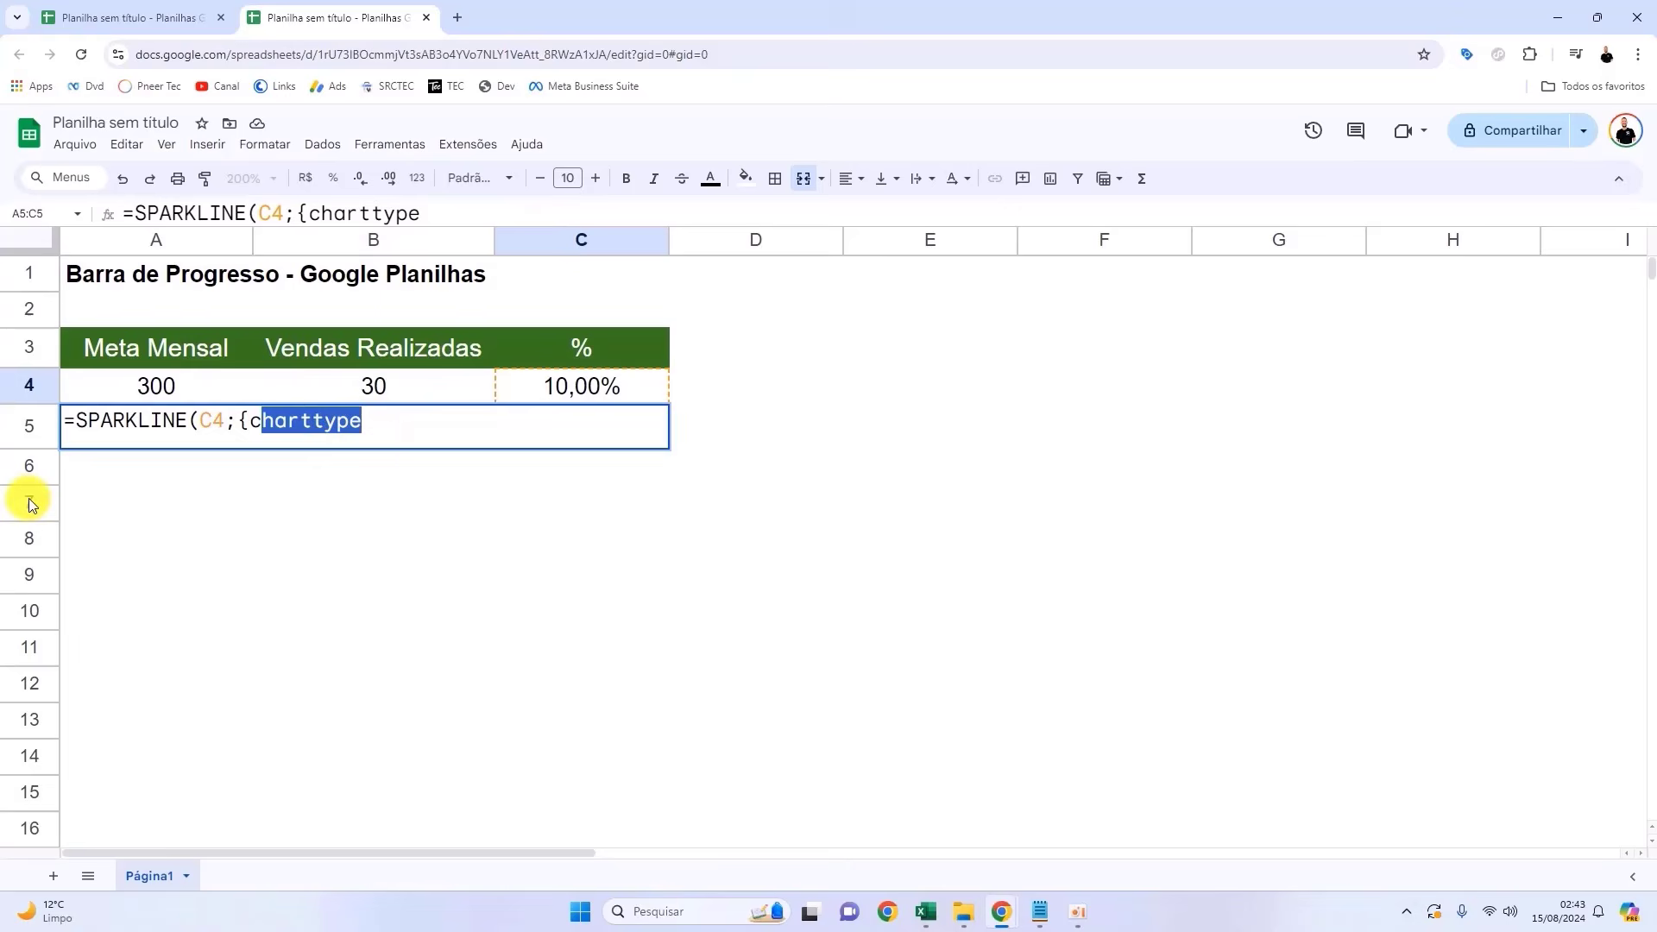
key(BackSpace)
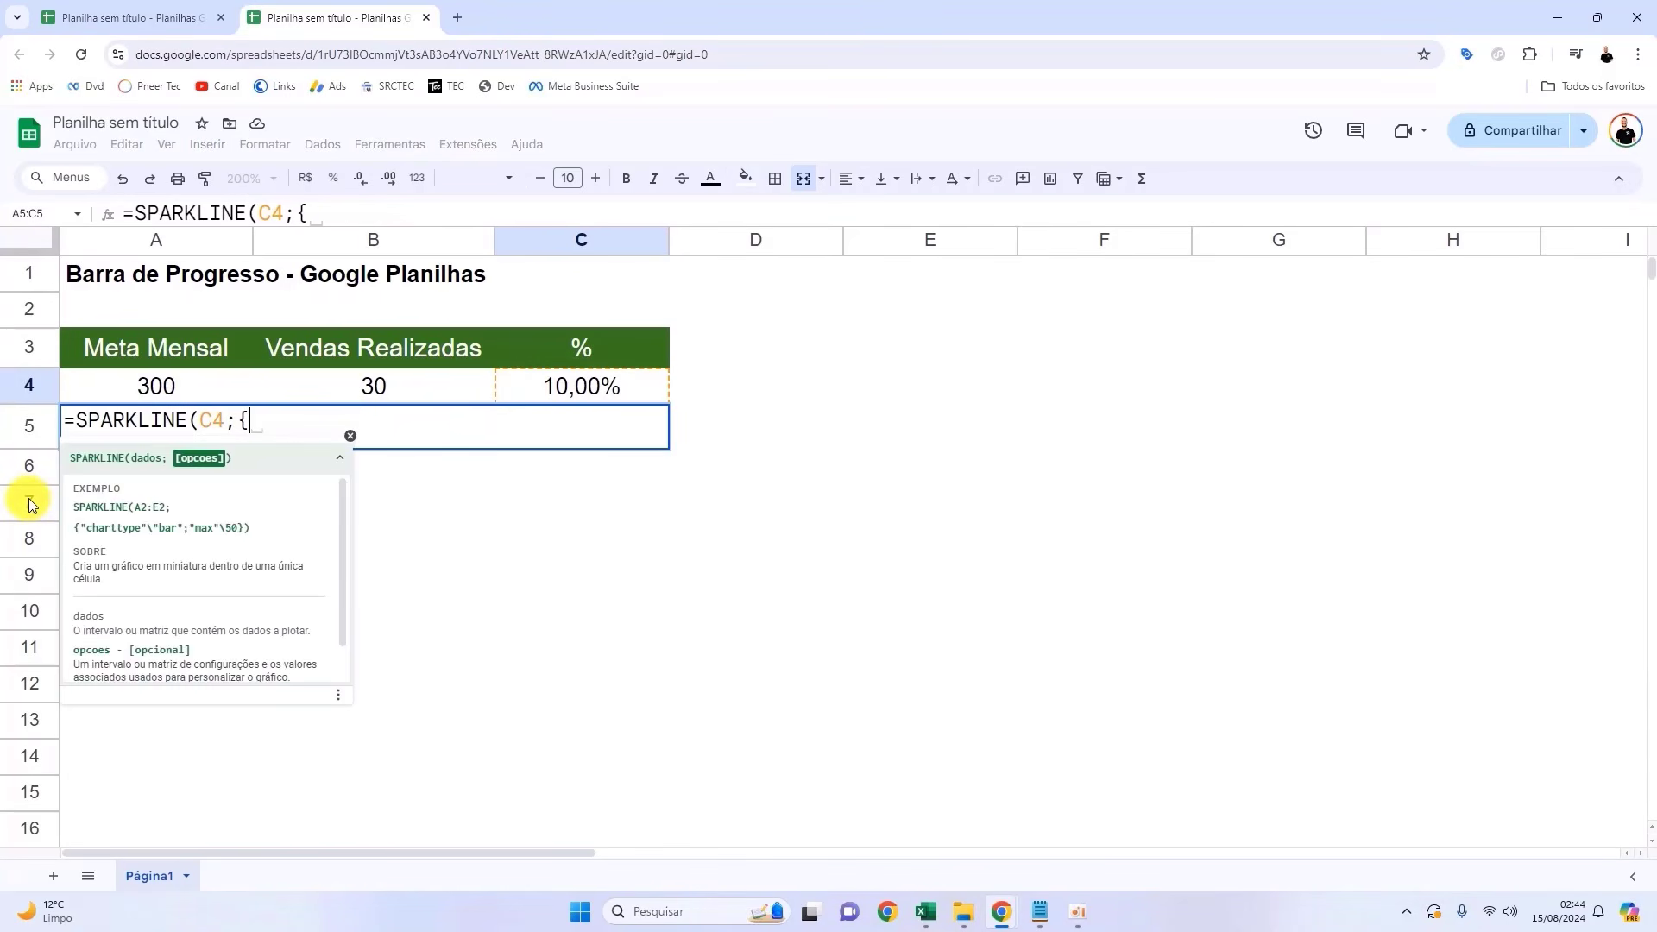
Step: Add the option "charttype"\"bar" to the SPARKLINE options array
text(")
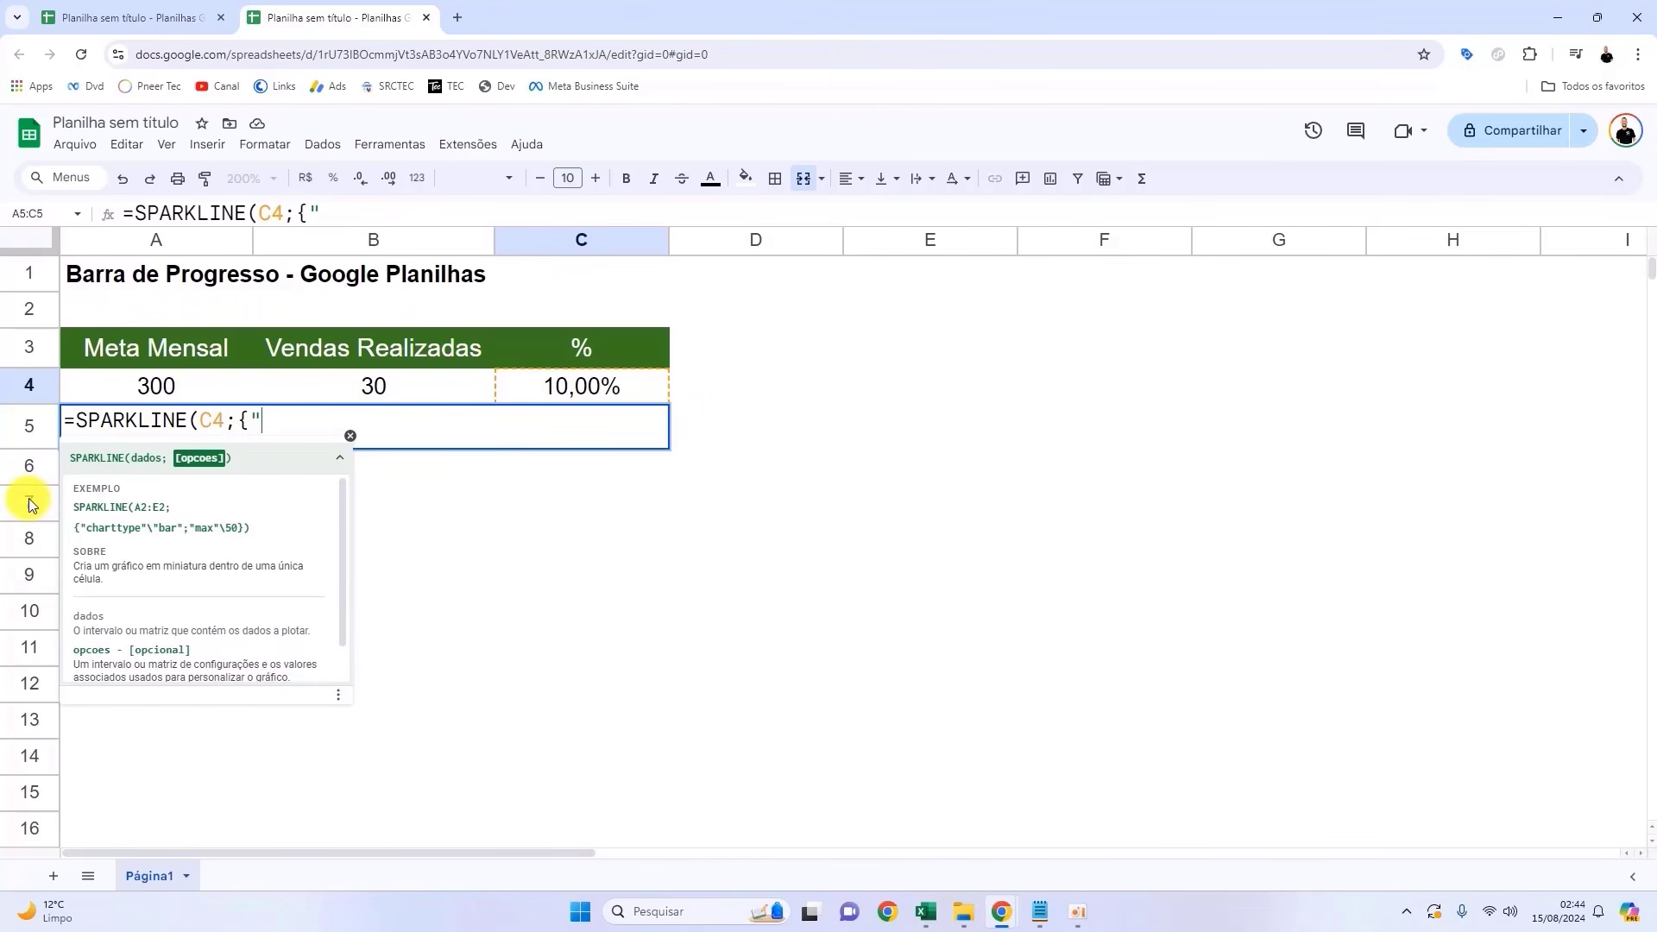
text(charttype)
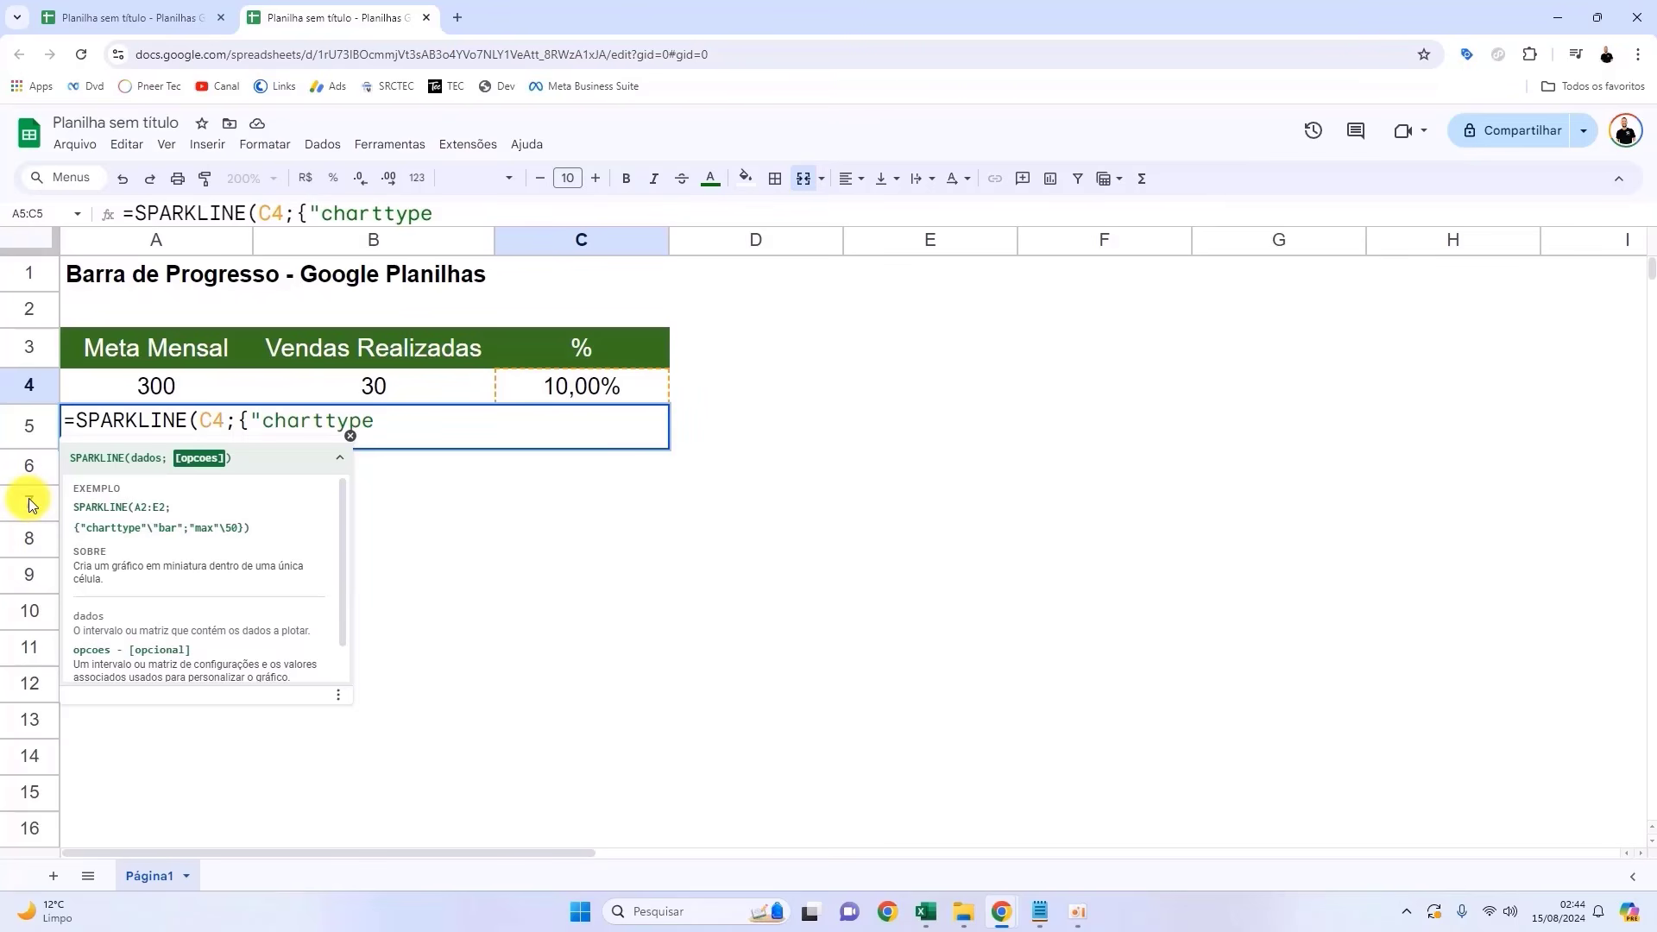
text(")
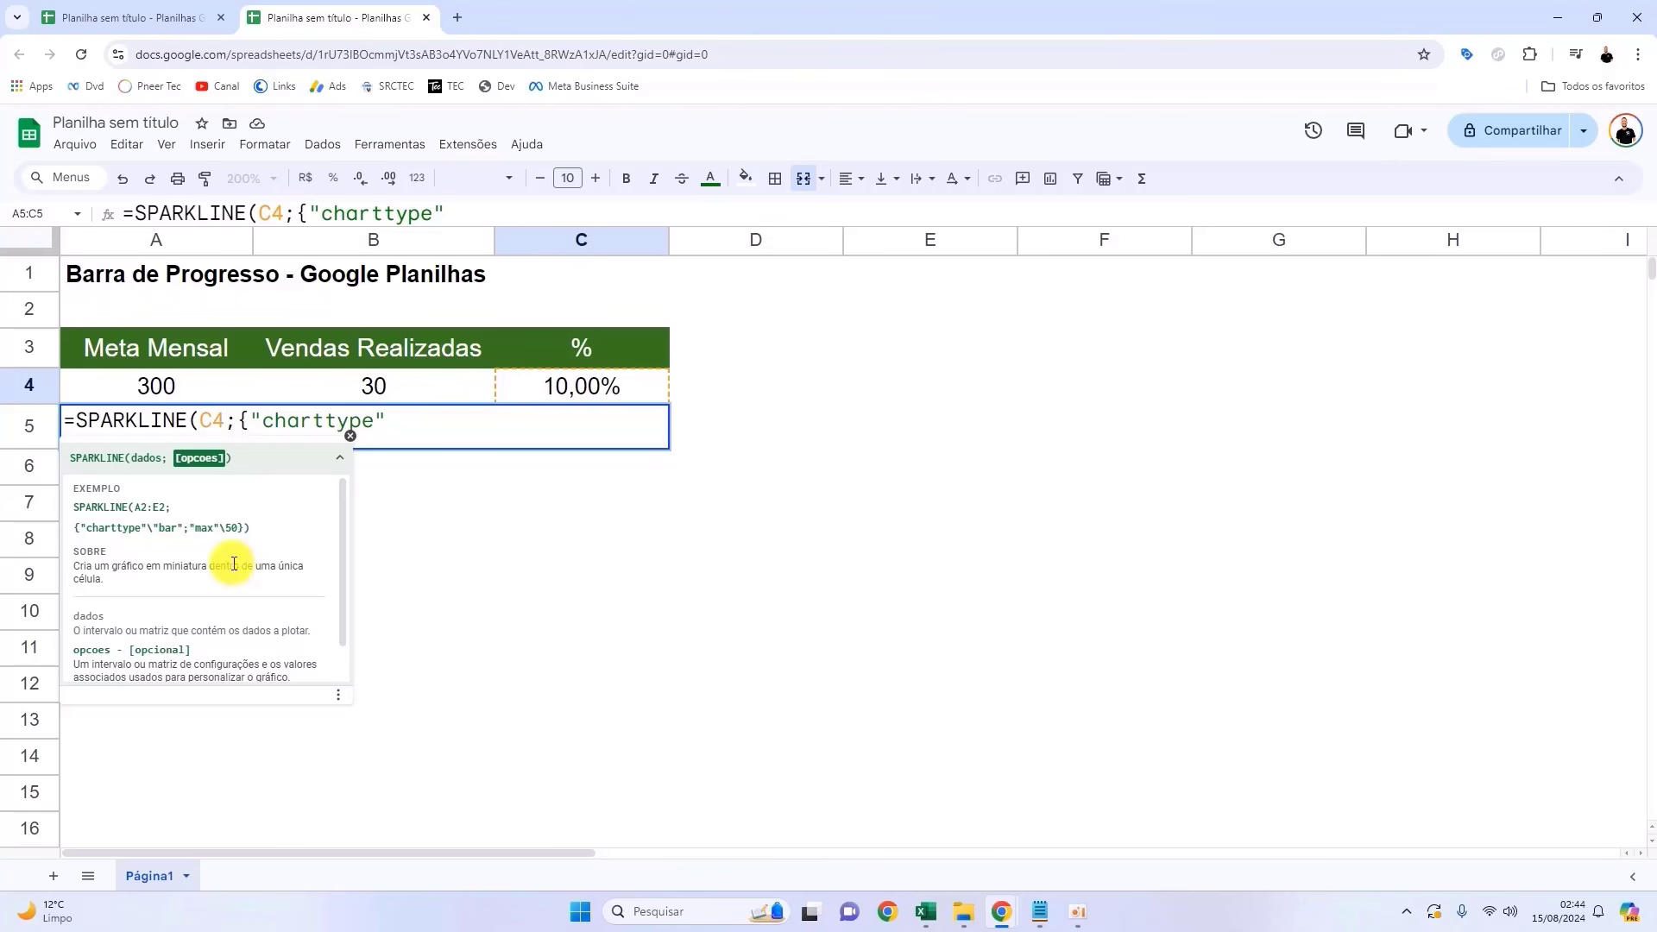
text(\)
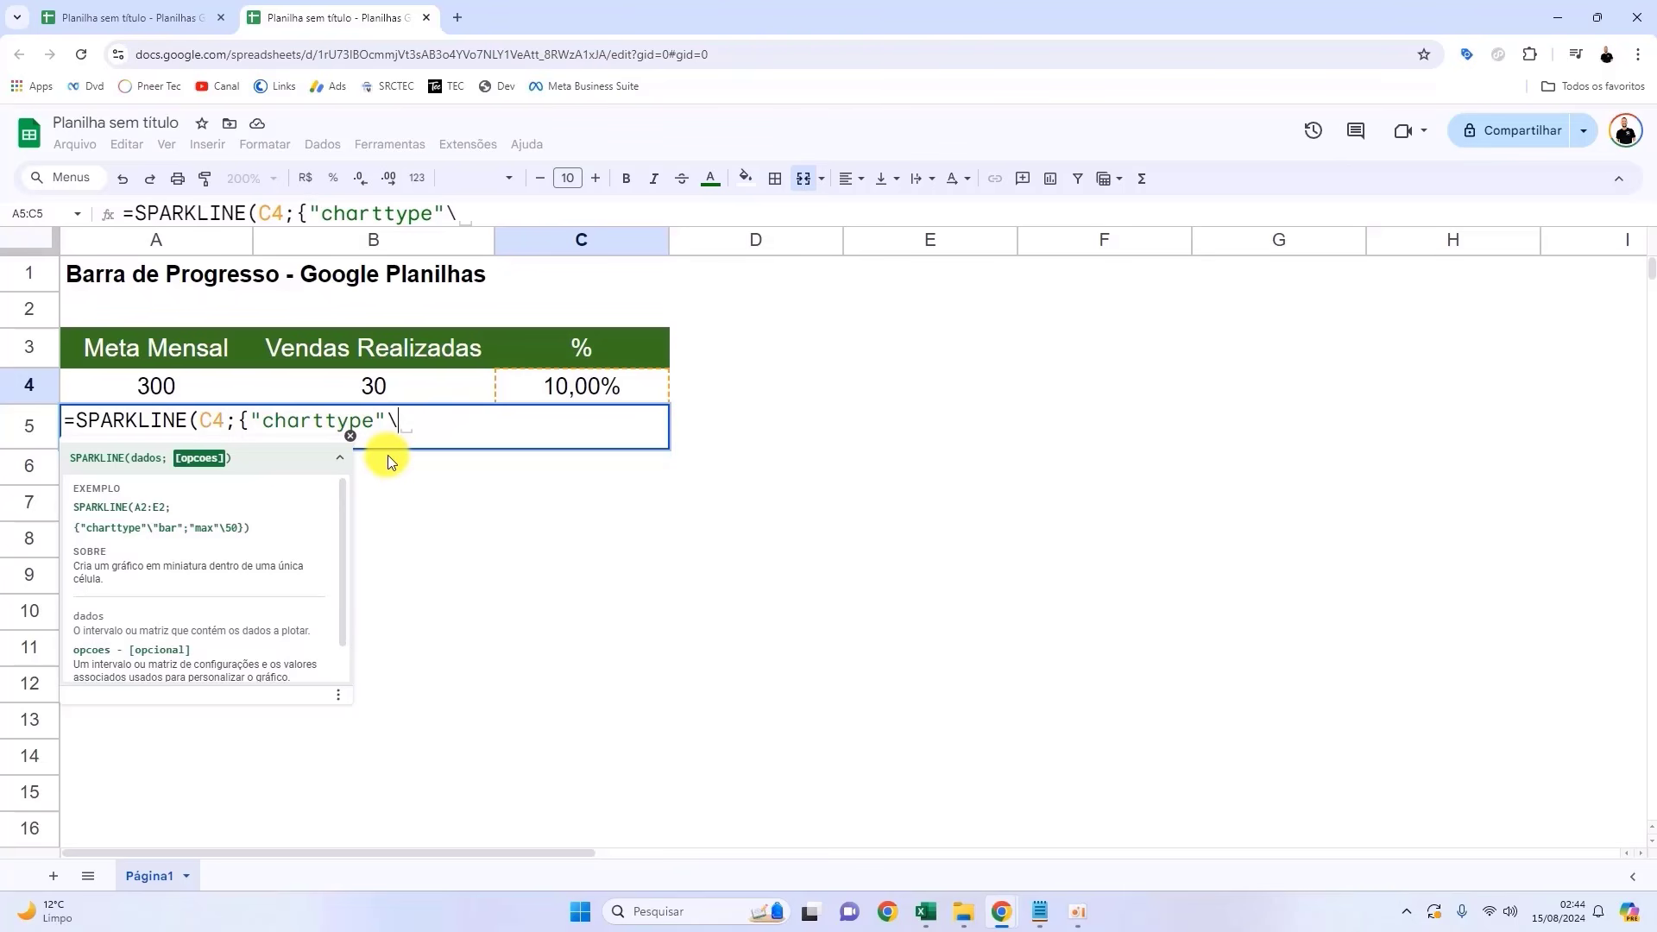
text("bar")
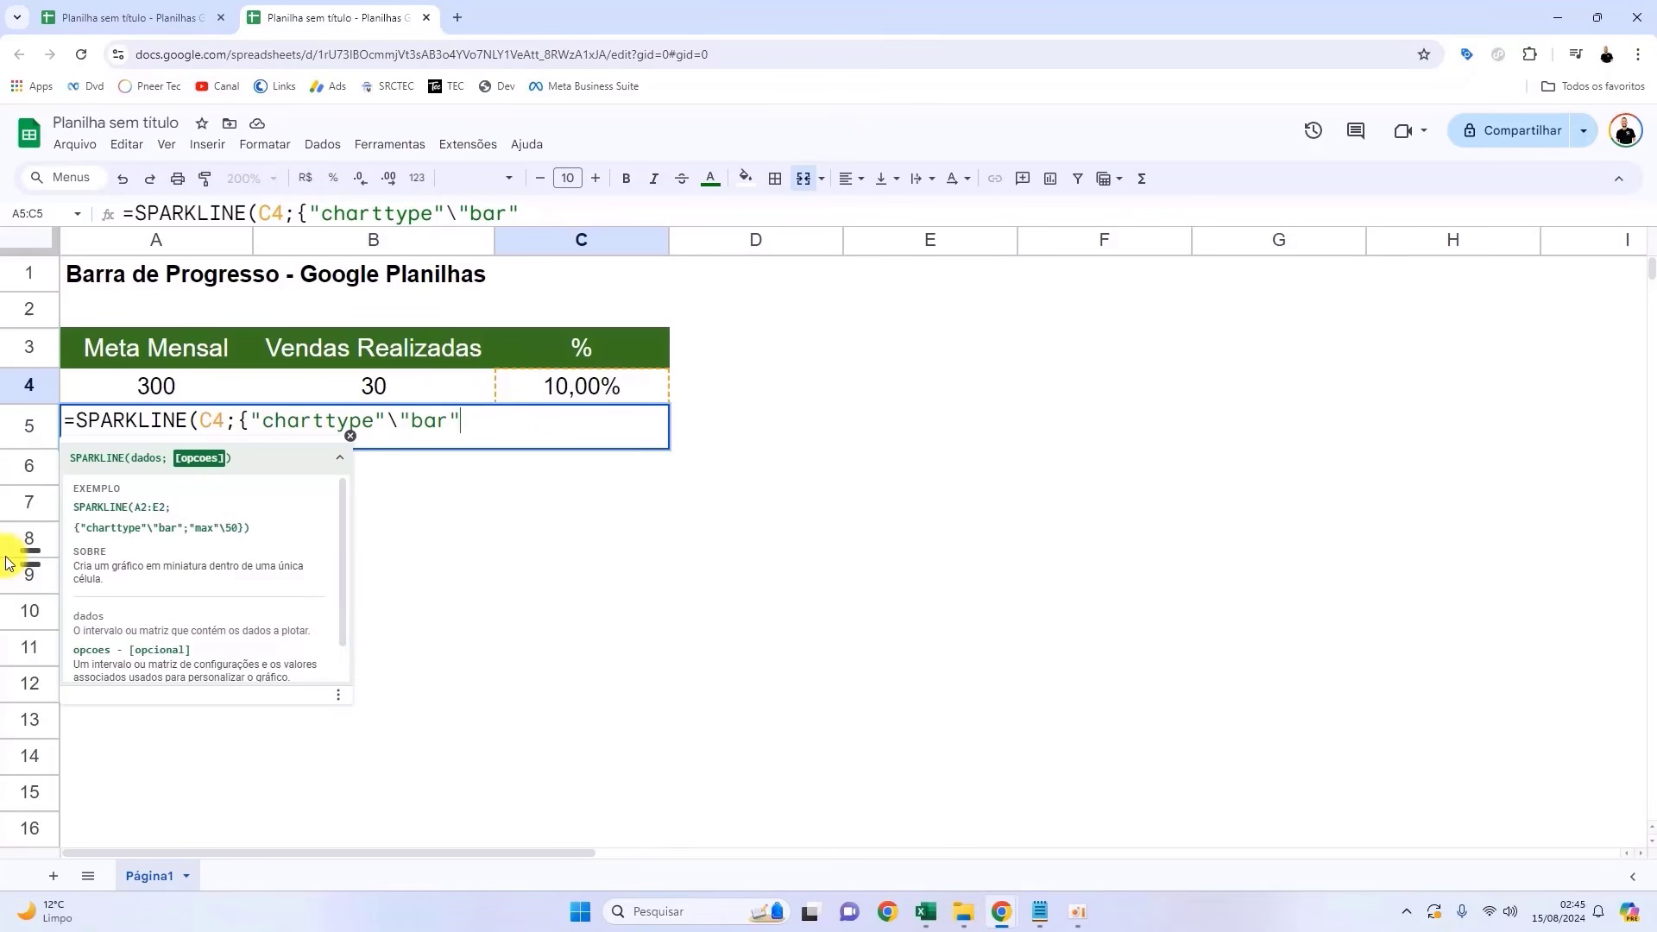
Step: Add the option ;"max"\1 after the bar chart type, close the array and parenthesis, and commit the SPARKLINE formula
text(;)
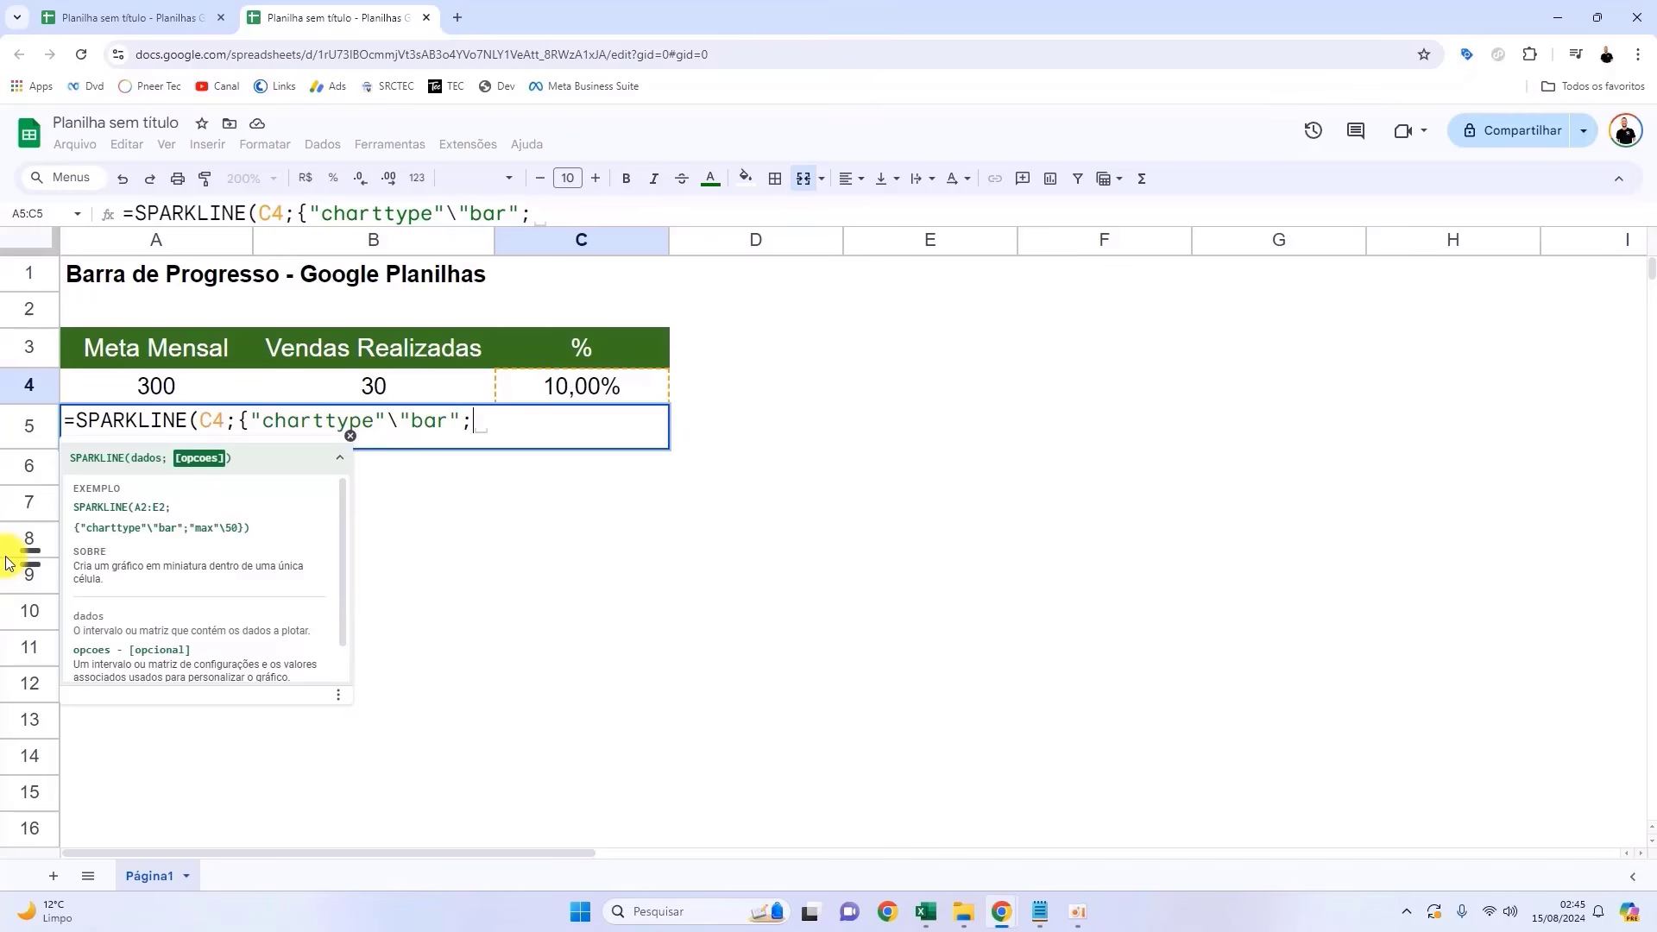
text(")
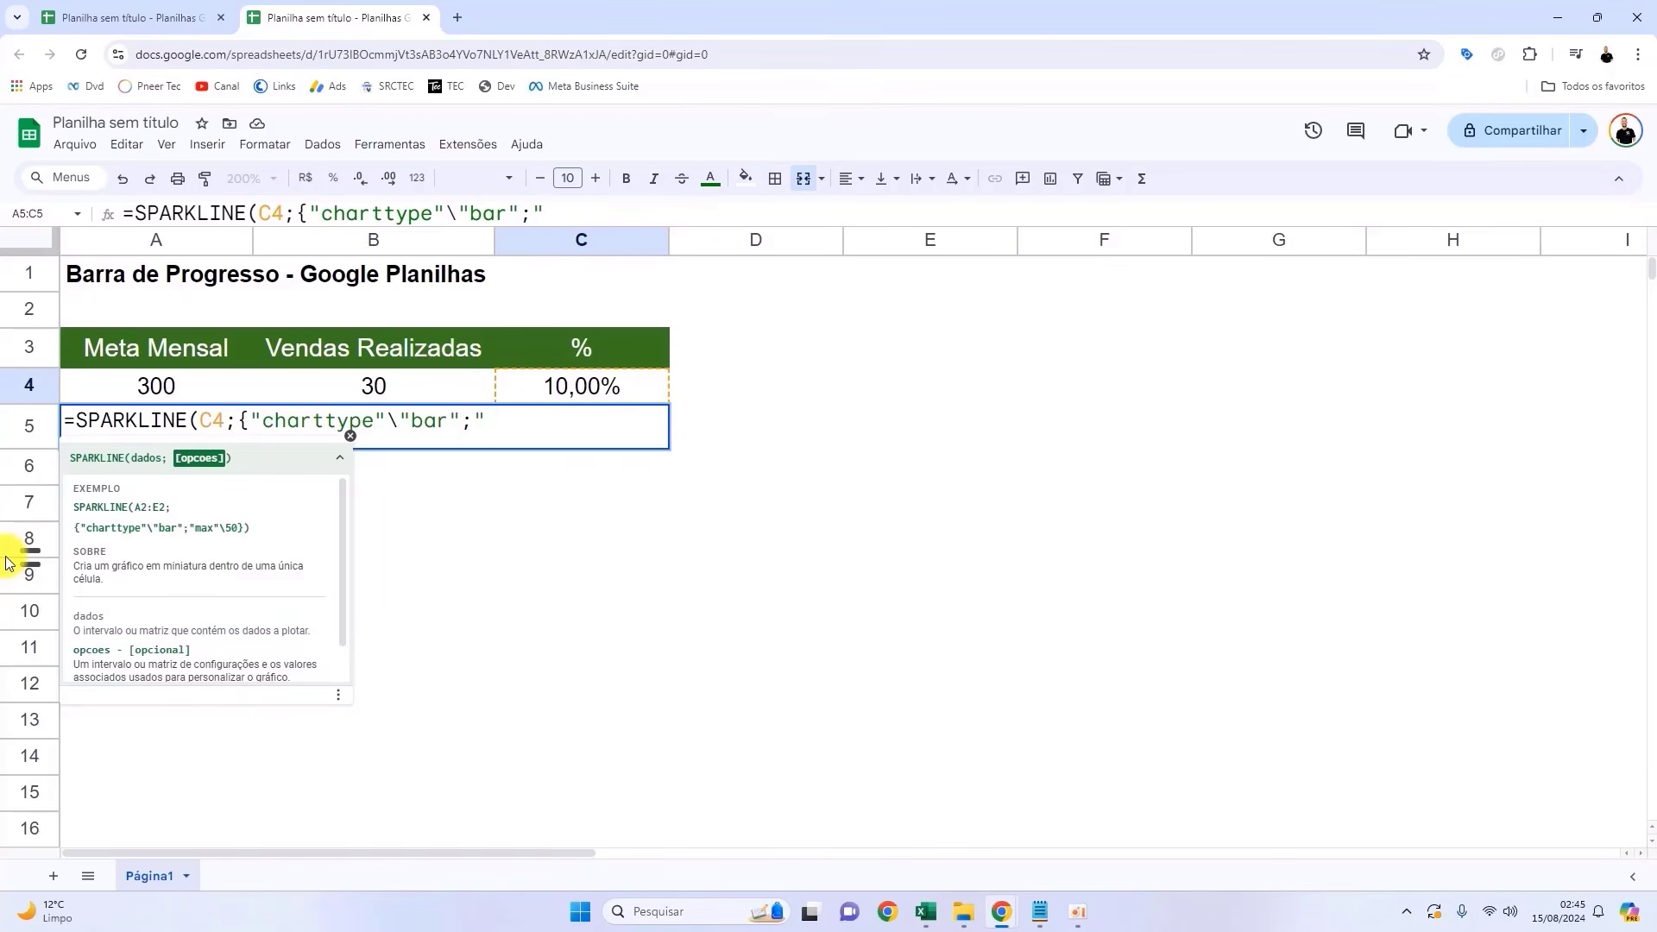
text(max")
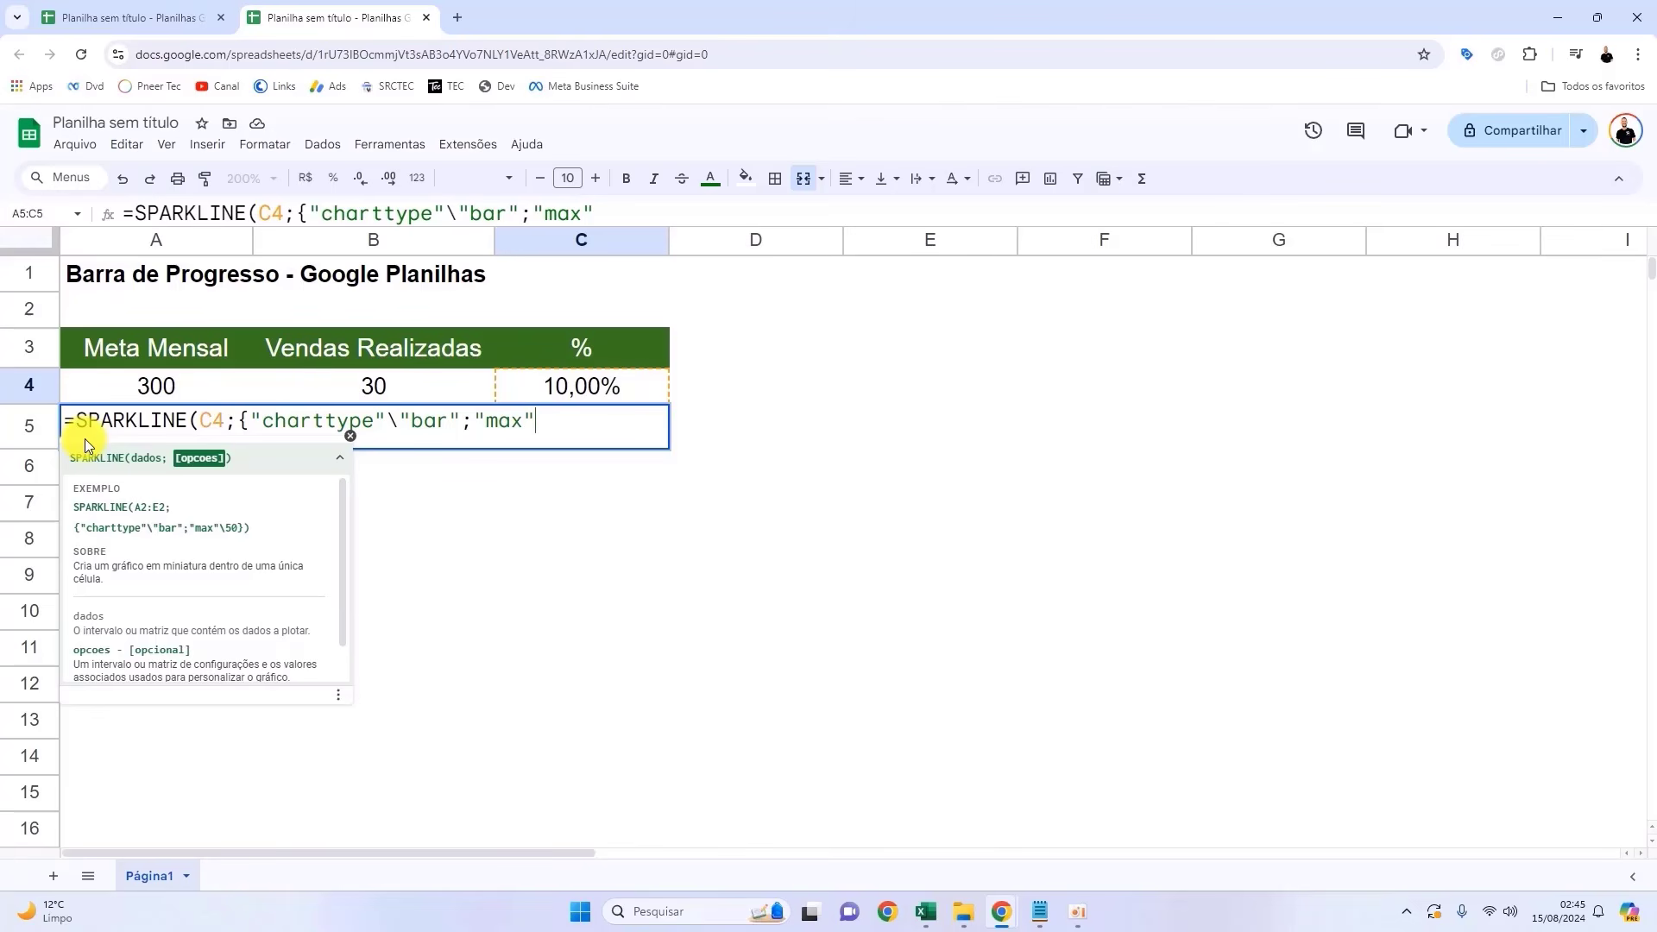
text(\1)
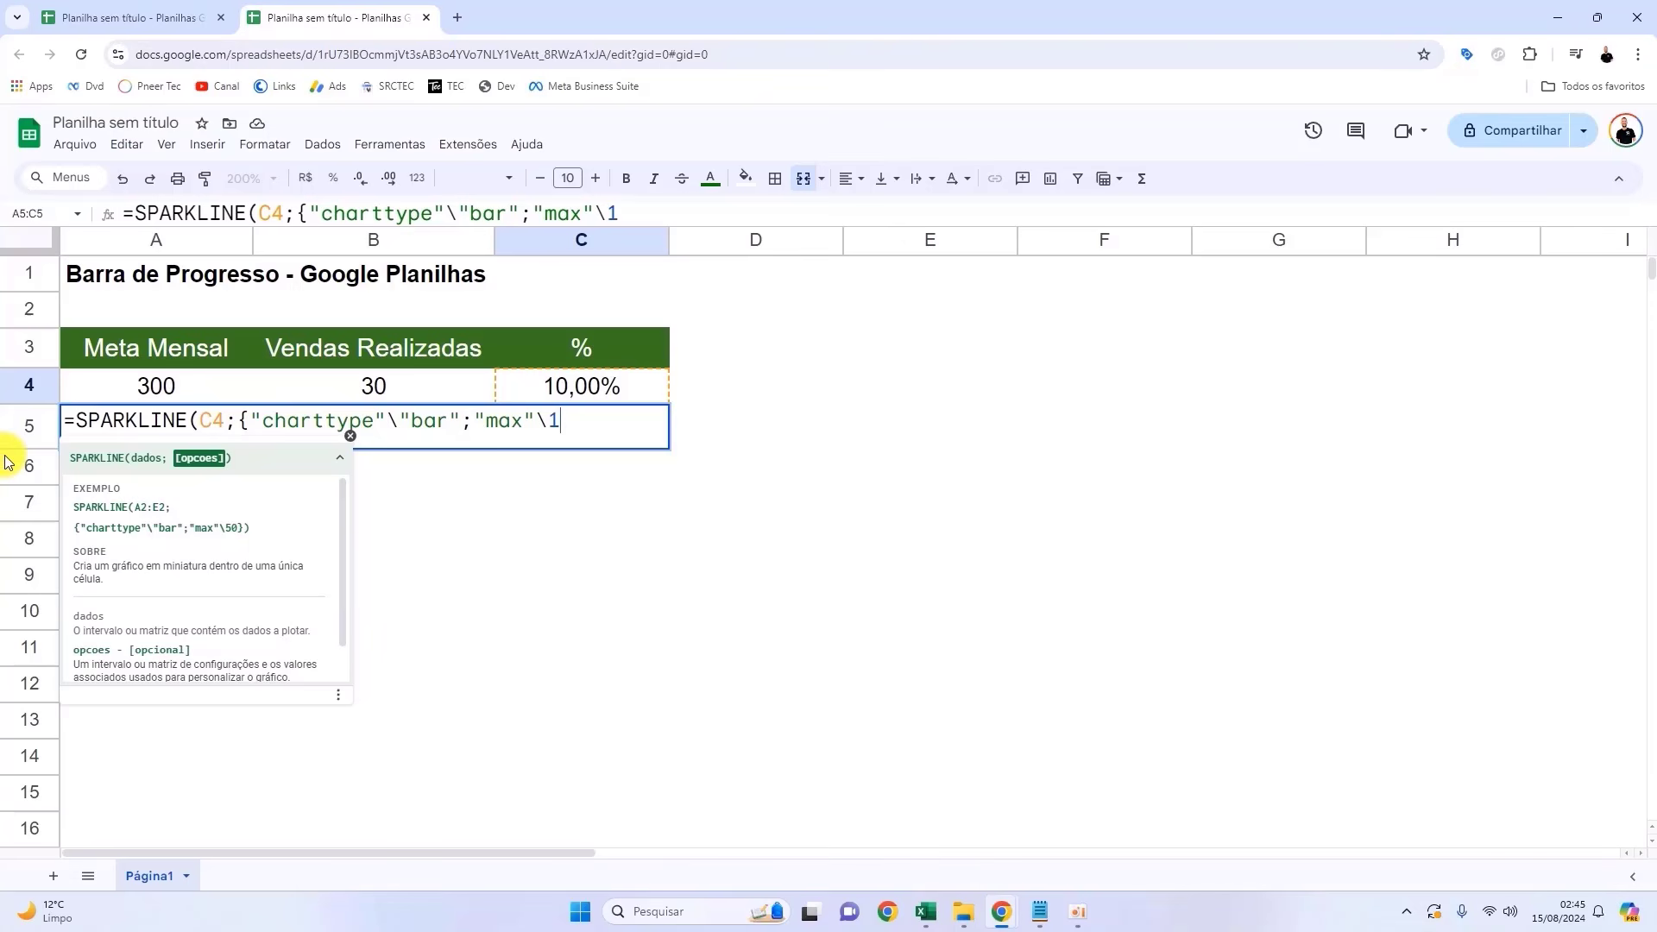
text(})
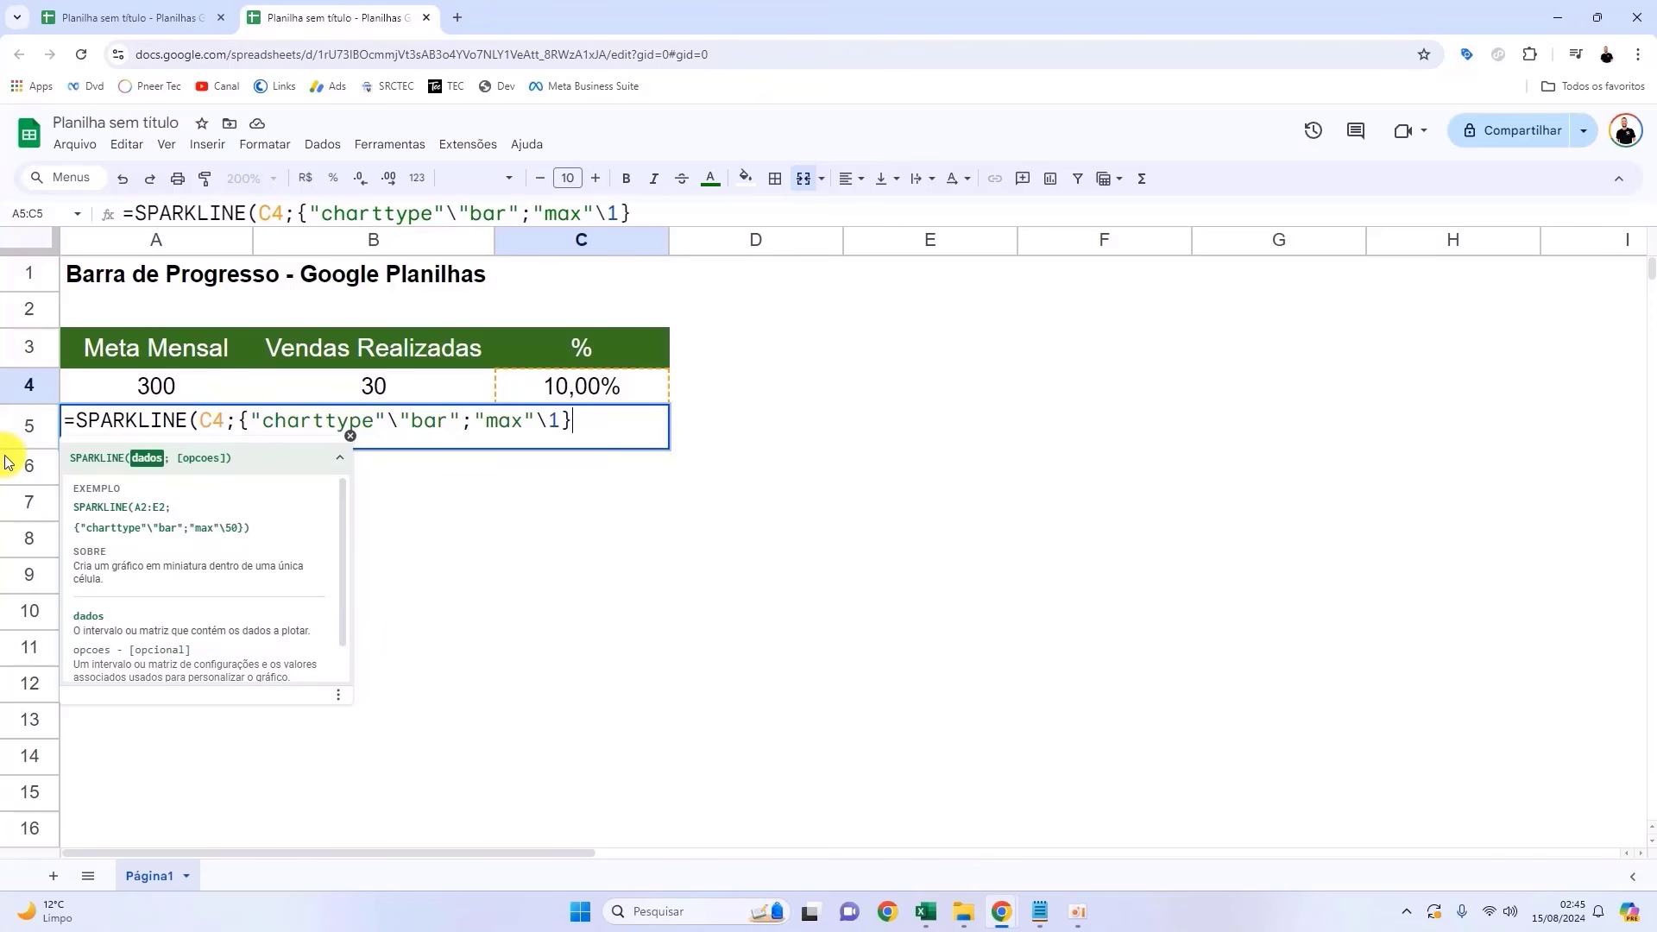
text())
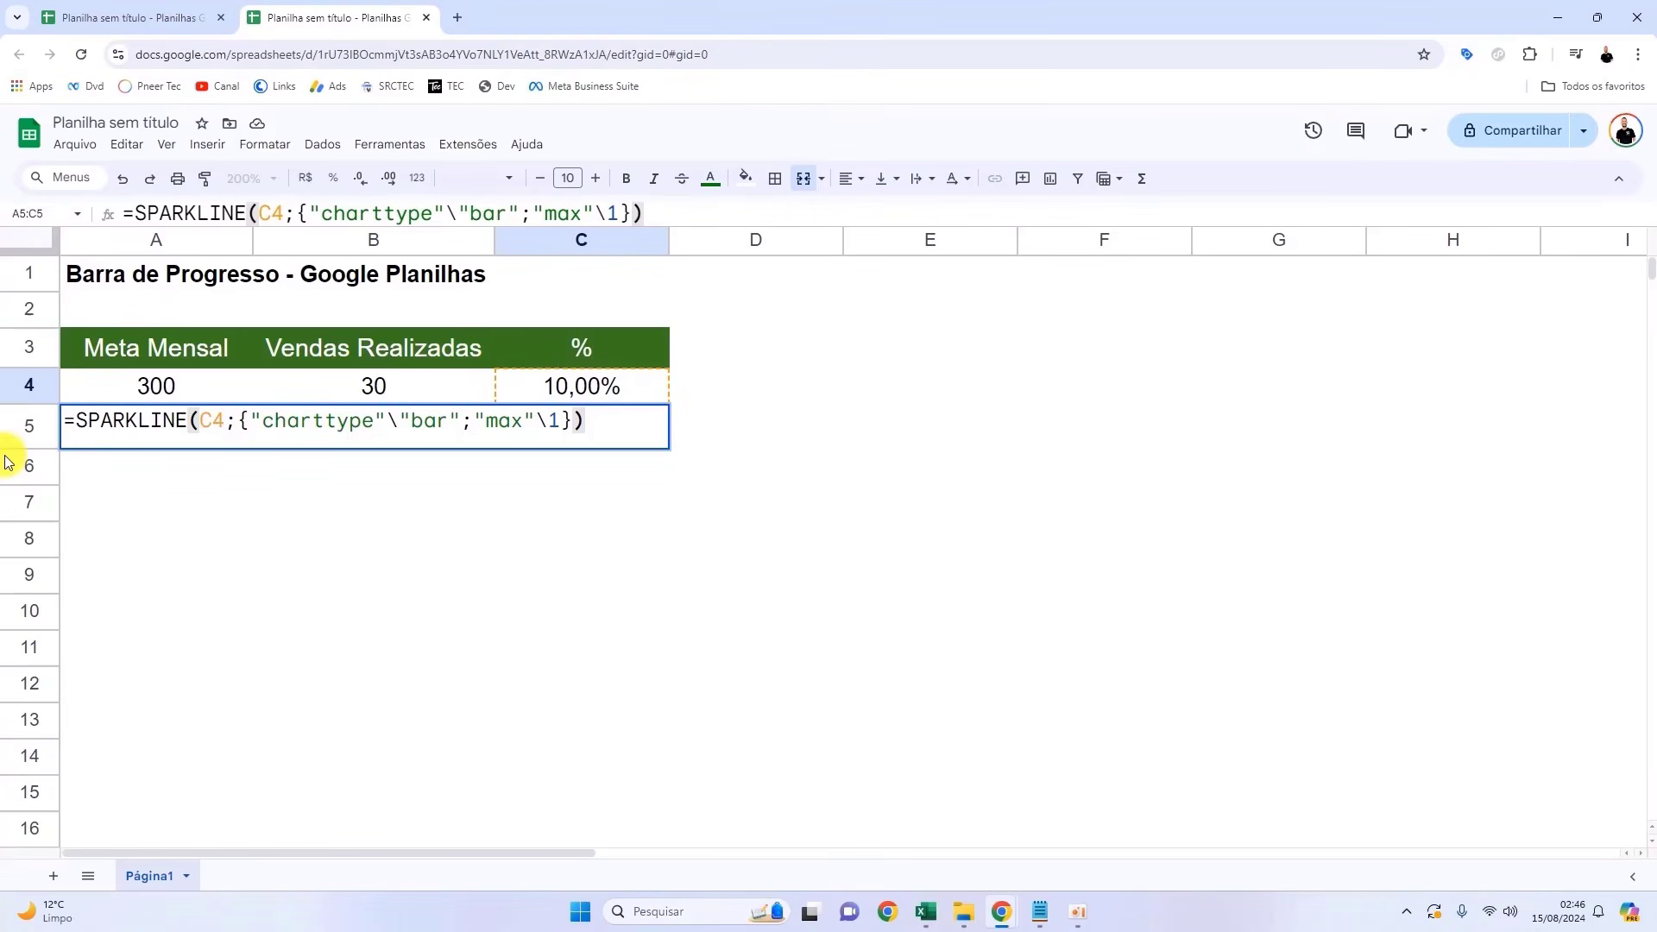
key(Return)
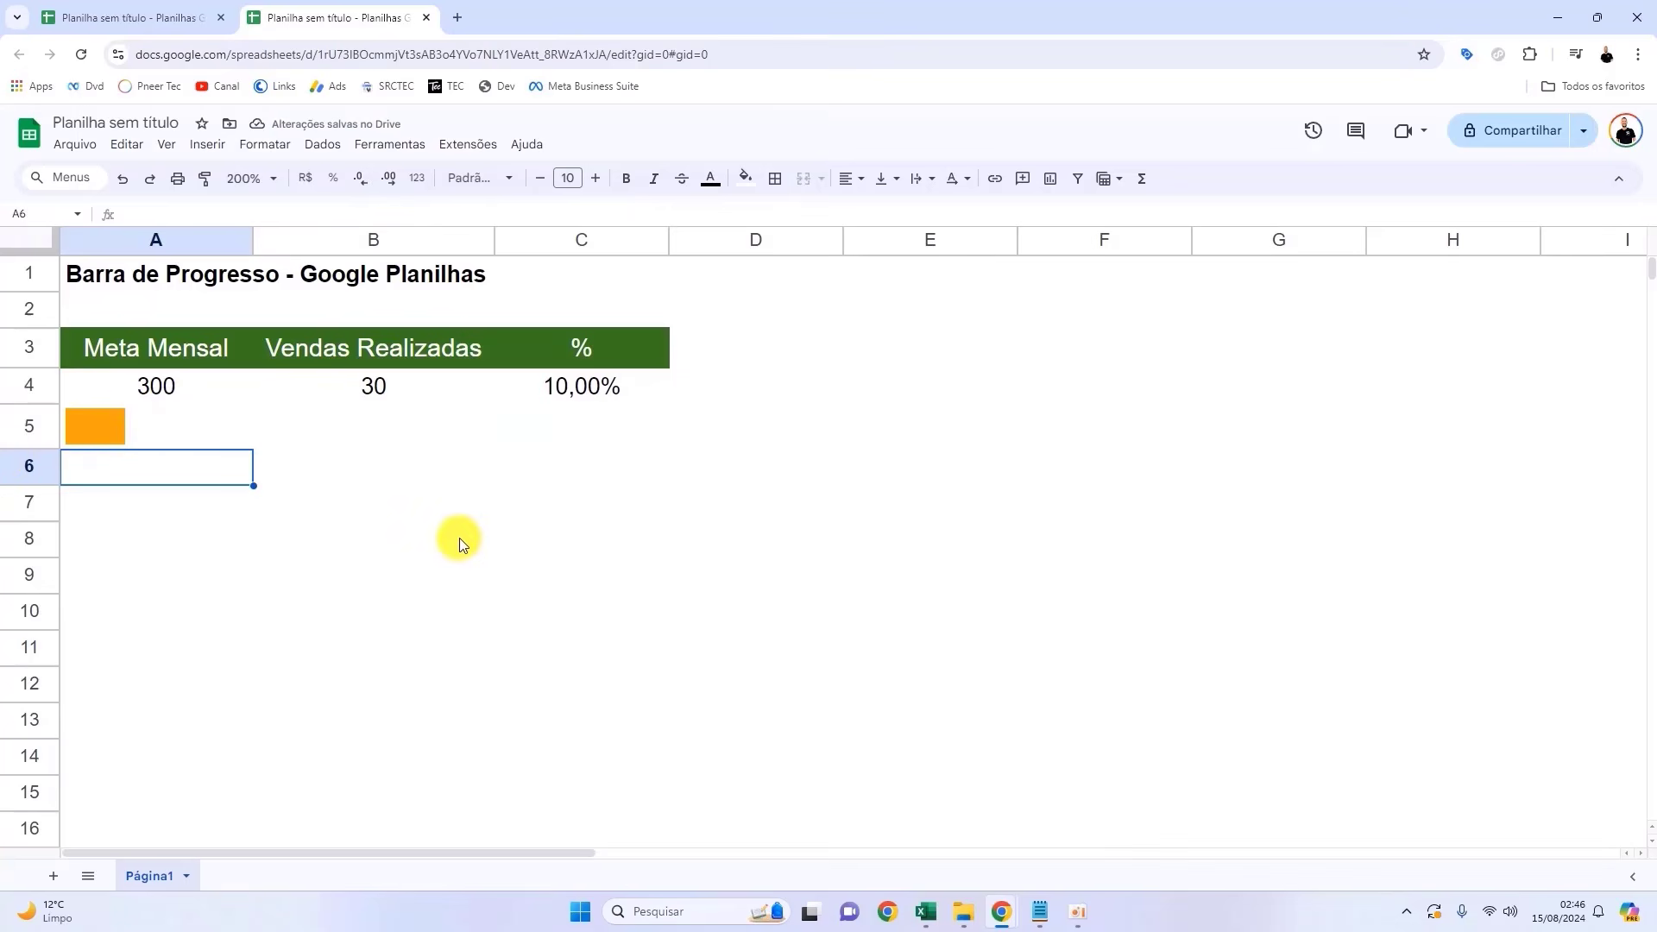
Step: Test the progress bar by setting Vendas Realizadas in cell B4 to 40 and then to 150
click(381, 388)
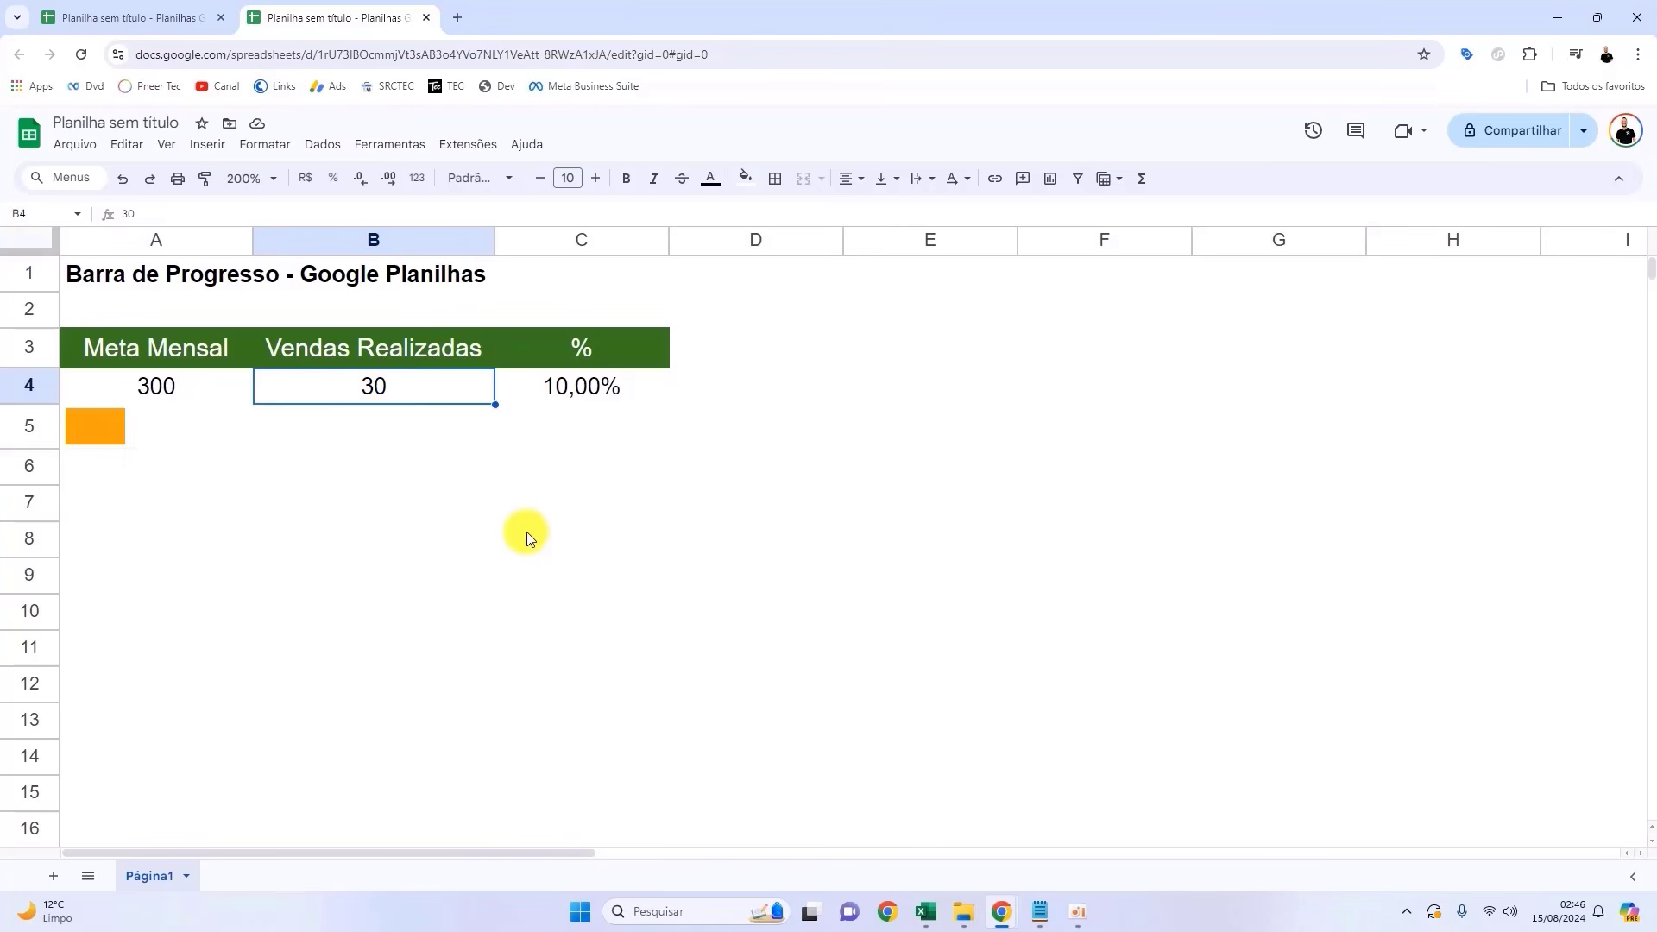
text(40)
key(Return)
key(Up)
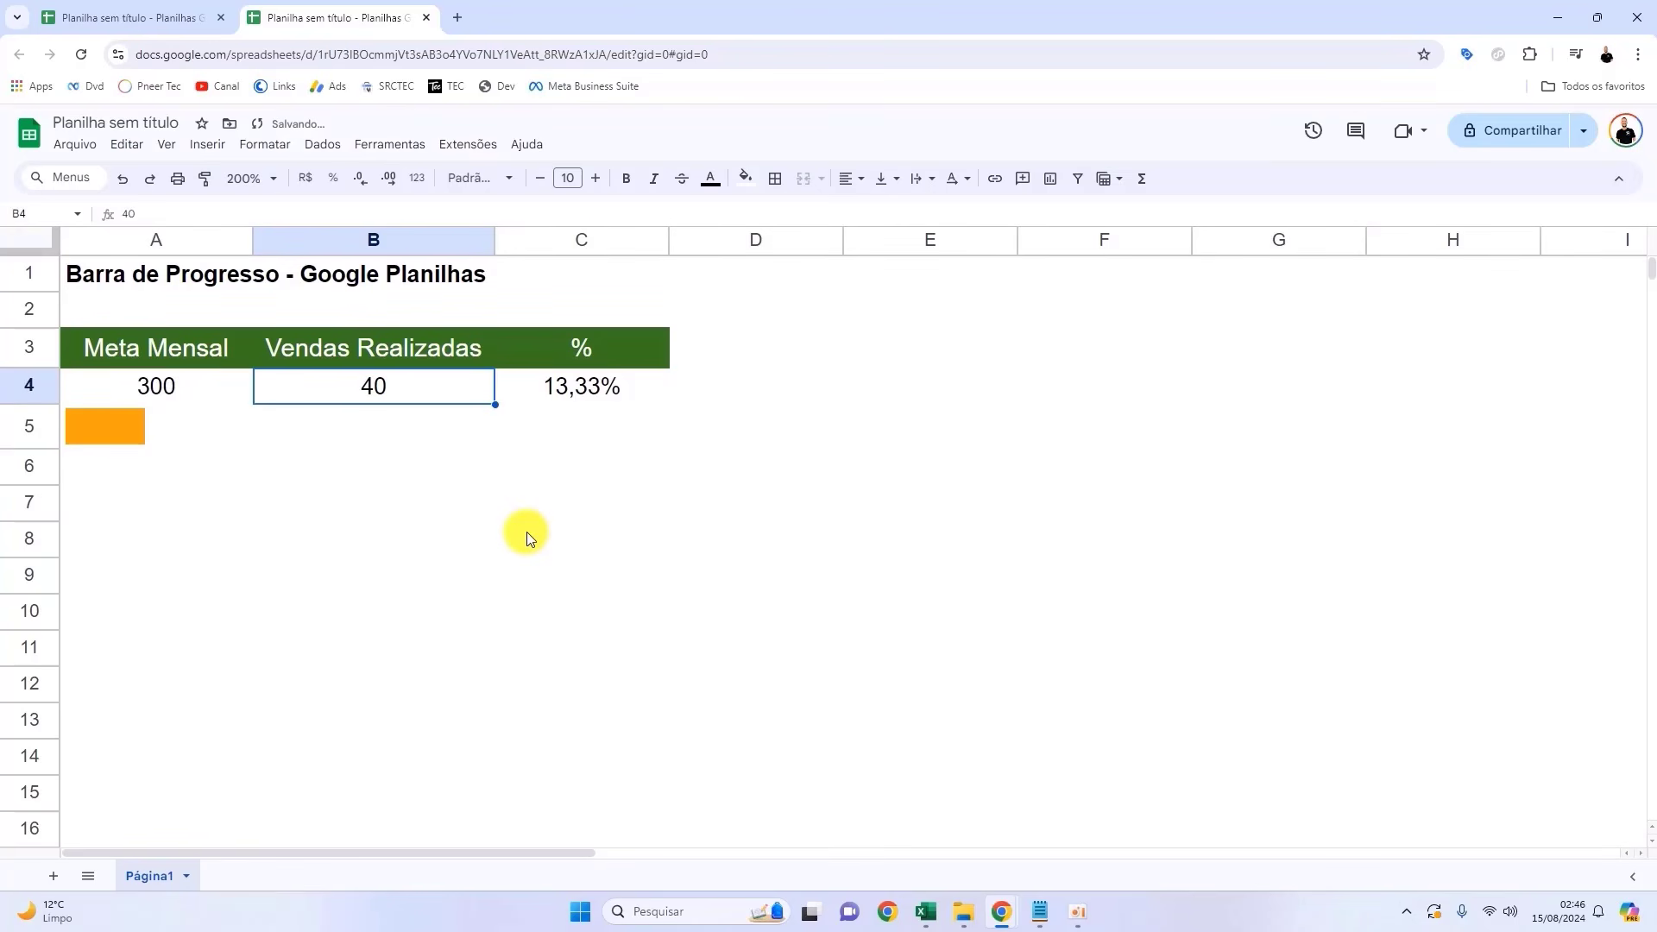
text(150)
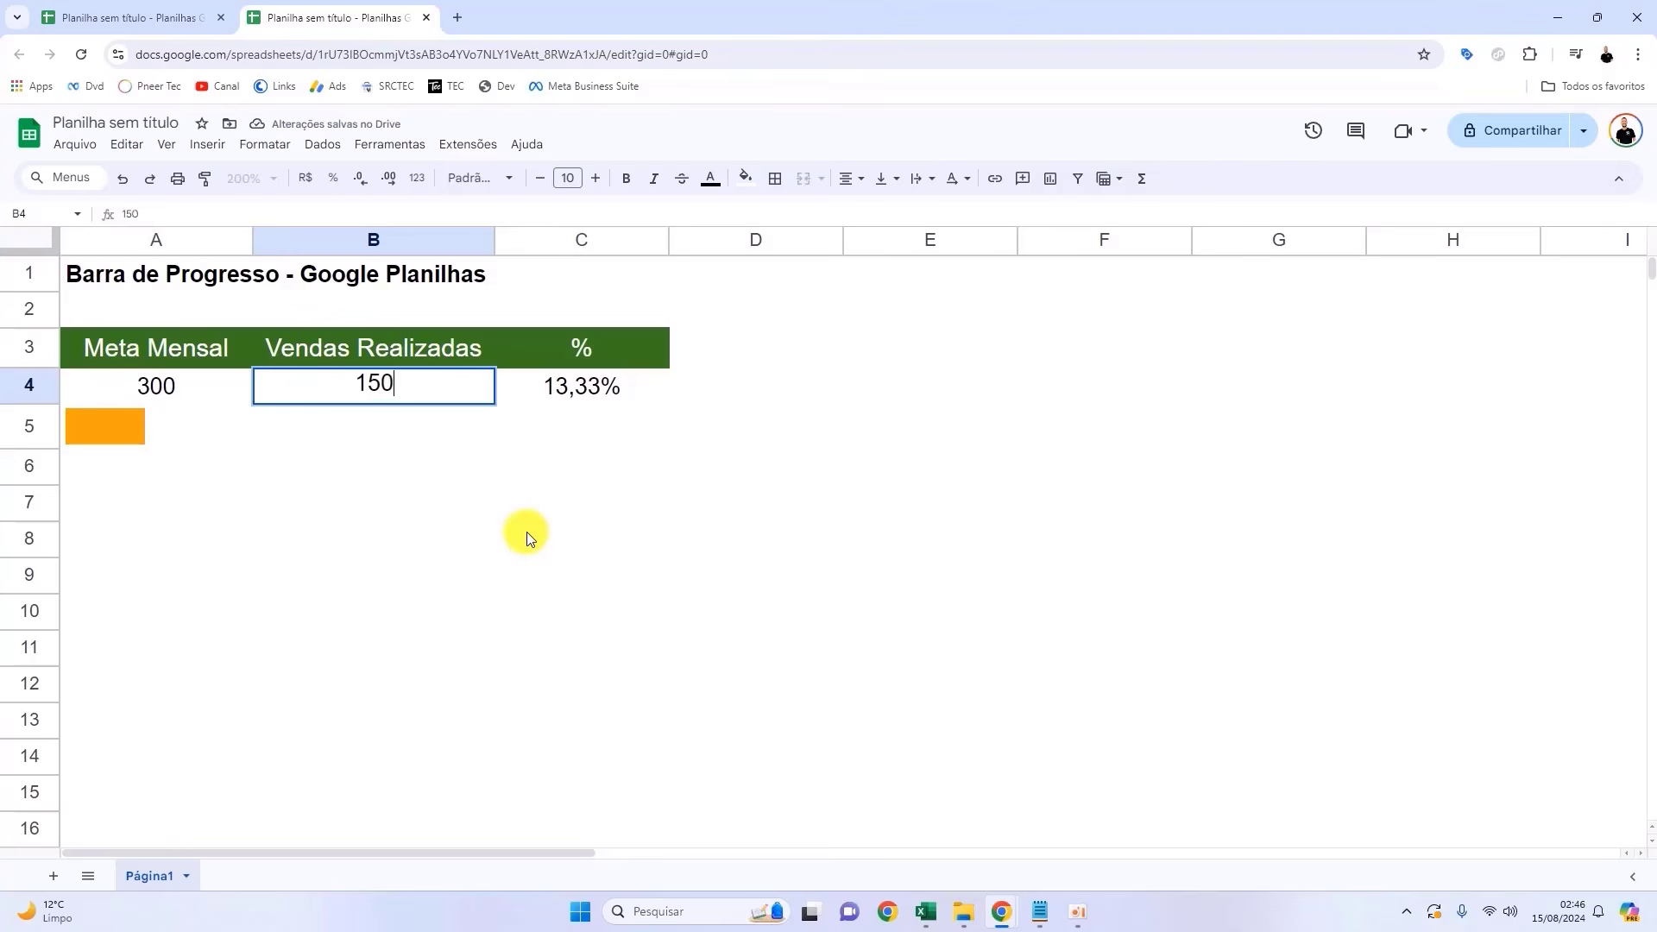
key(Return)
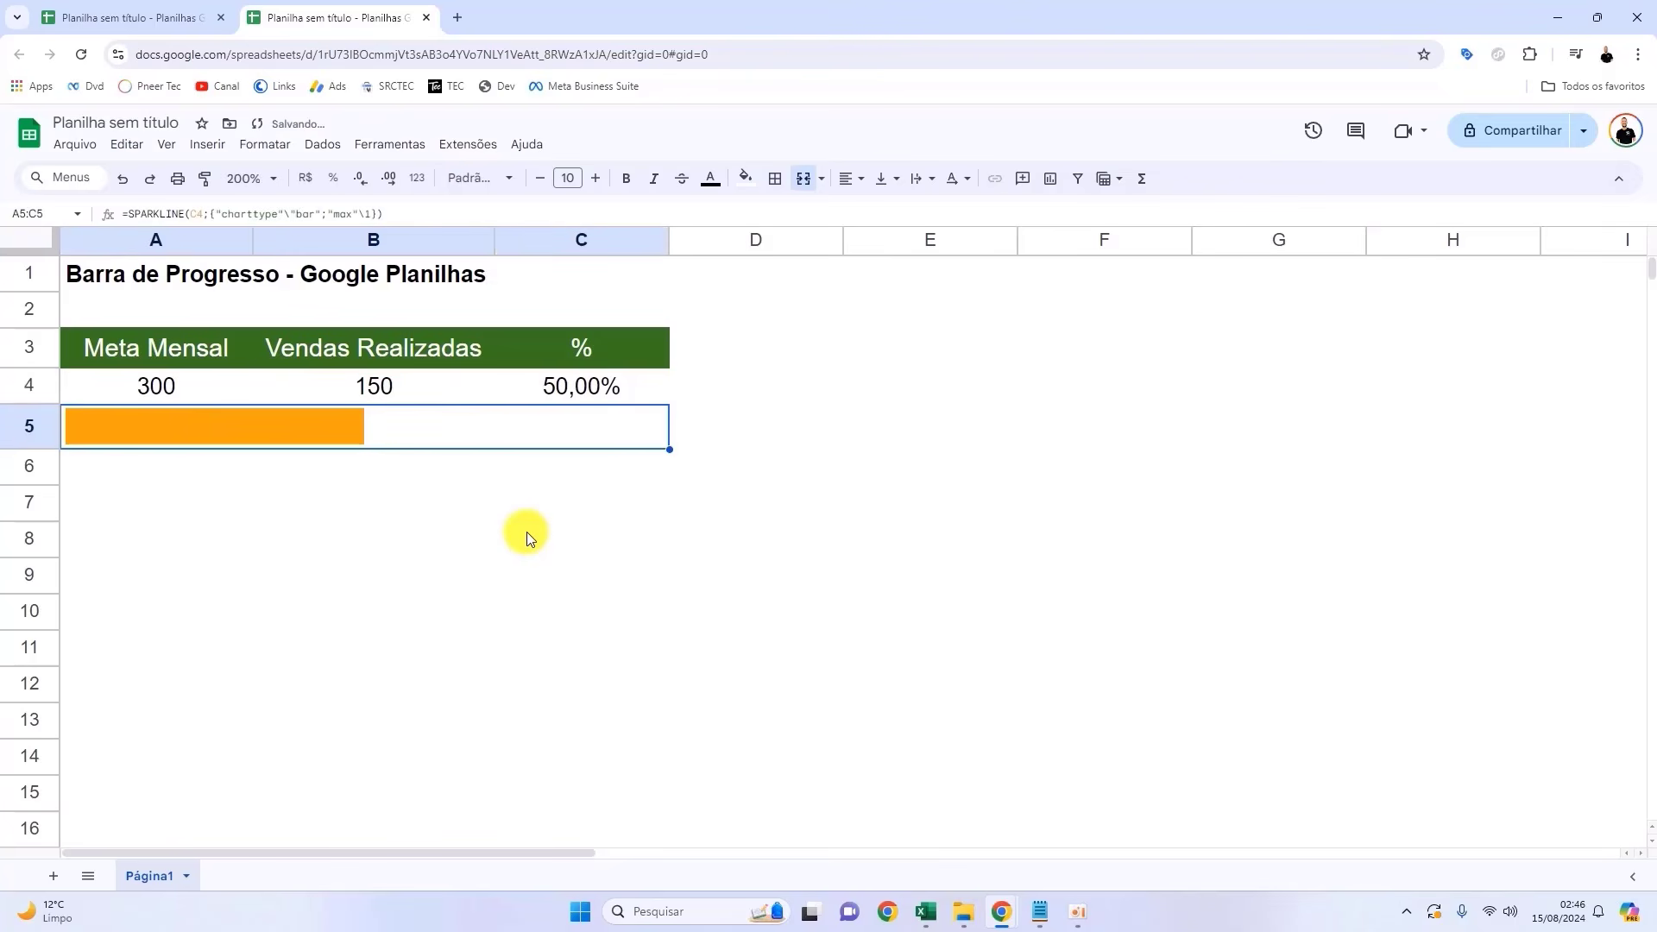
Step: Test the progress bar with higher Vendas Realizadas values in cell B4, first 190 and then 290
key(Up)
text(190)
key(Return)
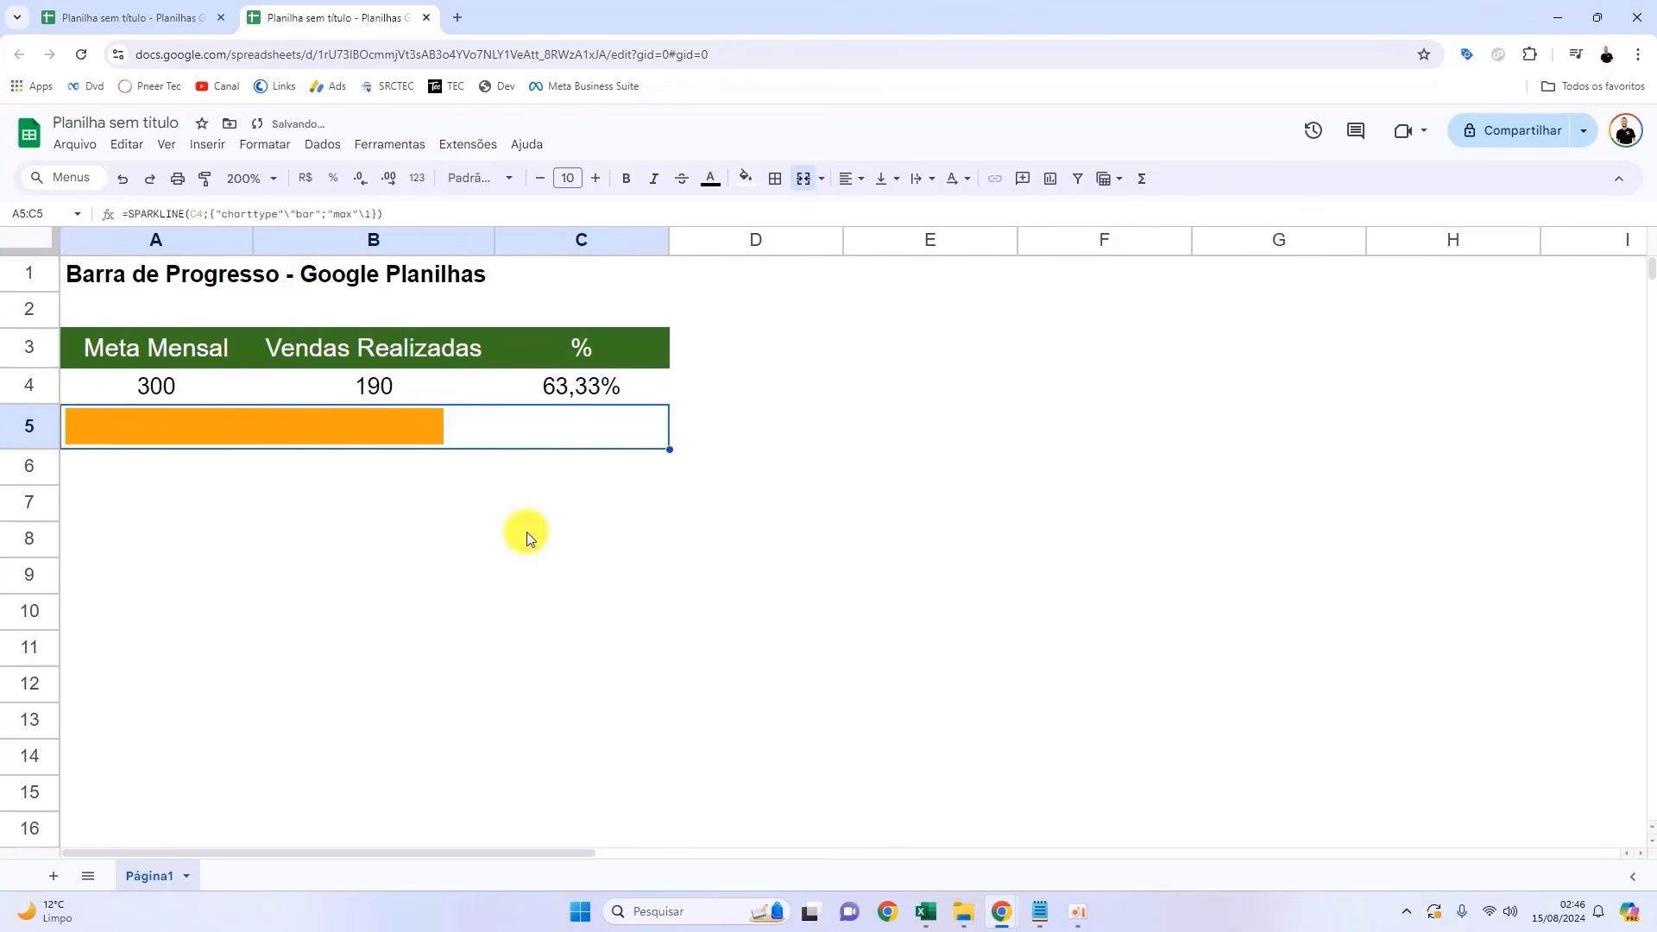
key(Up)
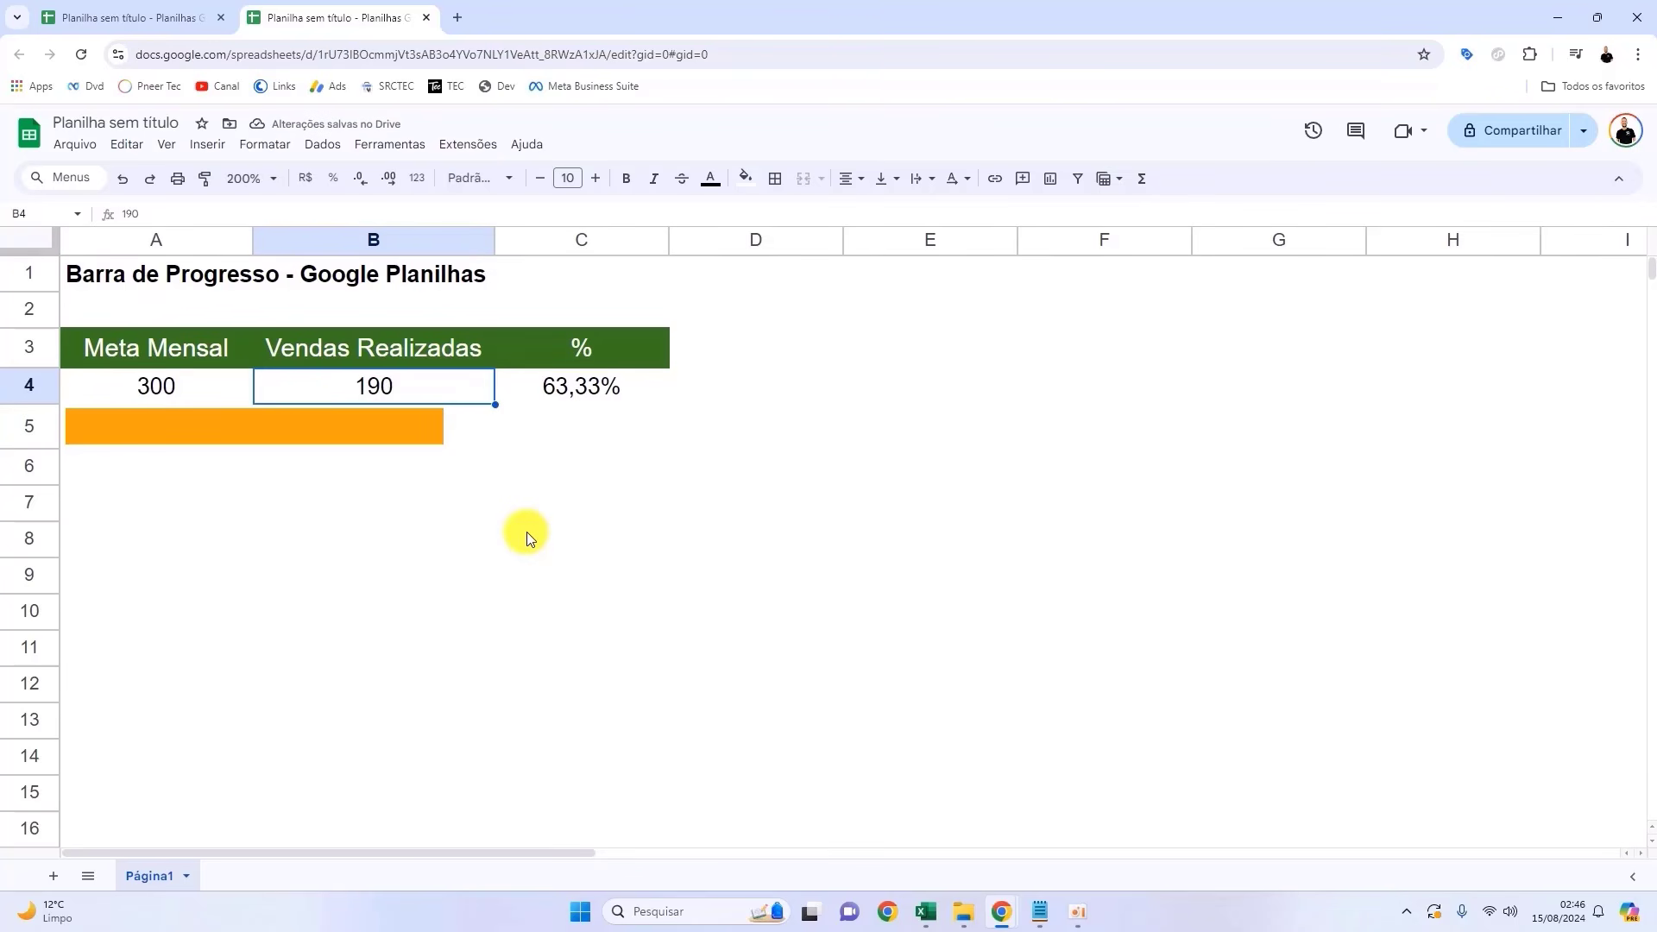
text(290)
key(Return)
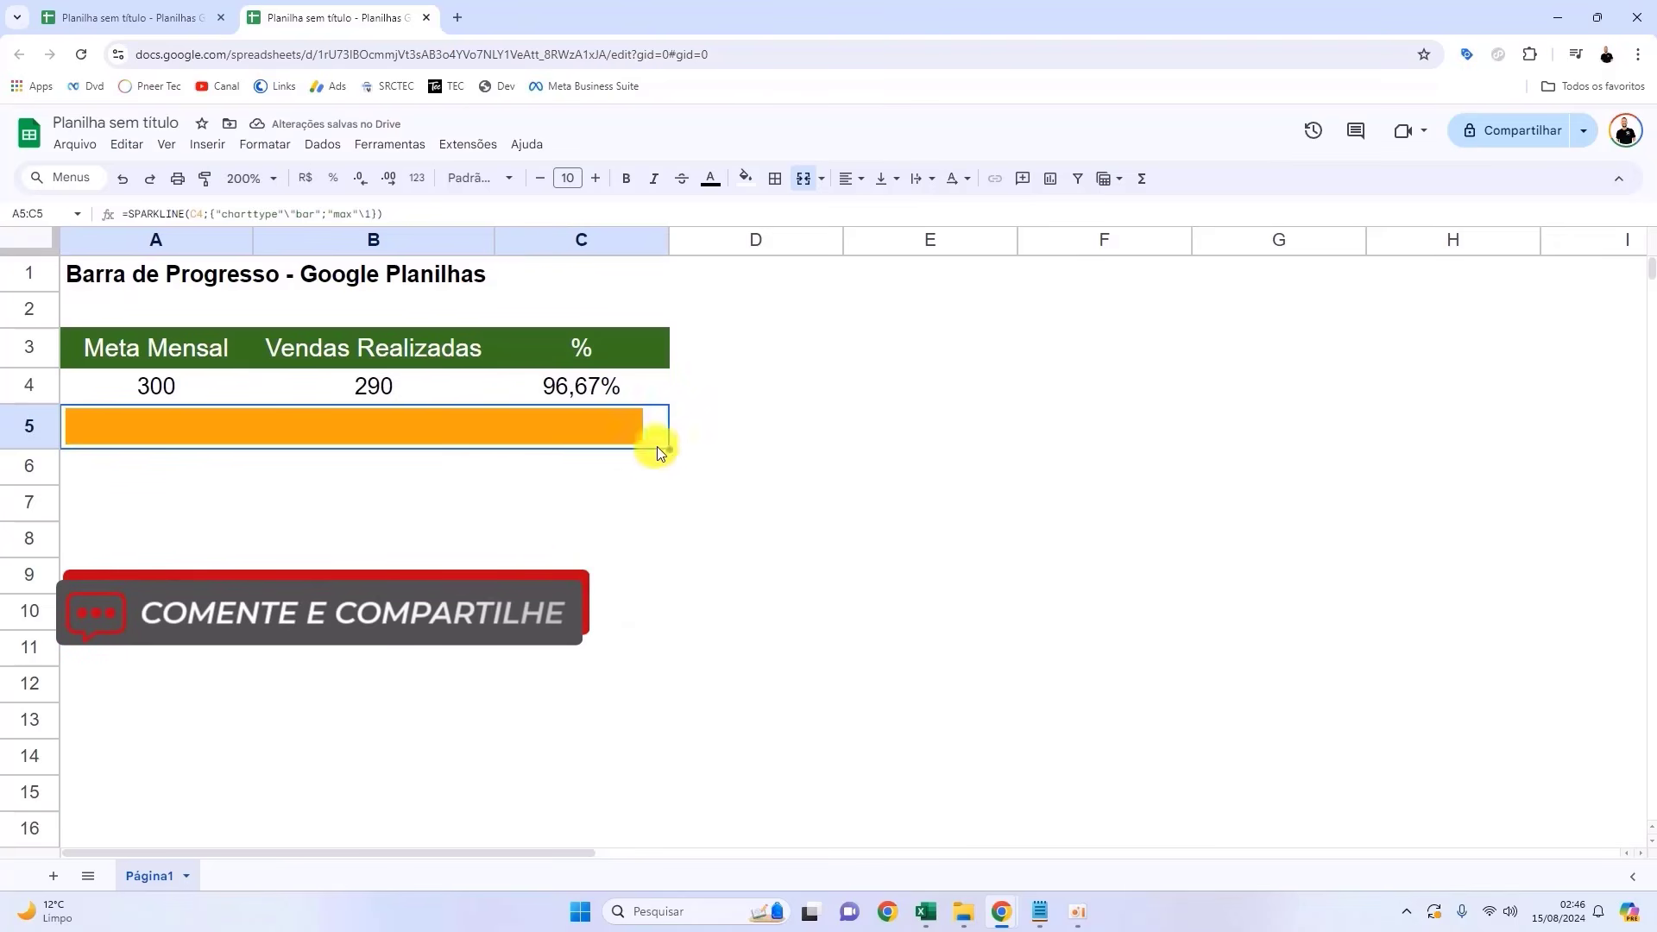
click(647, 470)
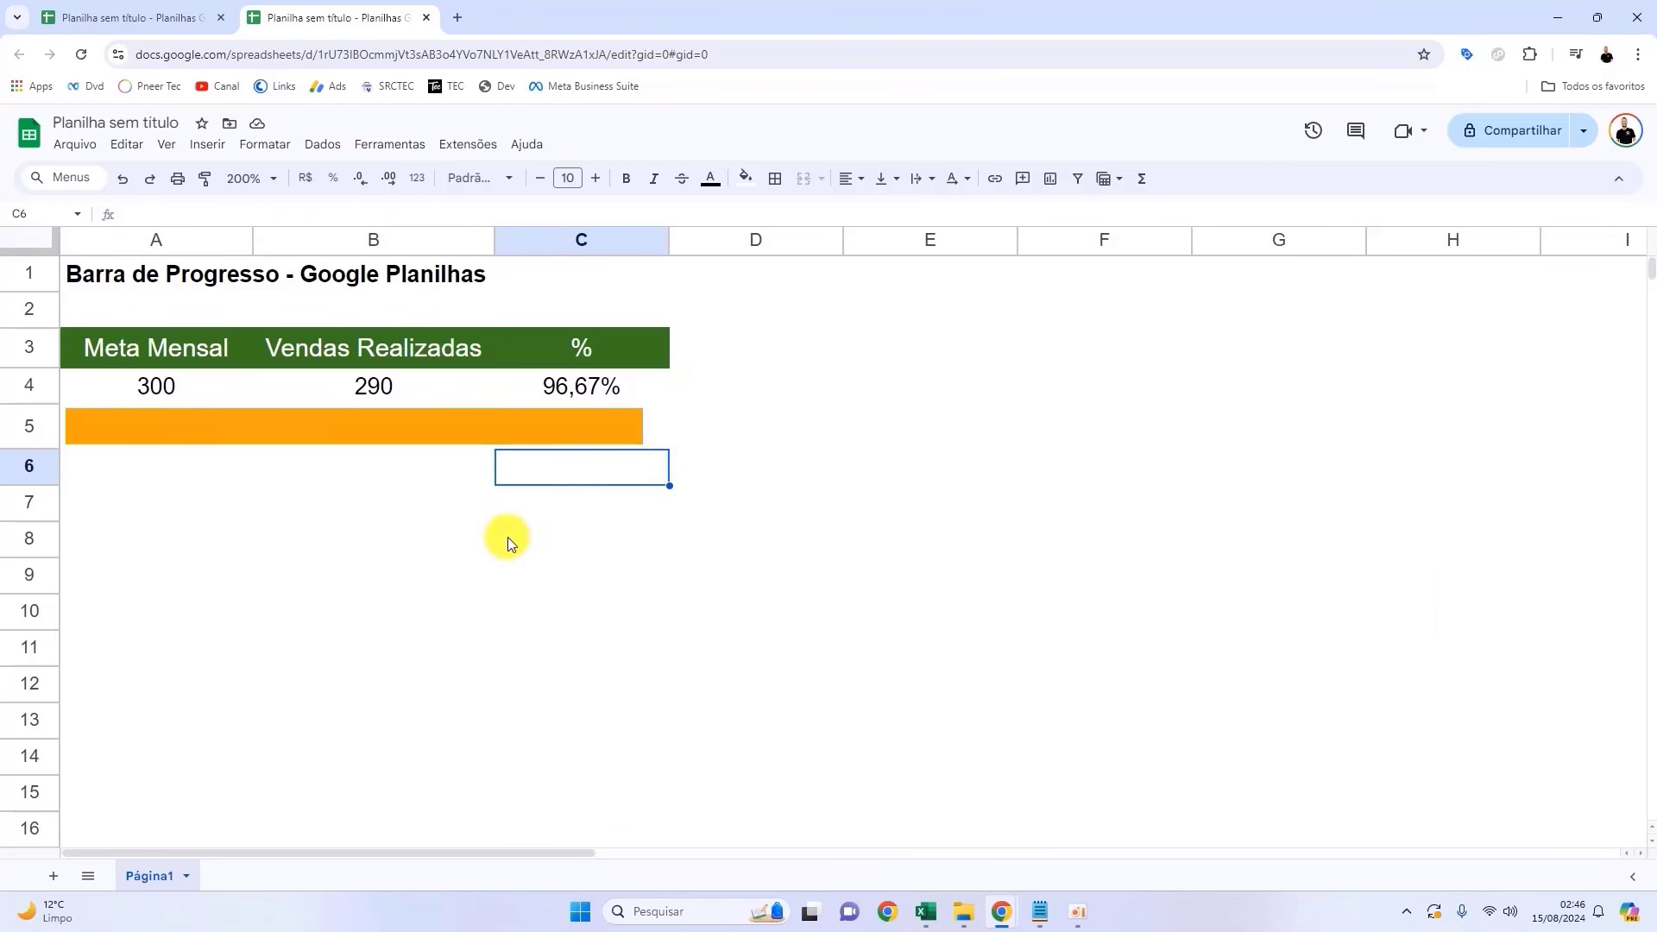
key(ctrl+End)
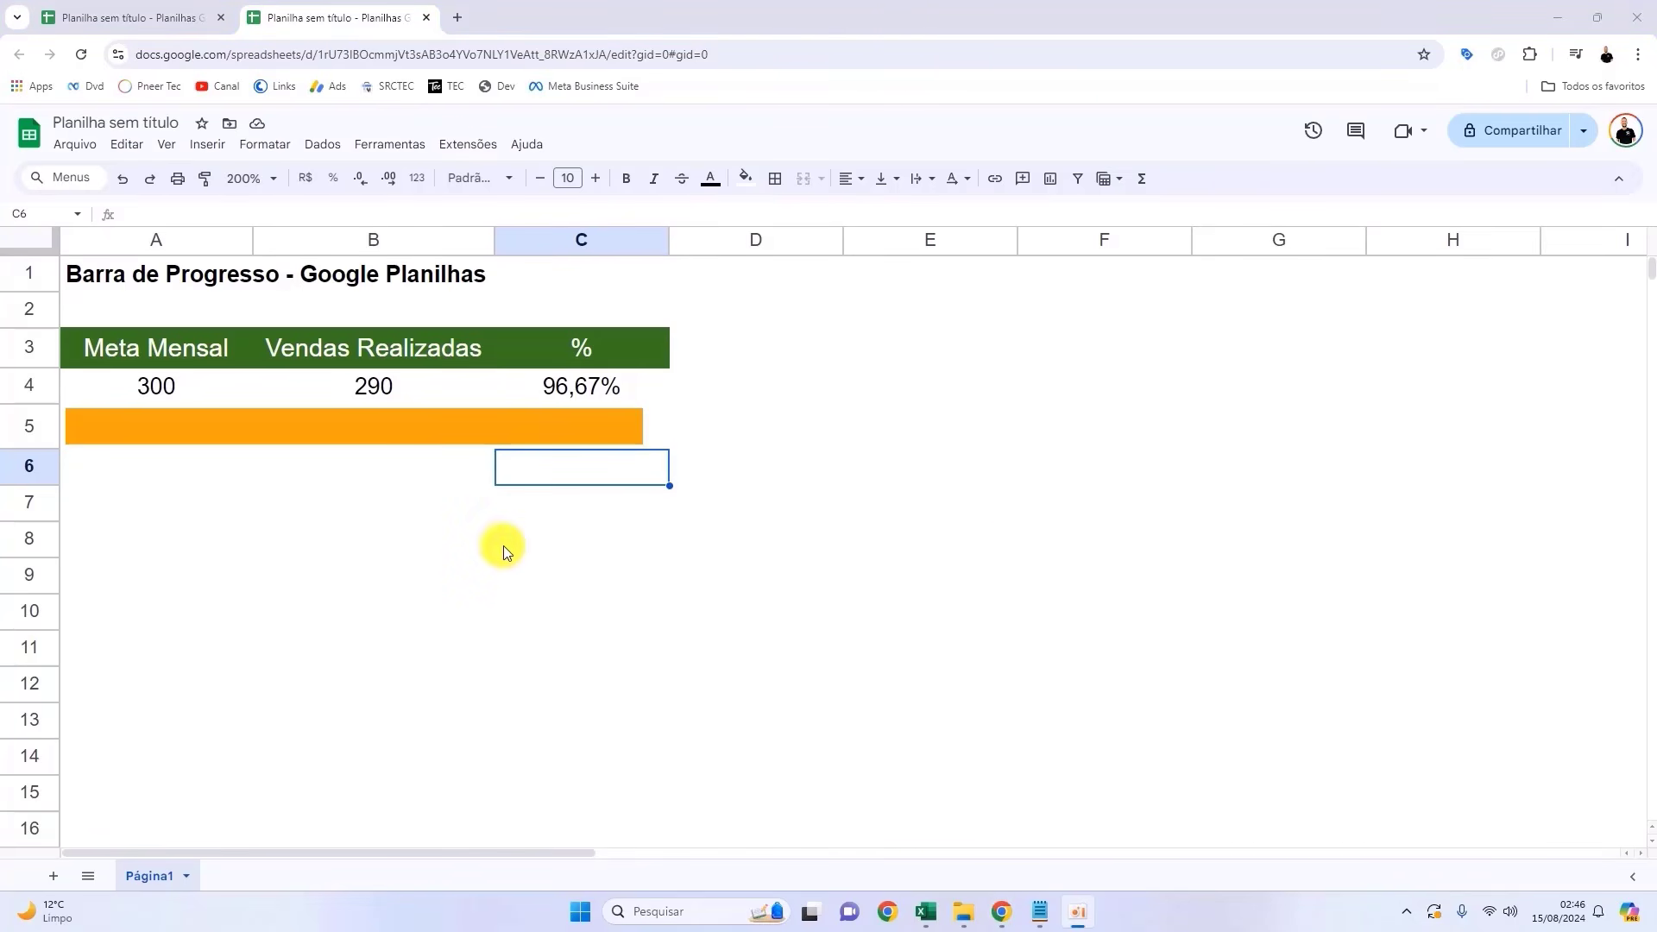
Step: Set the Vendas Realizadas value in cell B4 to 60
click(373, 386)
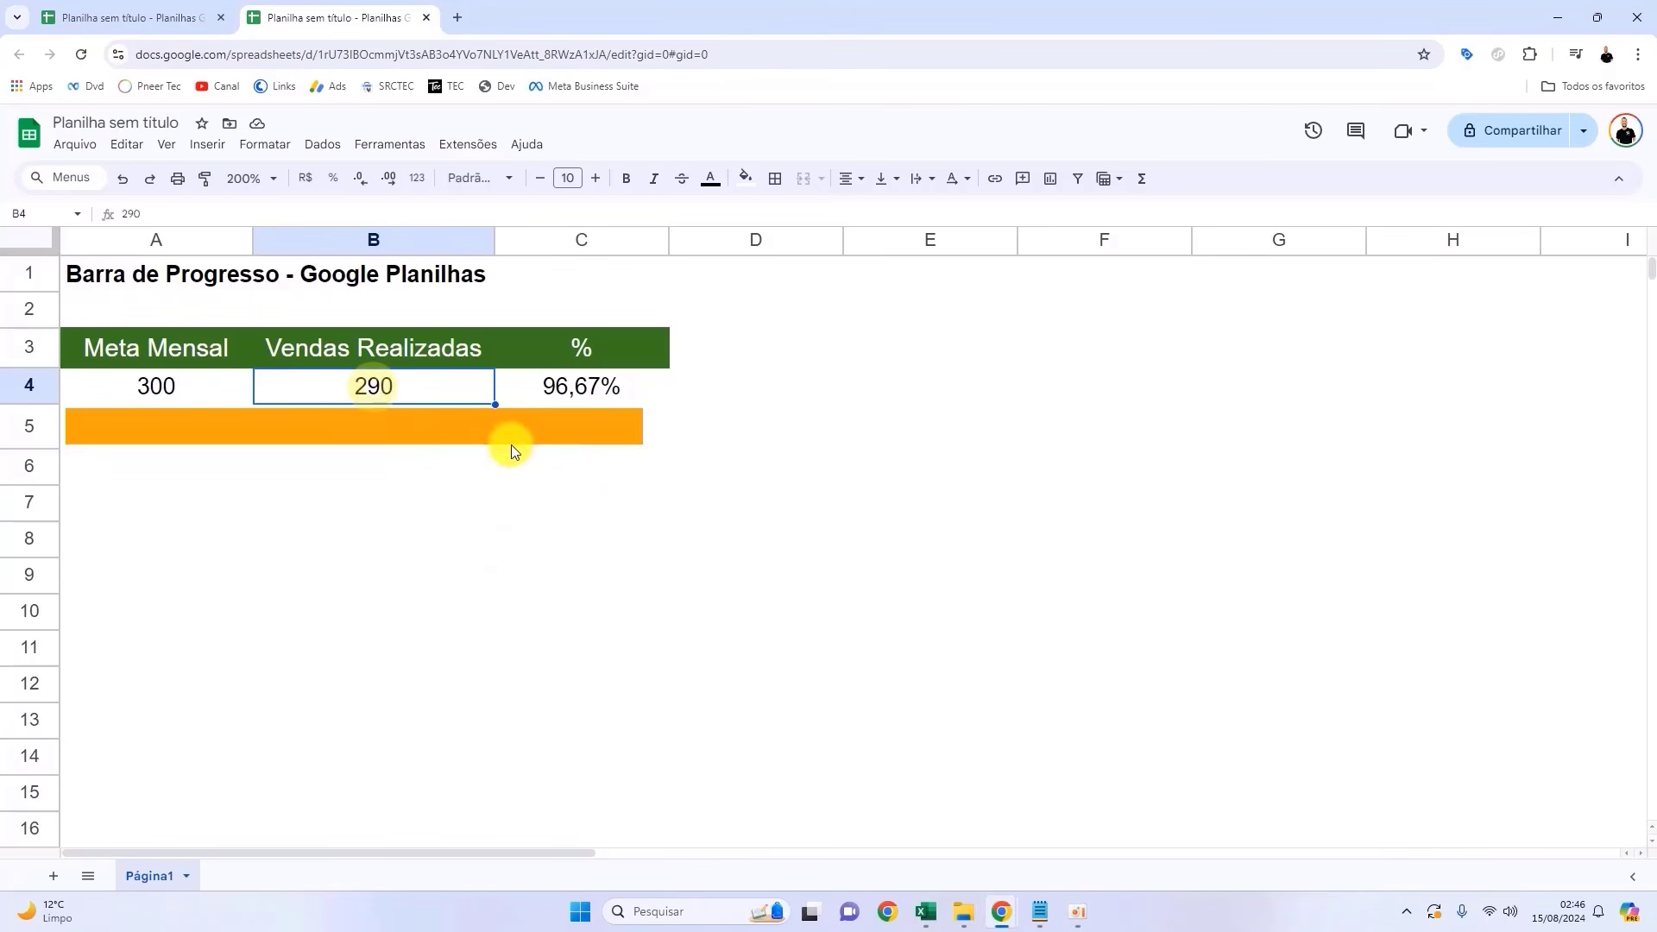
text(60)
key(Return)
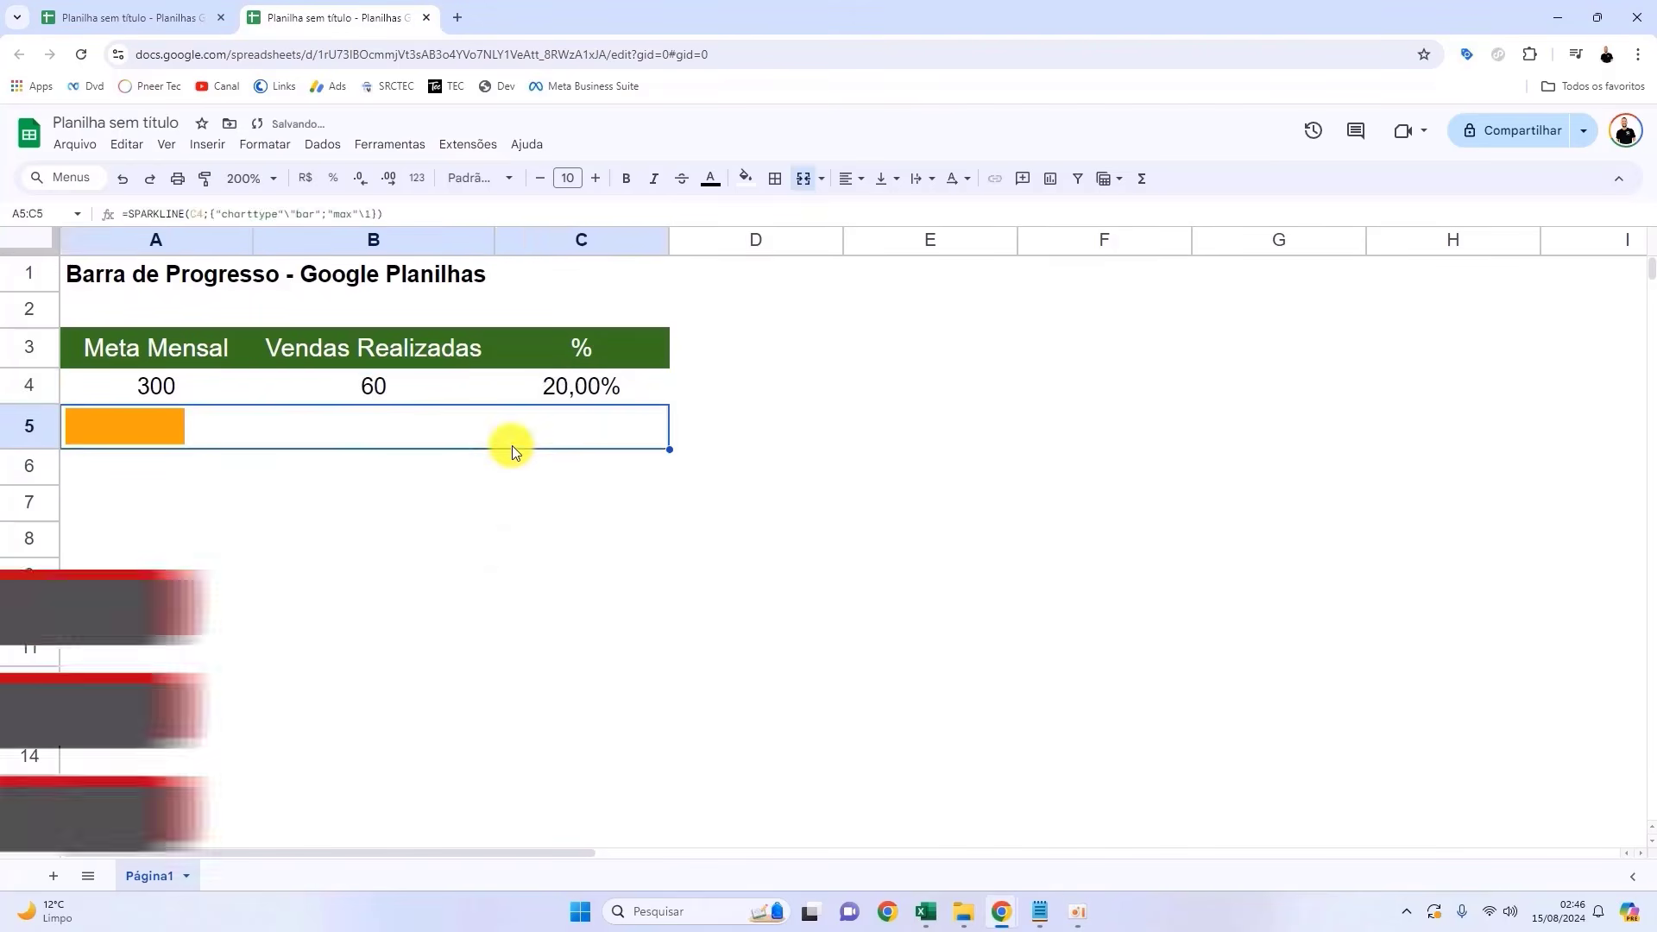